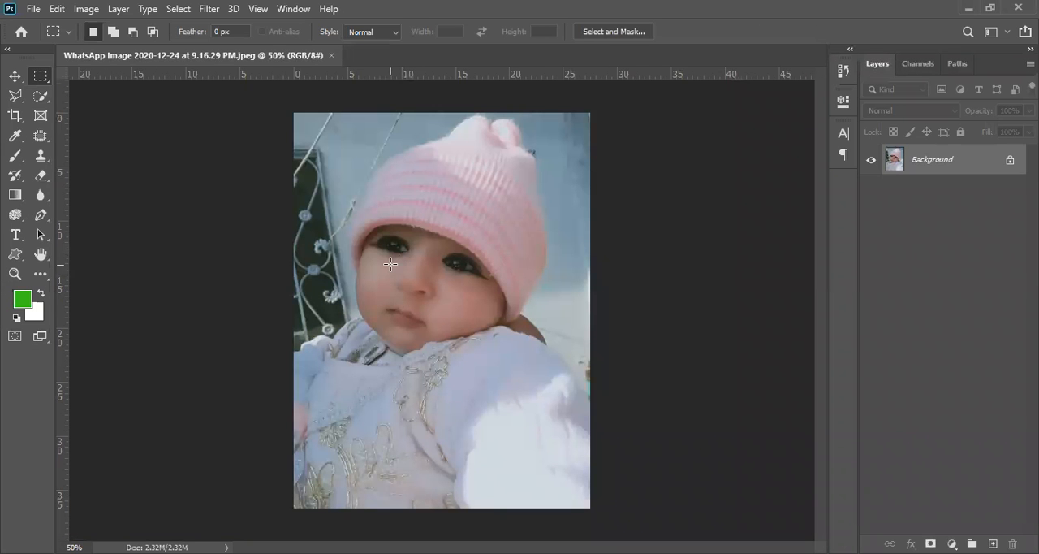
- Trace the cheek's outer edge from the collar up to the hat with the Polygonal Lasso at 0 px feather
left_click(379, 287, "ctrl")
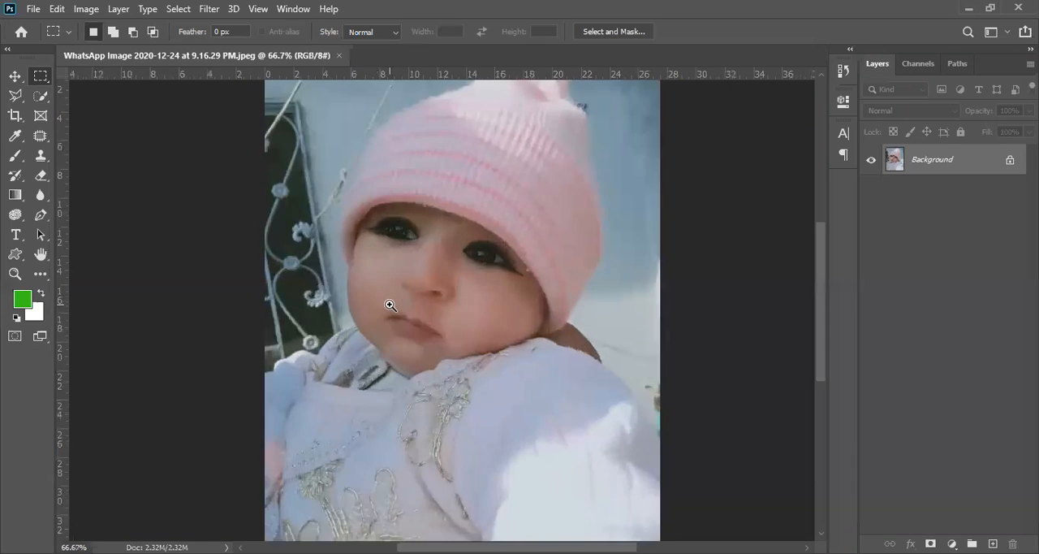
left_click(389, 305, "ctrl")
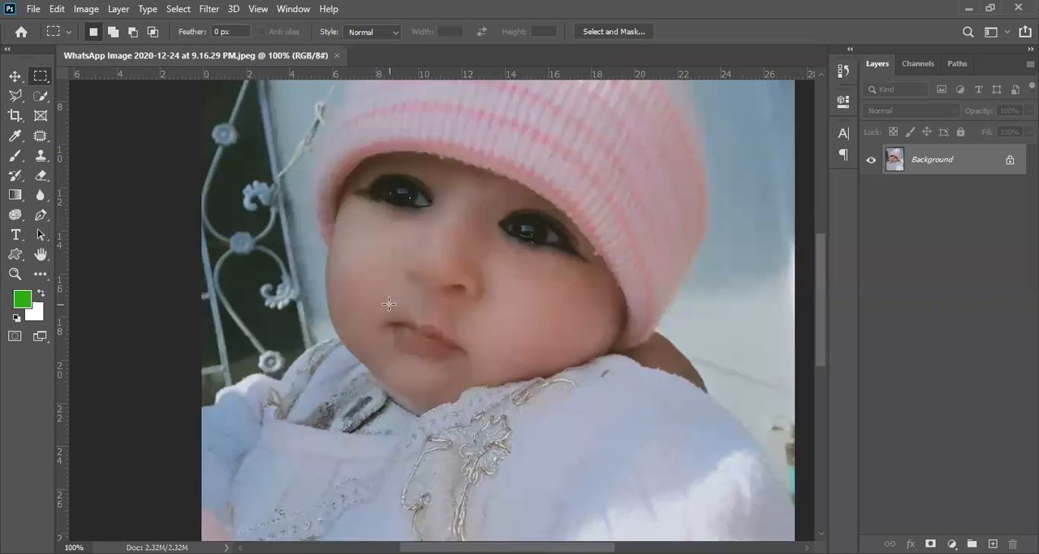
left_click_drag(432, 269, 501, 211)
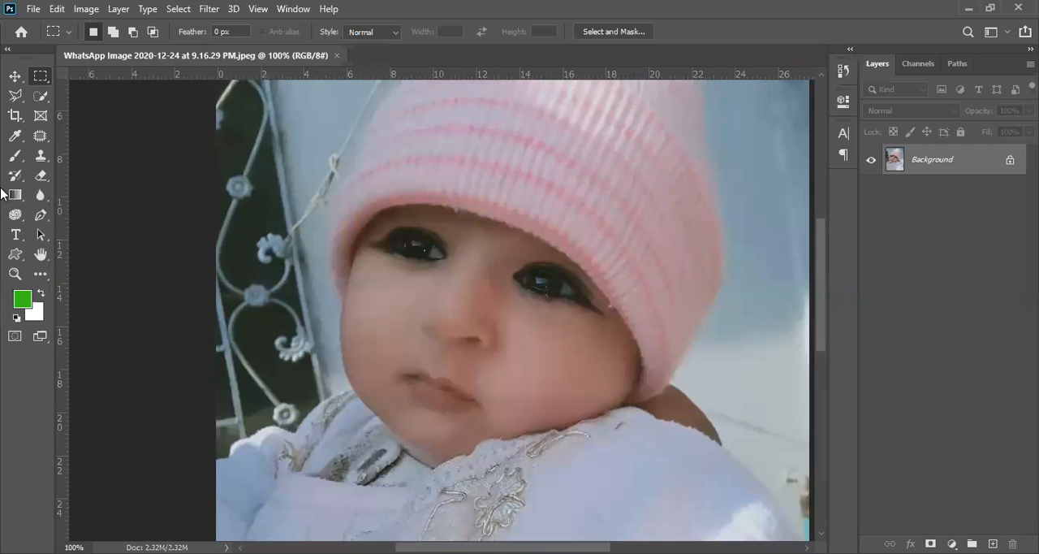
left_click(16, 78)
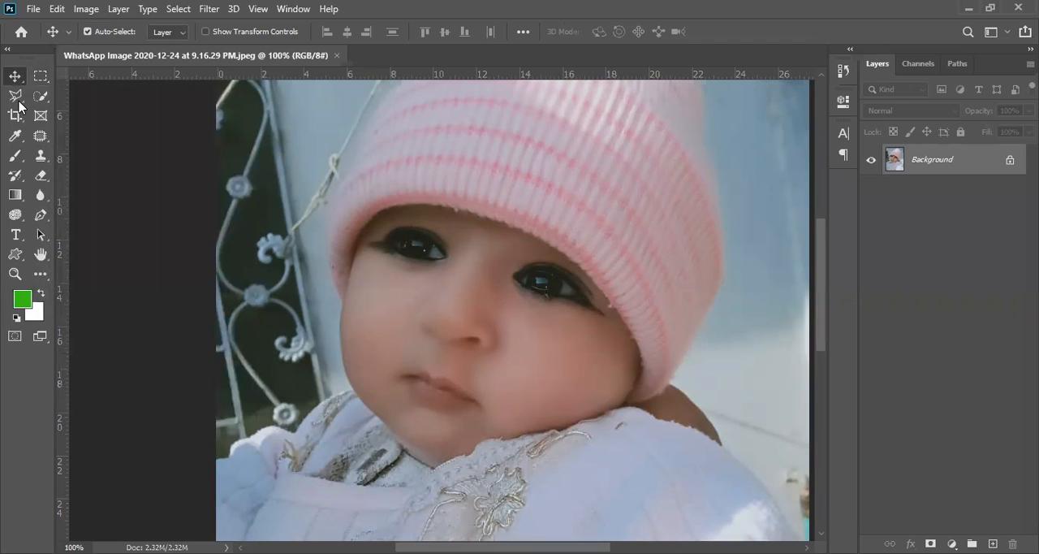
left_click(18, 98)
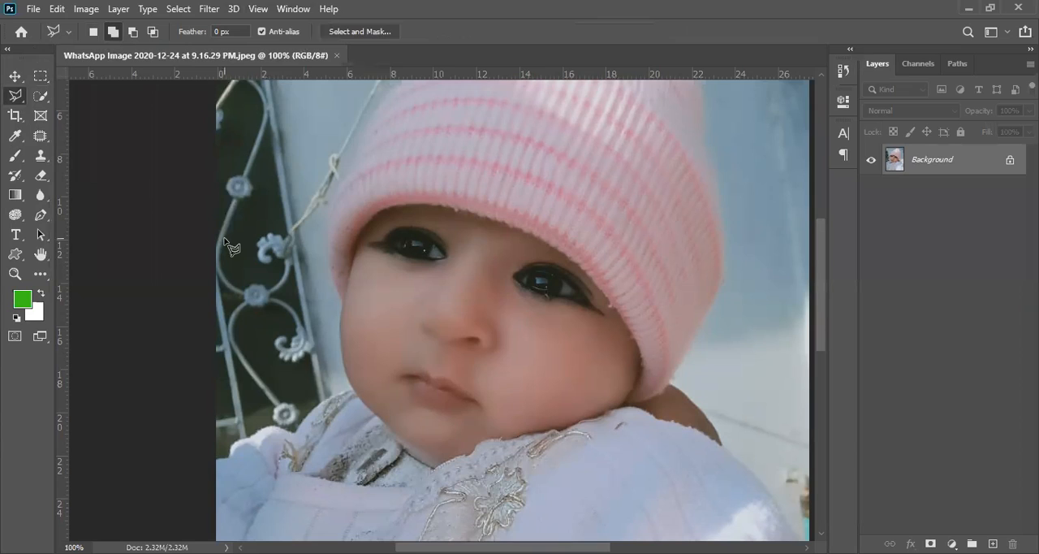
left_click(14, 98)
scroll(353, 402, "up", 4)
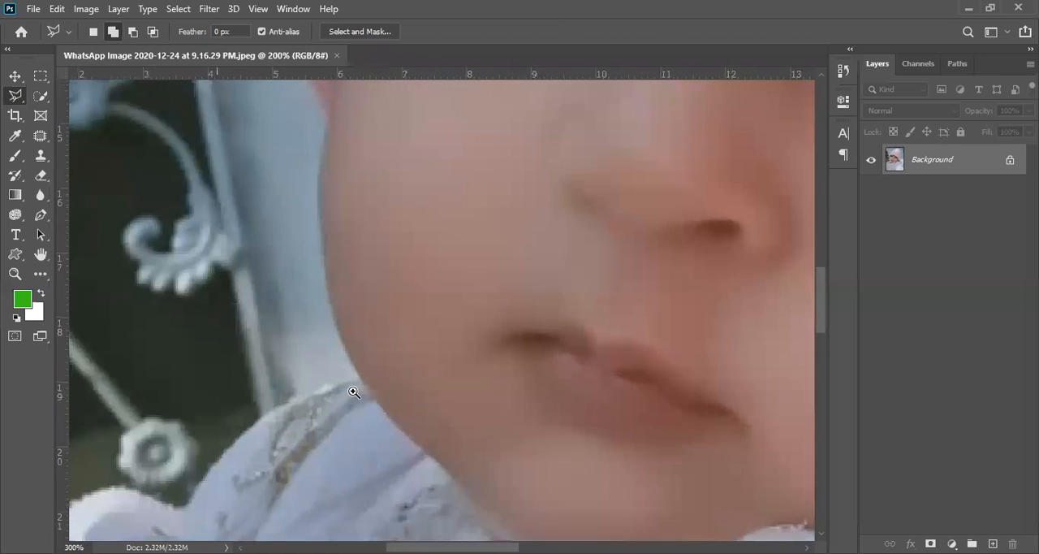
left_click(366, 373)
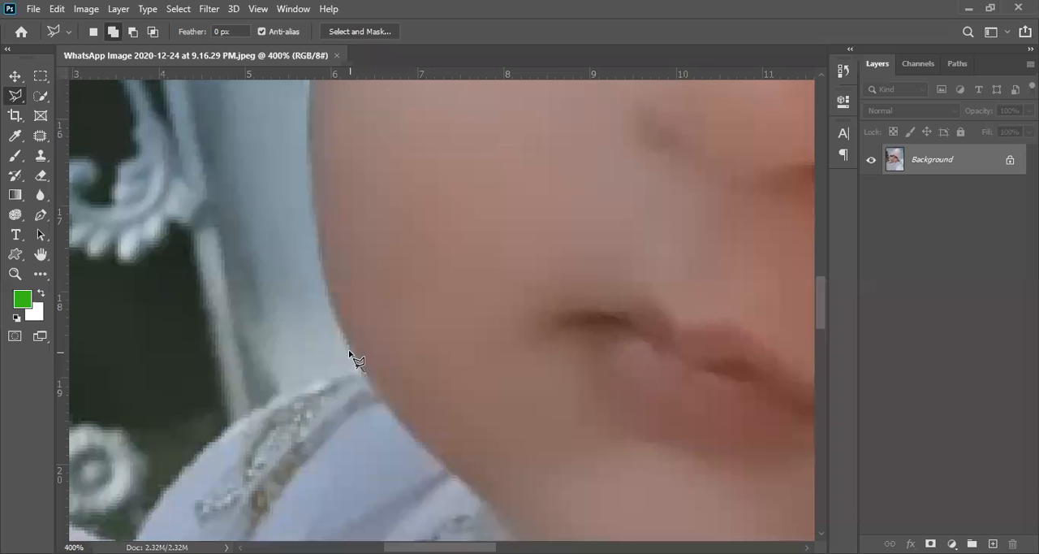
left_click(325, 292)
left_click(314, 180)
scroll(311, 165, "up", 3)
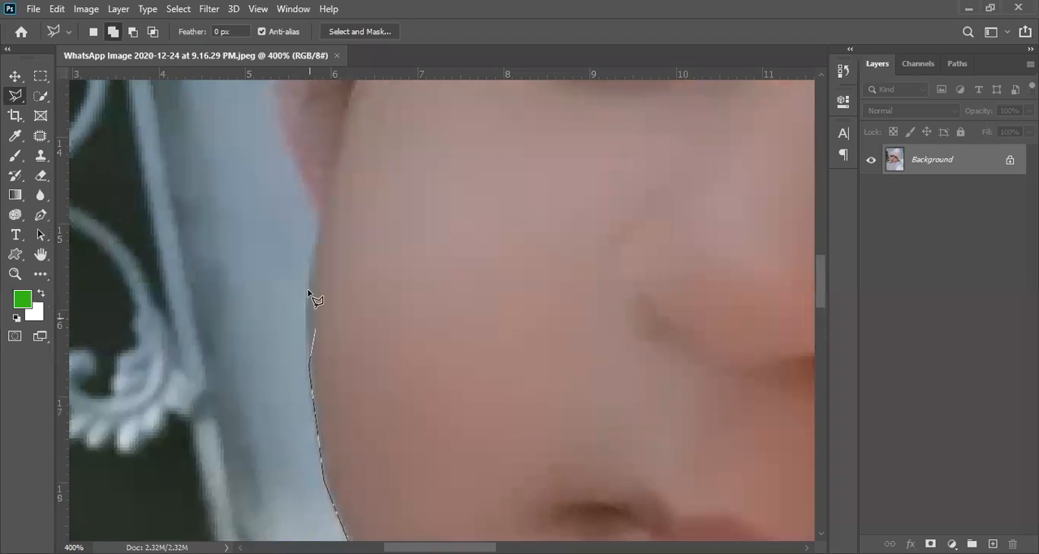
left_click(308, 273)
left_click(325, 203)
- Continue the lasso outline across the hat's lower edge and back down through the cheek, closing the selection
left_click_drag(301, 181, 334, 310)
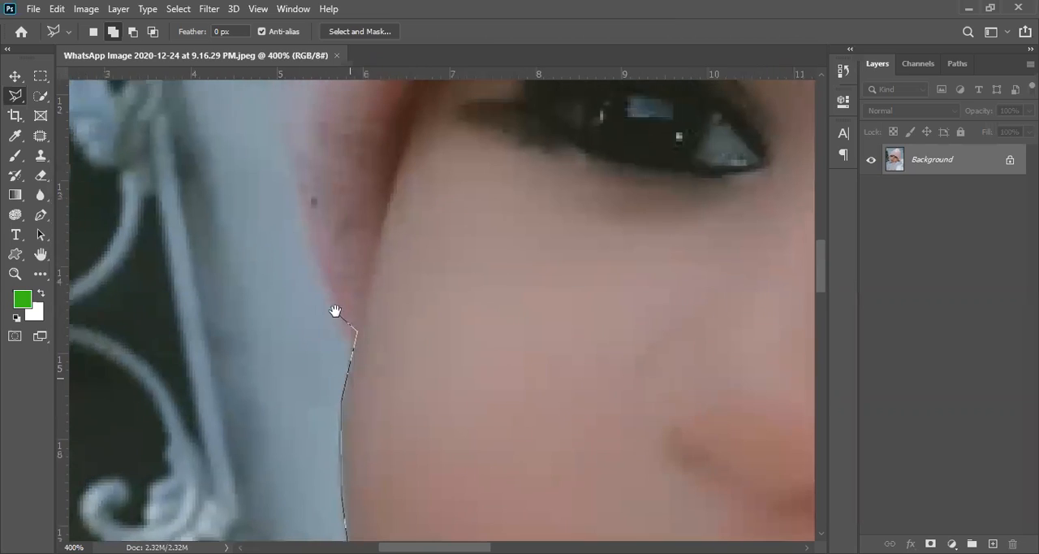
left_click(307, 252)
left_click(472, 219)
left_click(541, 398)
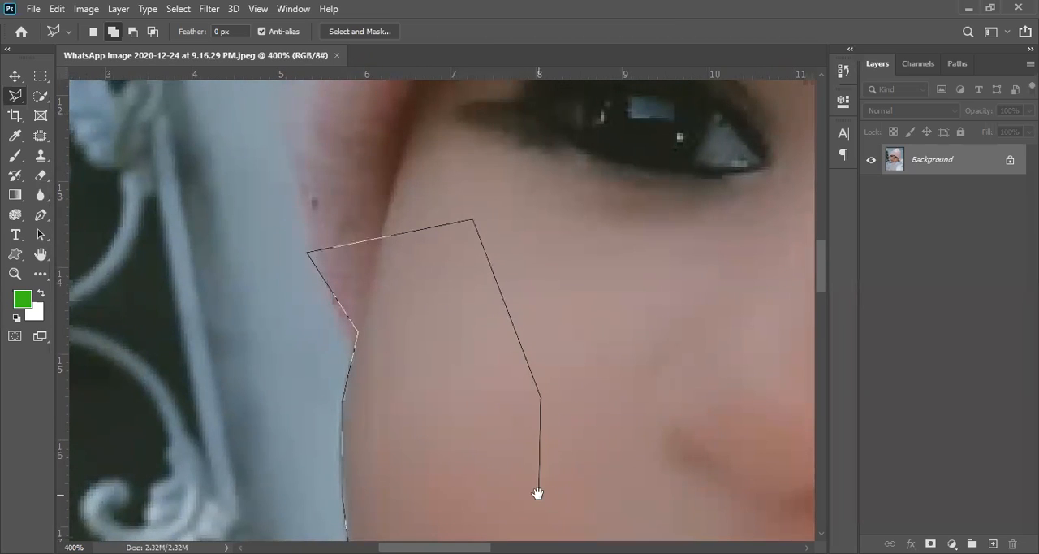
left_click_drag(538, 492, 538, 281)
left_click(521, 453)
left_click(400, 485)
- Copy the selected cheek area to a new layer and inspect its edges with the Background layer hidden
key("ctrl+j")
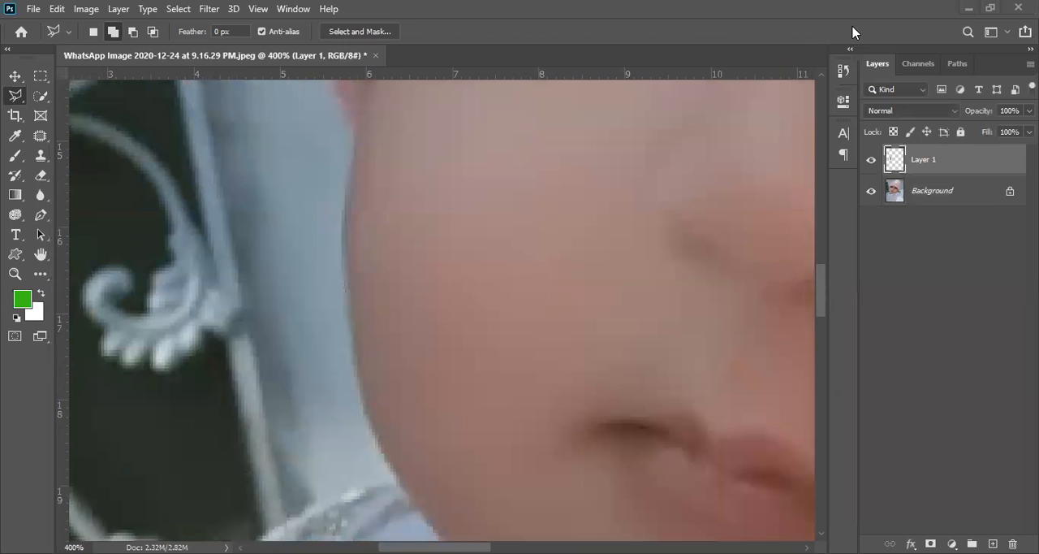
left_click(872, 191)
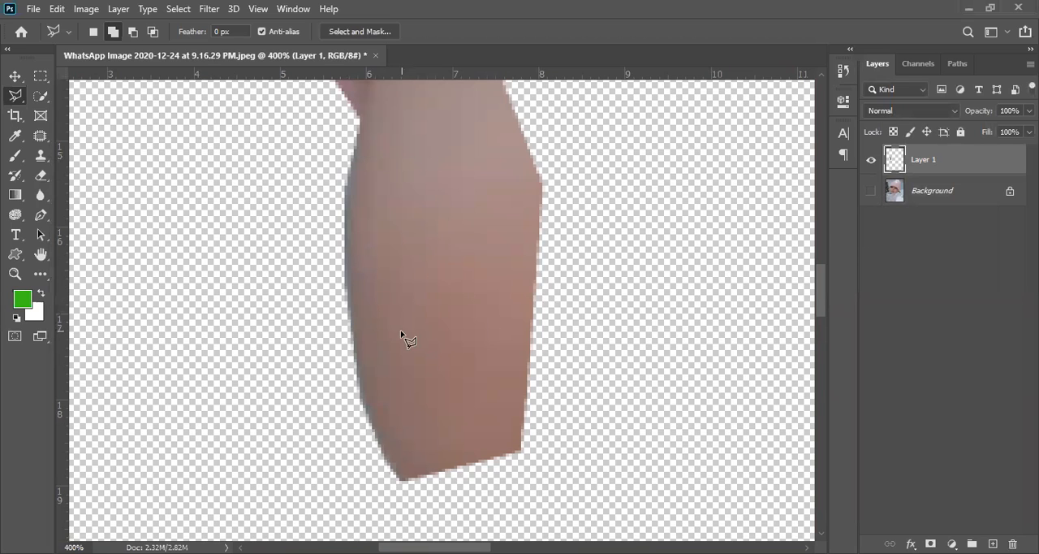
left_click_drag(459, 224, 441, 306)
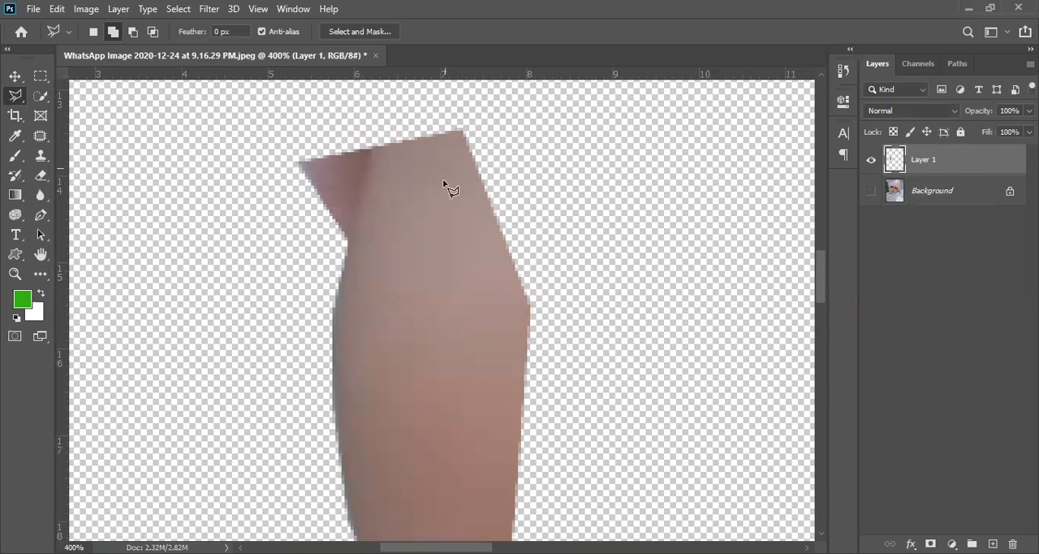
scroll(443, 239, "down", 2)
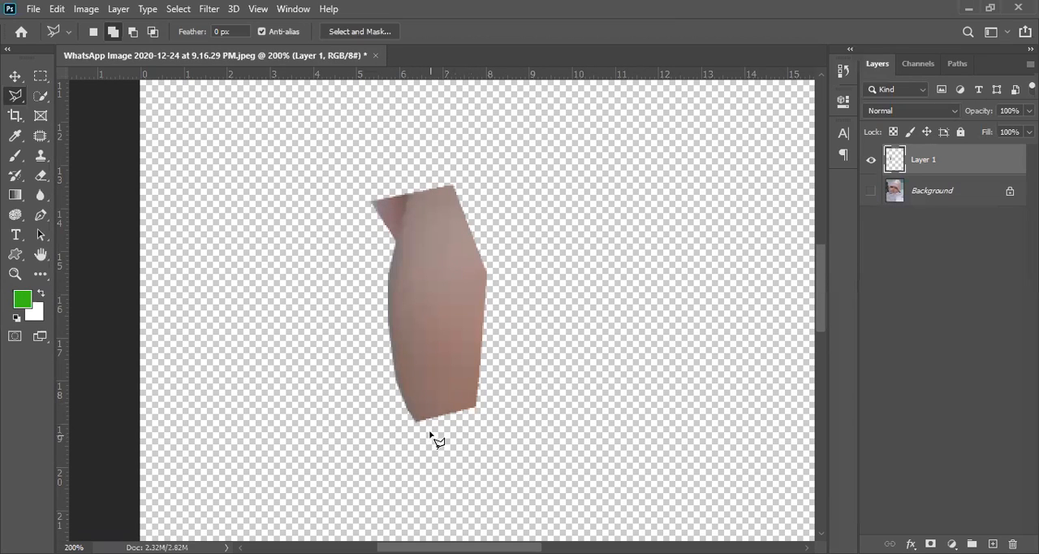
scroll(416, 430, "up", 2)
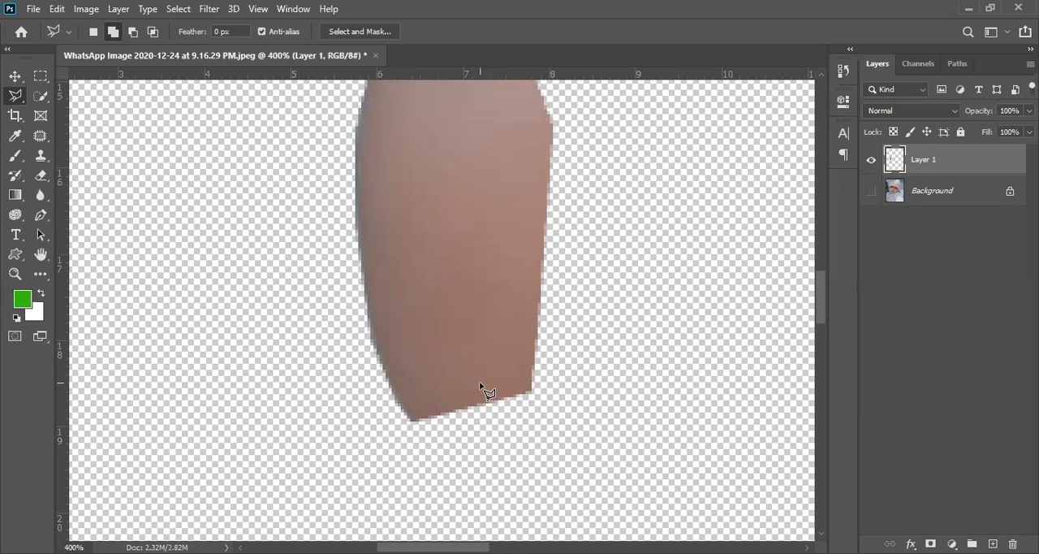
scroll(462, 373, "down", 1)
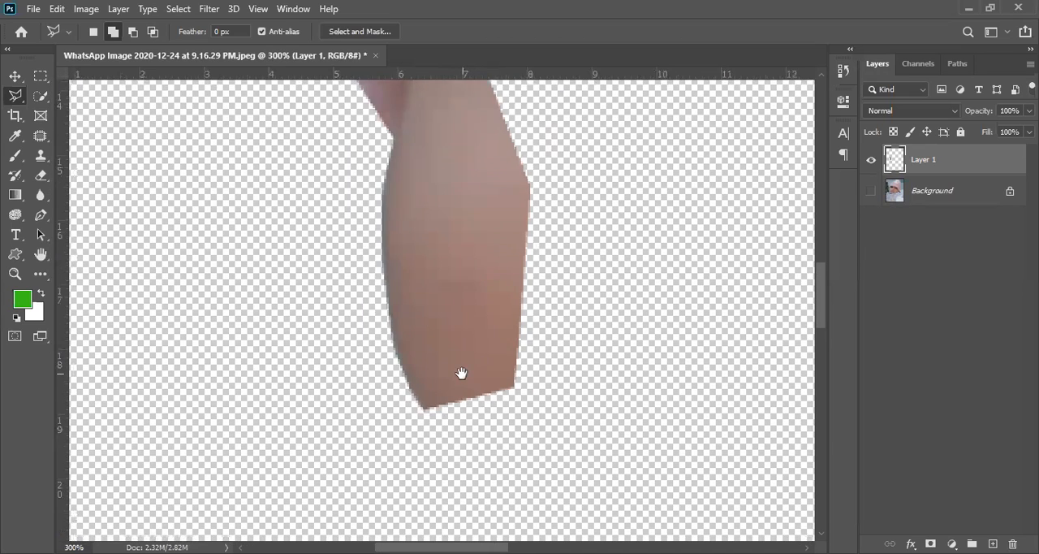
scroll(461, 374, "down", 1)
- With only the Background layer shown, outline the same cheek area again using a 2 px lasso feather
left_click(871, 160)
left_click(871, 190)
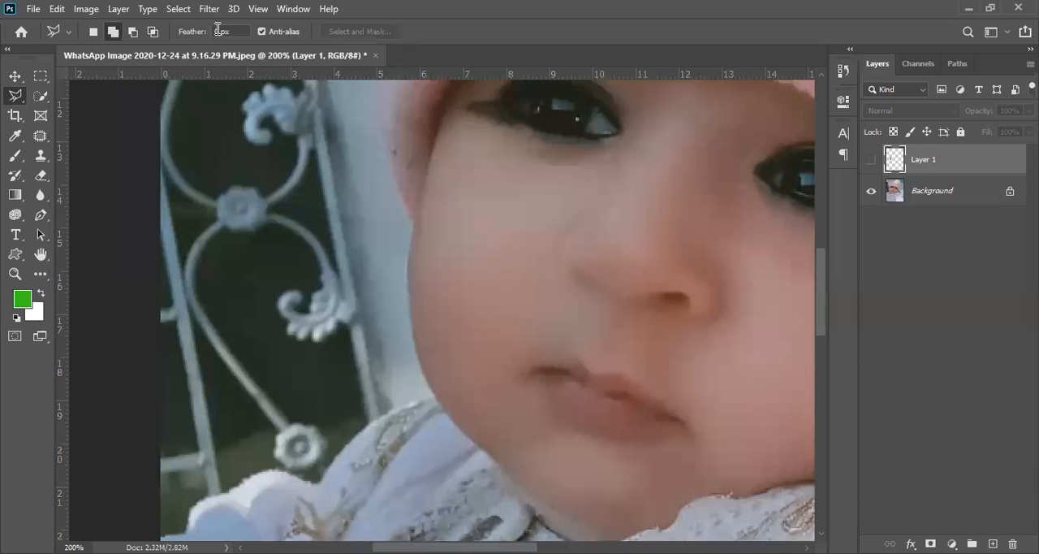
type("2")
left_click(435, 400)
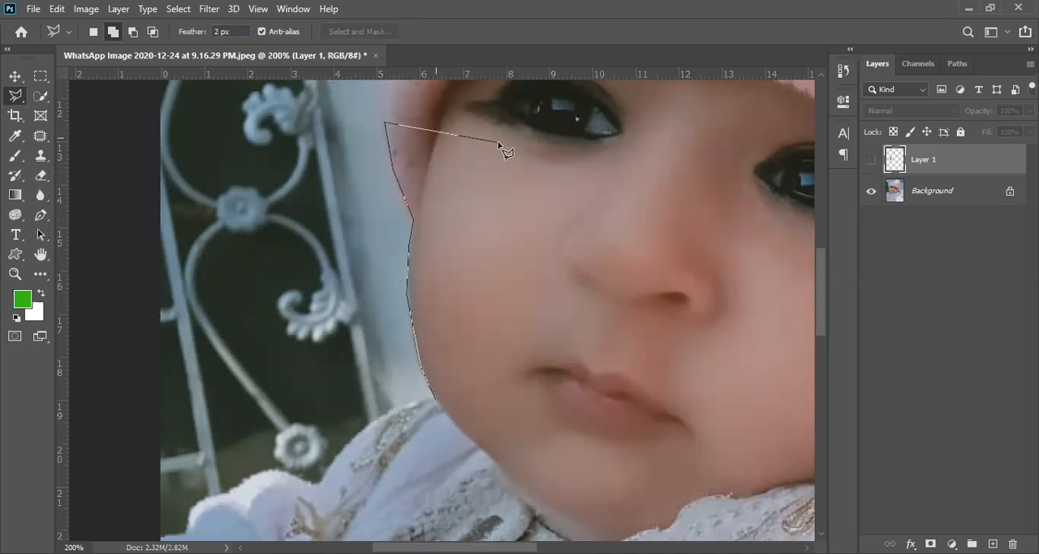
left_click(437, 399)
- Copy the 2 px feathered cheek selection to a new layer, inspect it without the background, and undo the copy
key("ctrl+v")
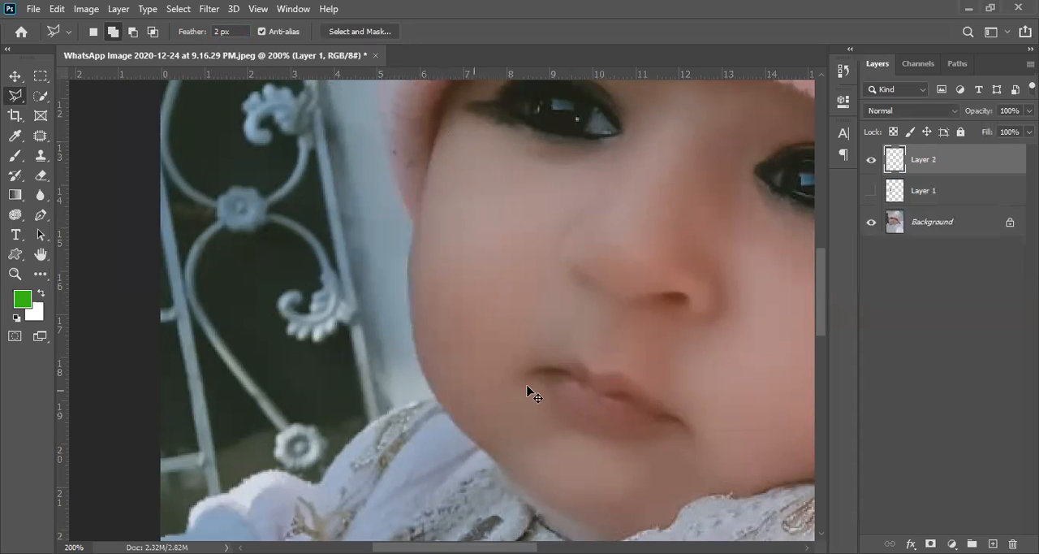
left_click(871, 223)
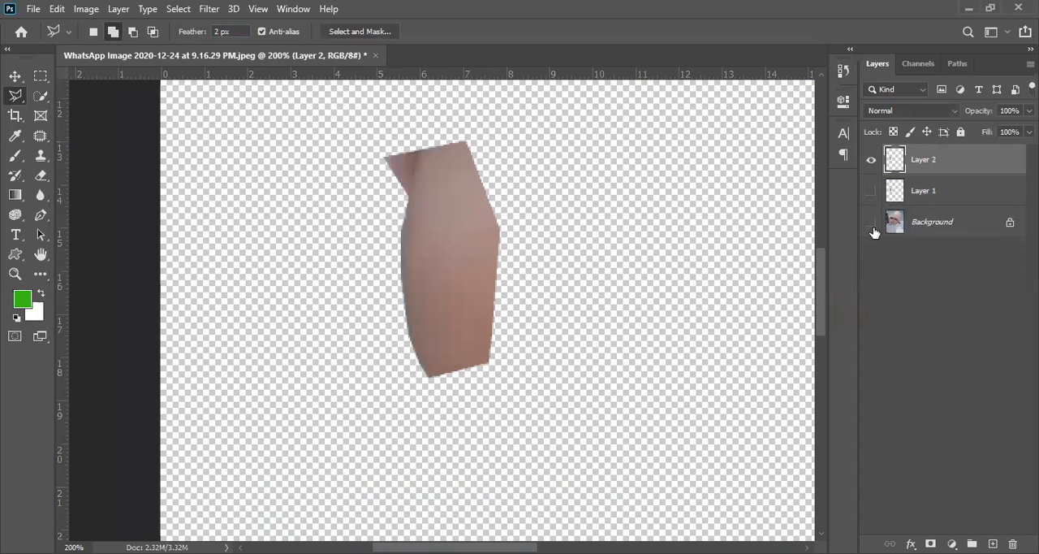
left_click(484, 318, "ctrl")
left_click(484, 318, "ctrl")
left_click(484, 318, "ctrl")
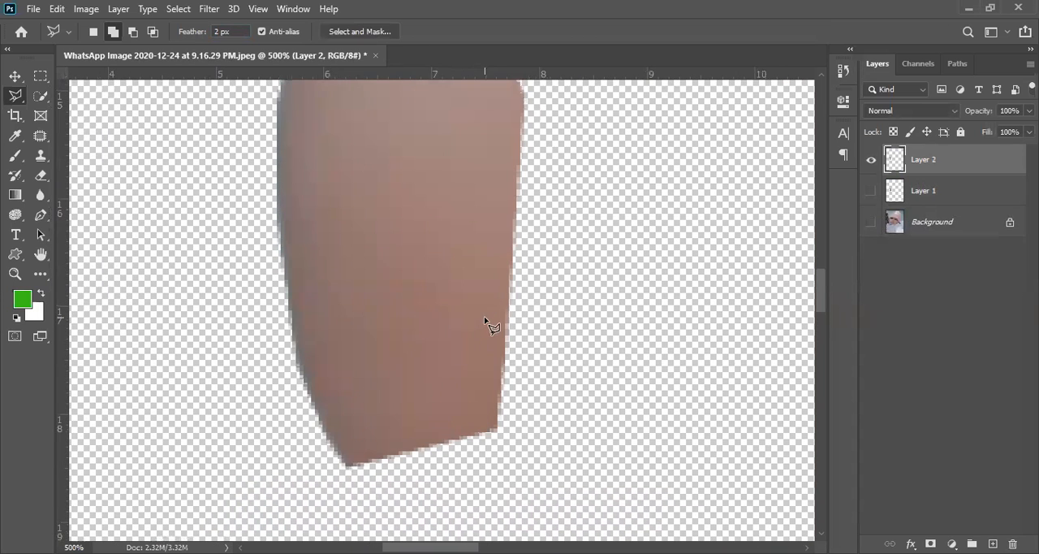
key("ctrl+z")
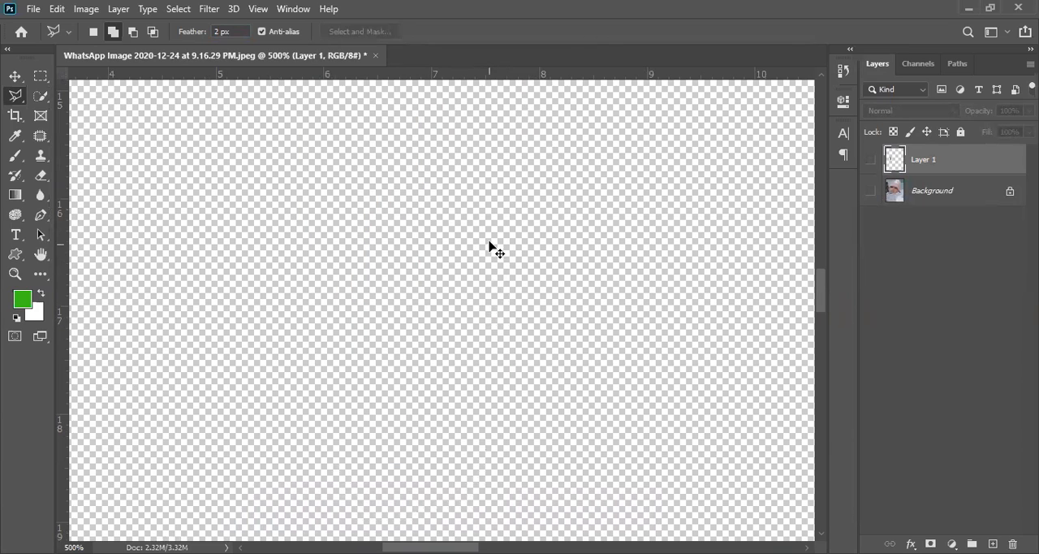
- Show the Background layer and start tracing the cheek's edge from the collar with a 7.9 px lasso feather
left_click(870, 191)
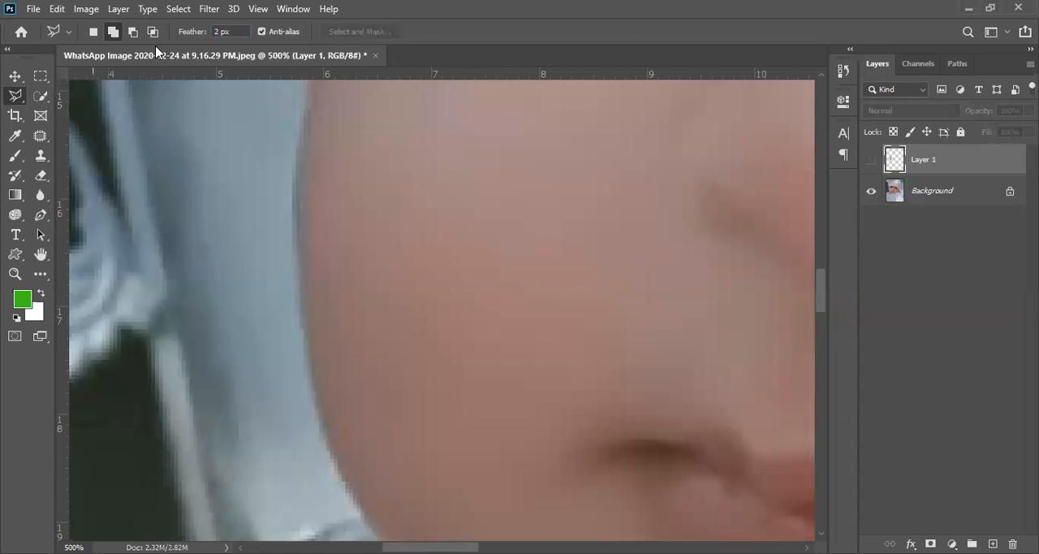
left_click_drag(185, 33, 231, 64)
scroll(375, 325, "down", 5)
left_click(360, 329)
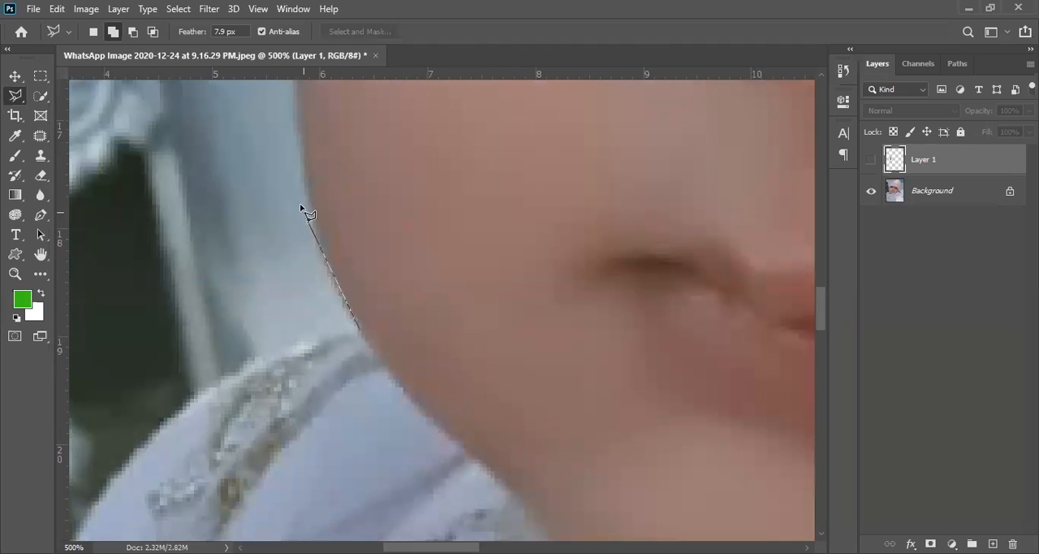
key("space")
left_click_drag(299, 114, 337, 324)
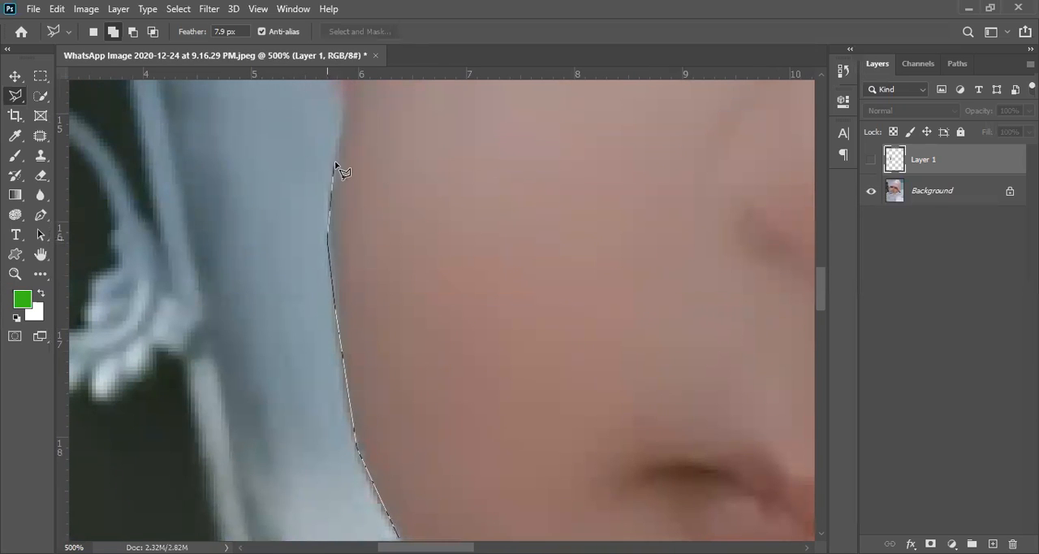
- Continue the outline up the hat's edge and back down through the cheek, closing the 7.9 px feathered selection
left_click_drag(351, 175, 354, 362)
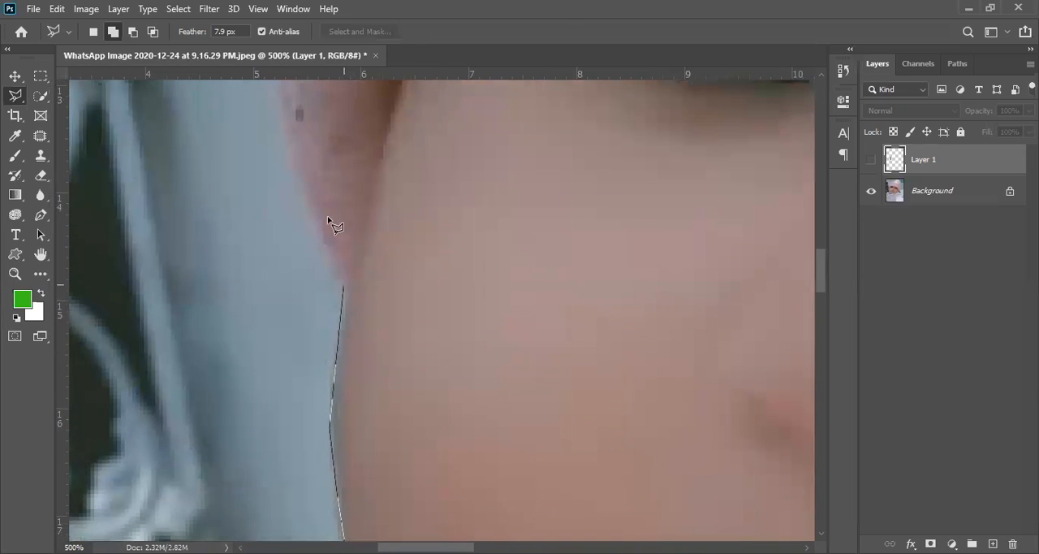
key("space")
left_click_drag(355, 213, 359, 366)
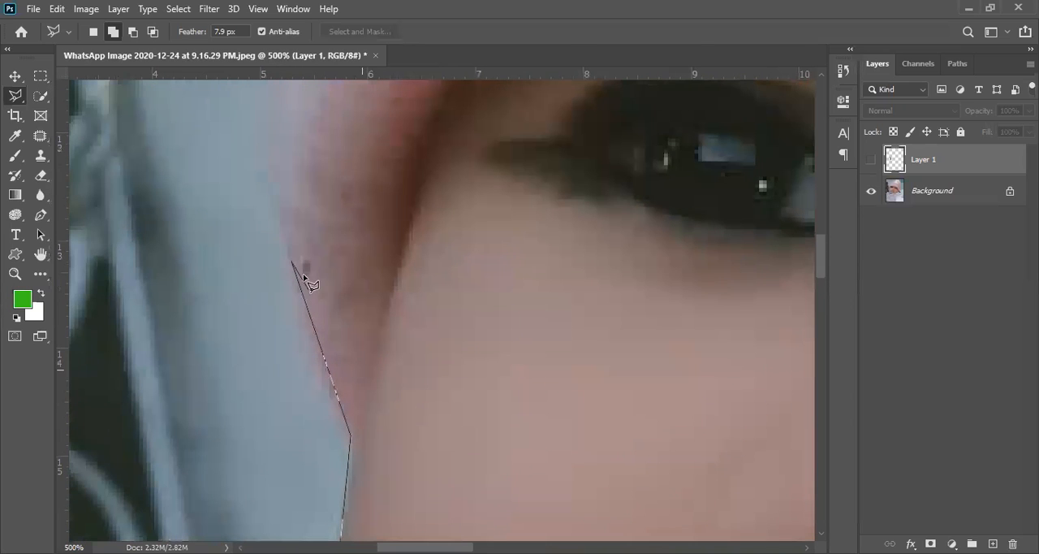
scroll(476, 332, "down", 3)
scroll(503, 494, "down", 3)
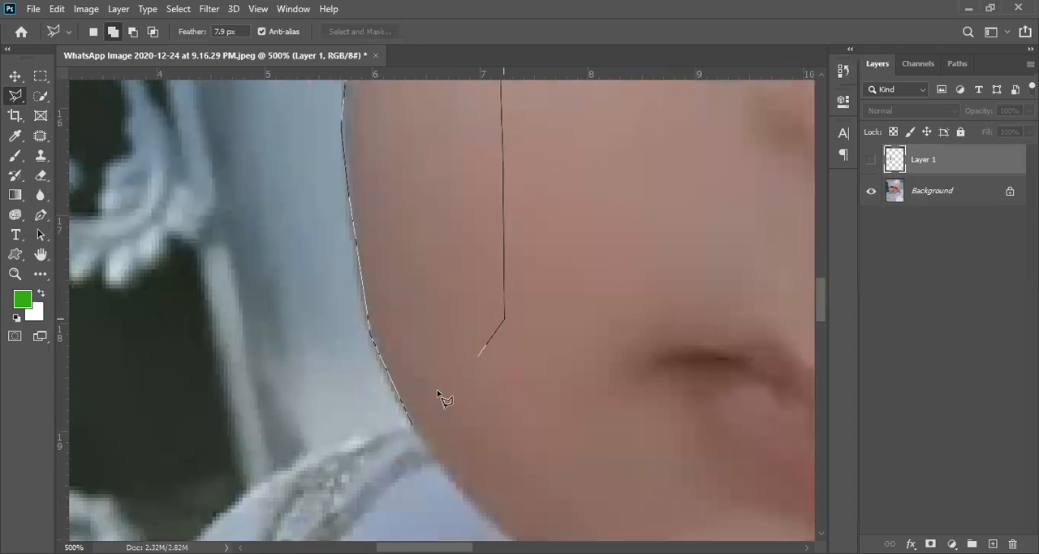
left_click(410, 427)
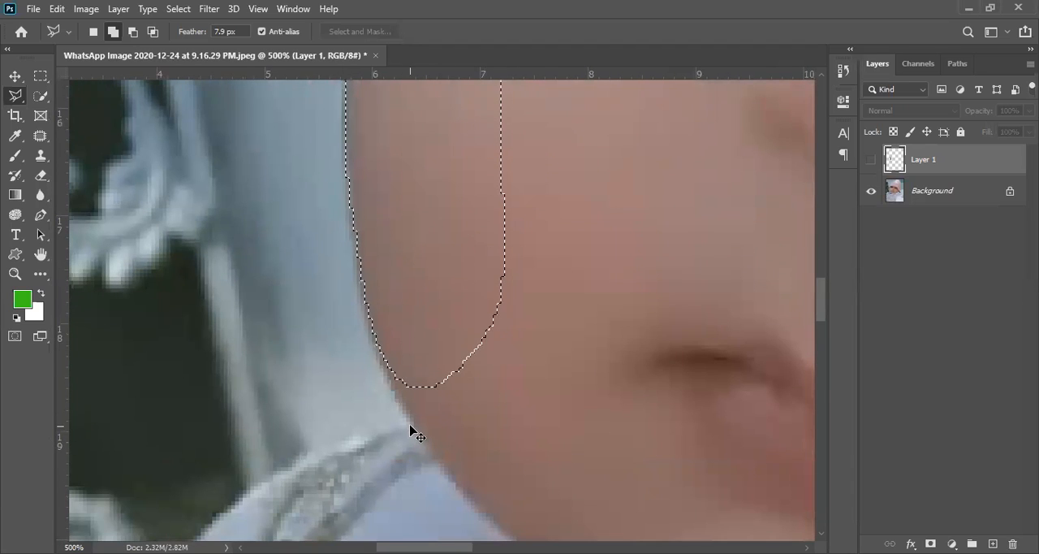
key("ctrl+v")
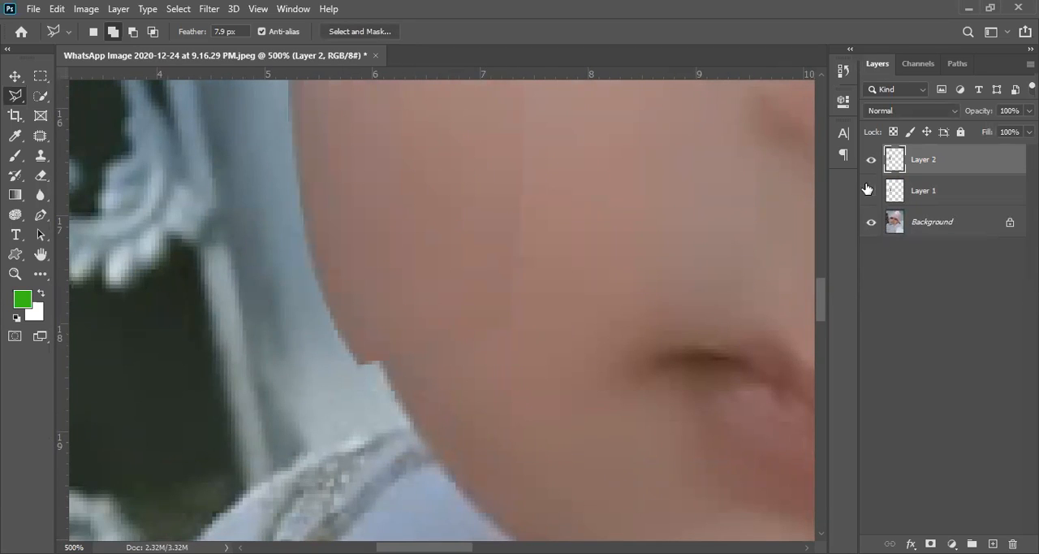
left_click(871, 162)
key("ctrl+z")
- Copy the feathered cheek selection from the Background to a new layer and hide the Background to view it alone
left_click(934, 195)
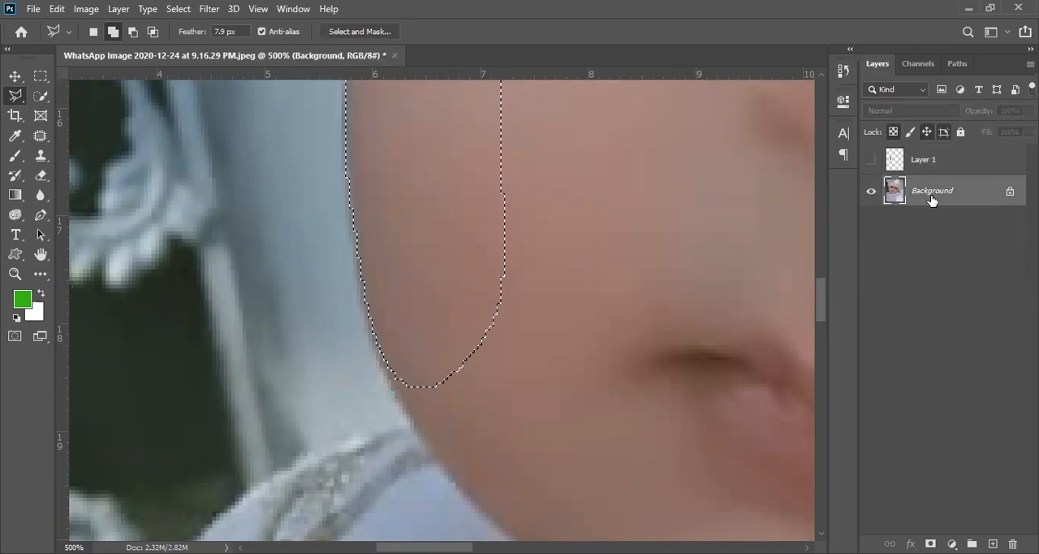
key("ctrl+j")
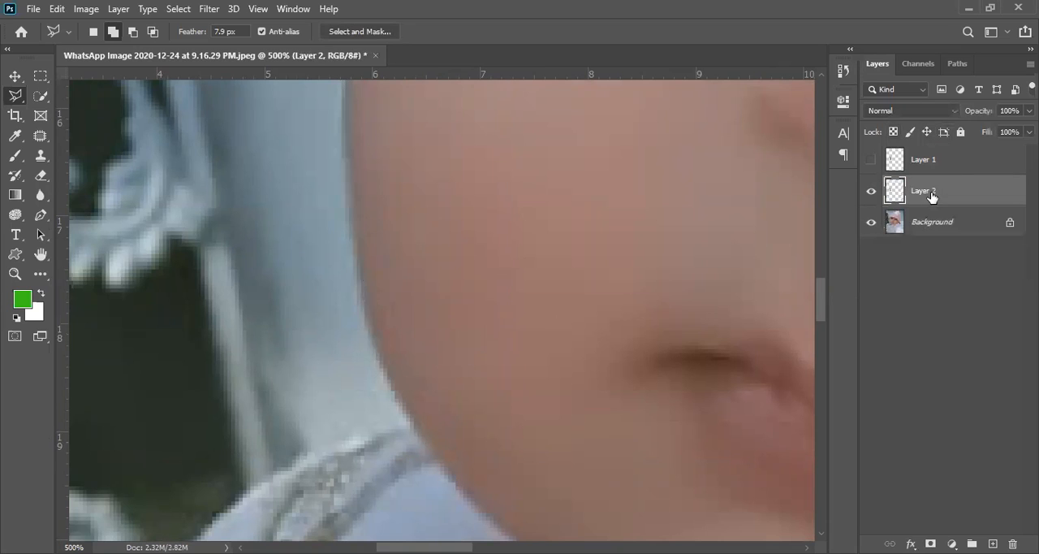
left_click(873, 228)
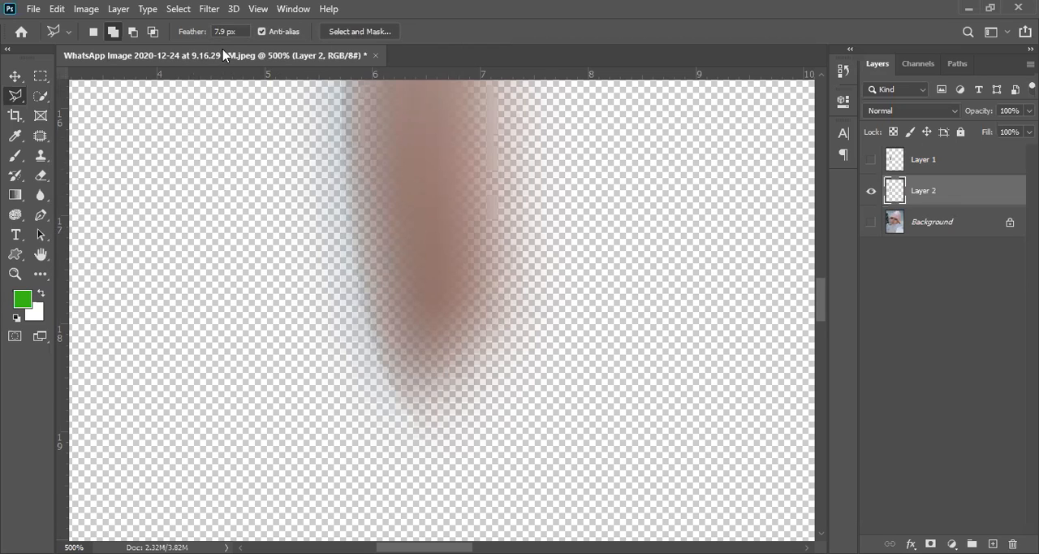
- Set the lasso feather to 2.7 px, hide Layer 2 and show the Background layer
left_click_drag(195, 37, 156, 44)
left_click(871, 192)
left_click(871, 222)
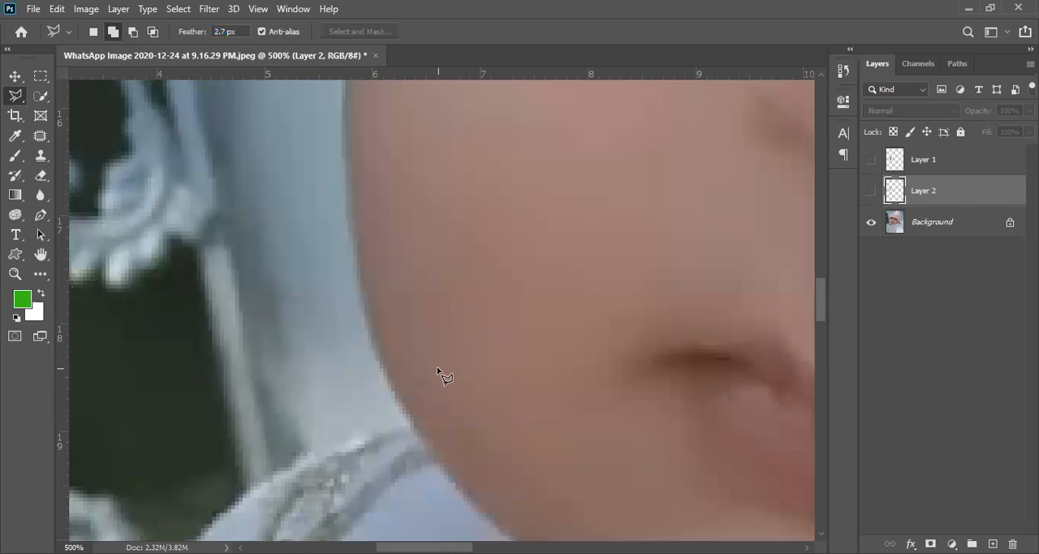
left_click(412, 421)
left_click(369, 323)
left_click(342, 144)
mouse_move(400, 265)
left_mouse_down()
mouse_move(408, 297)
mouse_move(456, 358)
left_mouse_up()
left_click_drag(401, 210, 398, 201)
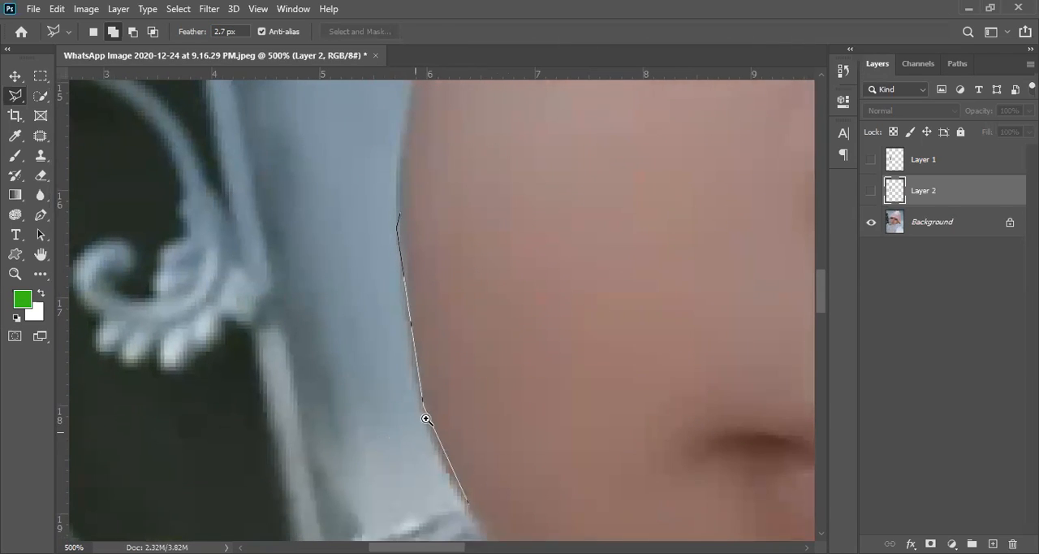
left_click(426, 419, "ctrl")
mouse_move(424, 420)
left_mouse_down()
mouse_move(450, 399)
mouse_move(359, 190)
mouse_move(364, 243)
mouse_move(360, 178)
left_mouse_up()
key("BackSpace")
key("Escape")
- Start a 2.7 px feathered polygonal outline at the collar and trace the cheek's edge up to the hat
left_click(379, 385)
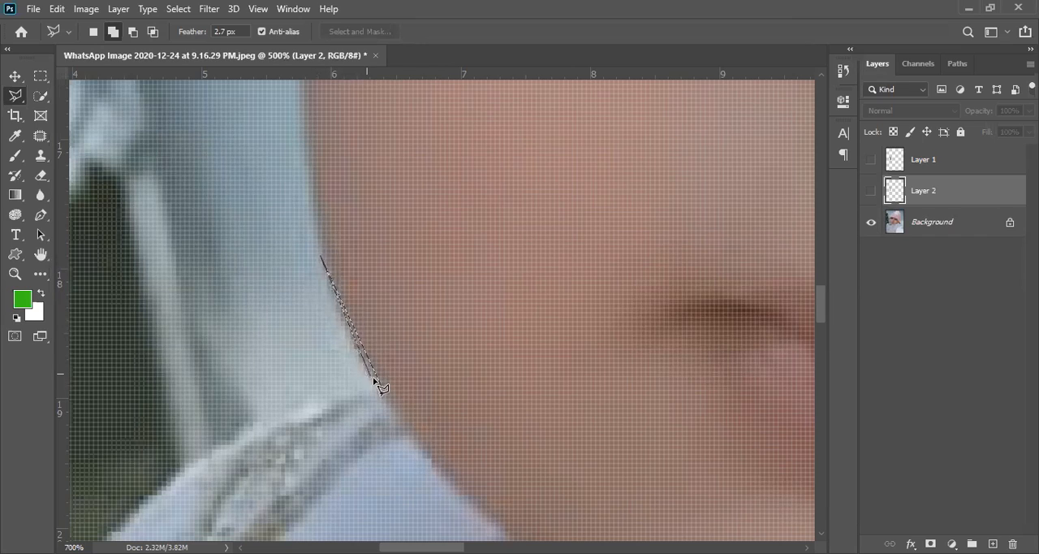
left_click(320, 256)
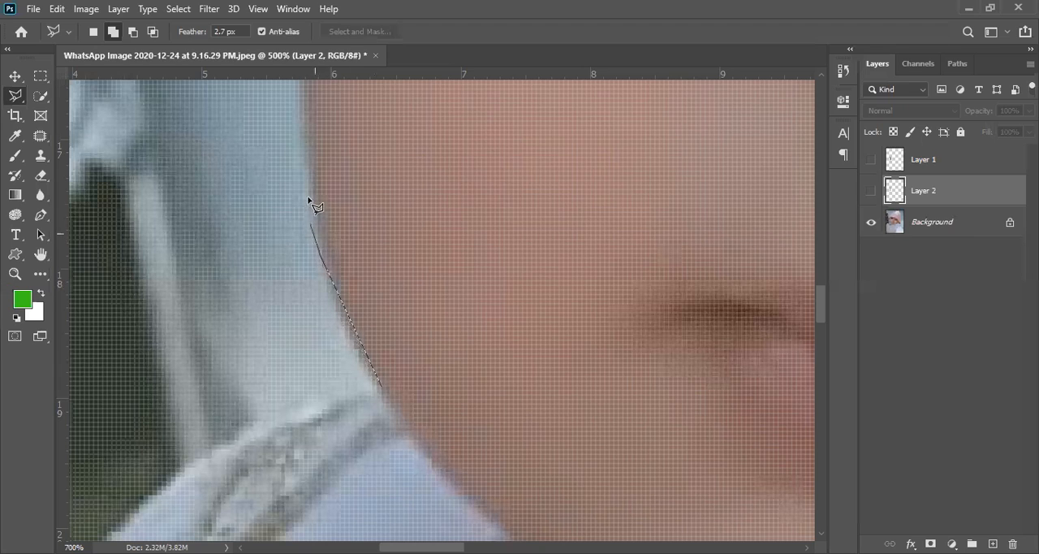
left_click(305, 135)
left_click_drag(341, 217, 369, 310)
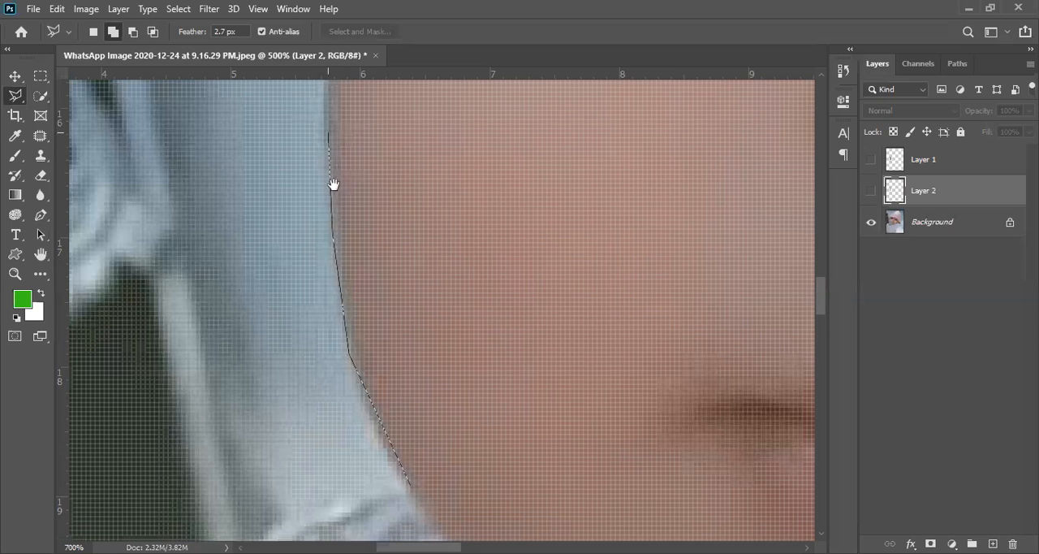
left_click_drag(334, 184, 338, 209)
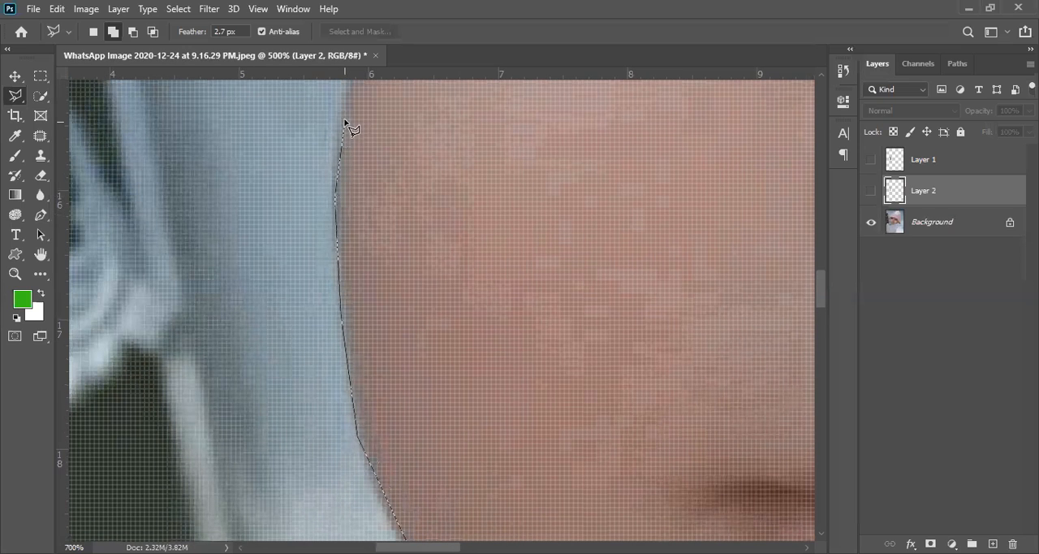
left_click_drag(348, 105, 313, 317)
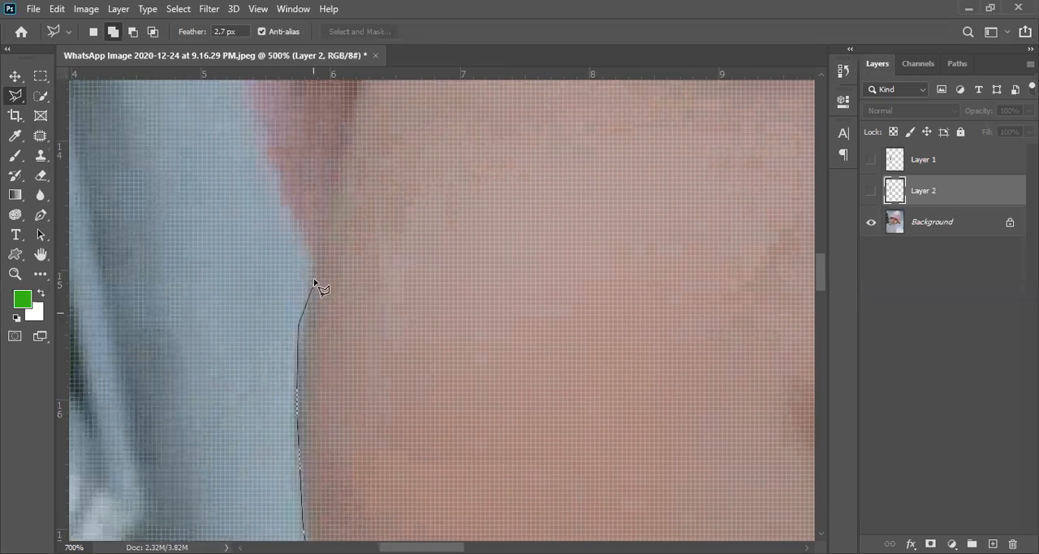
left_click(317, 258)
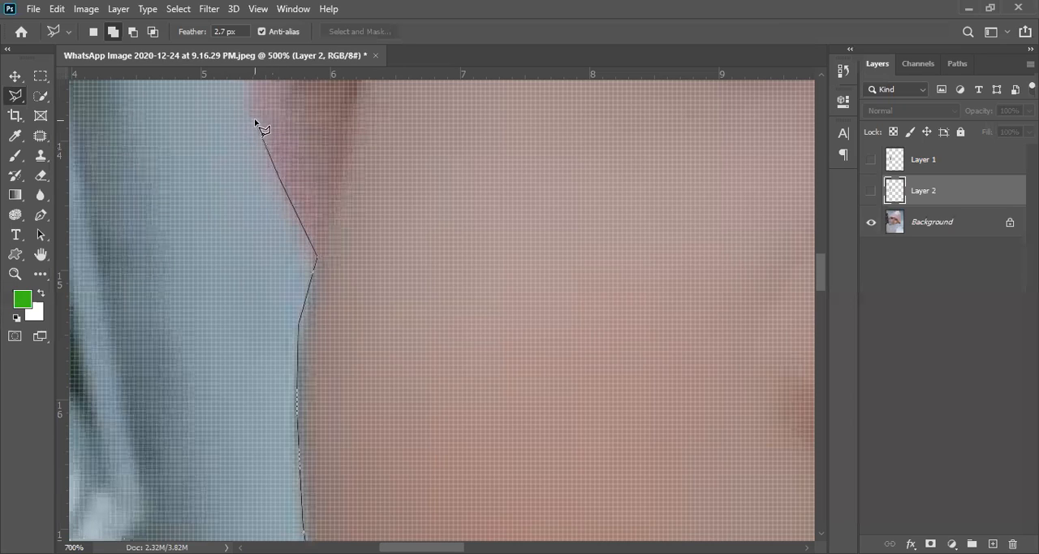
- Continue the outline up the side of the pink hat, beside the baby's eye
left_click_drag(255, 121, 312, 233)
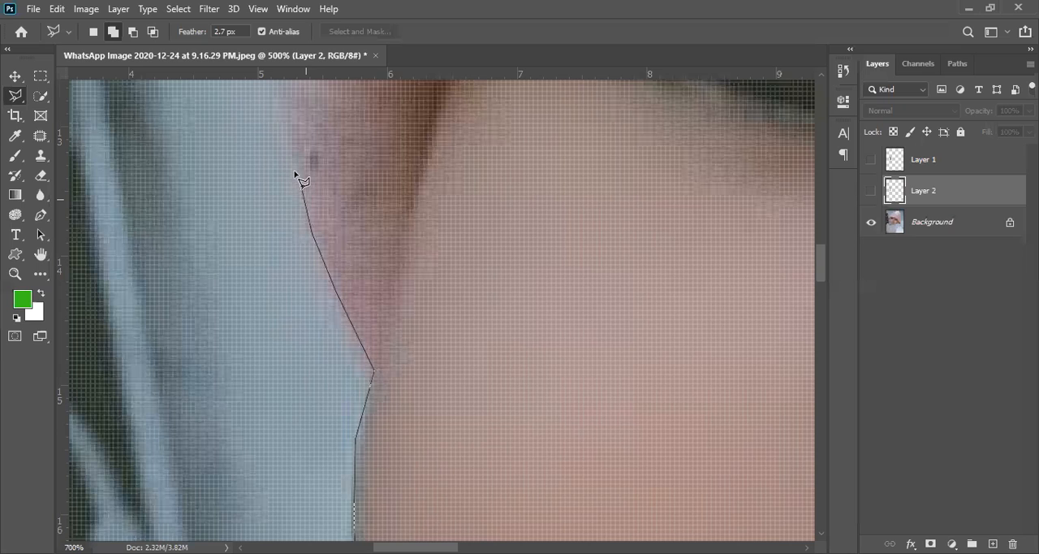
left_click(284, 118)
left_click_drag(299, 120, 335, 338)
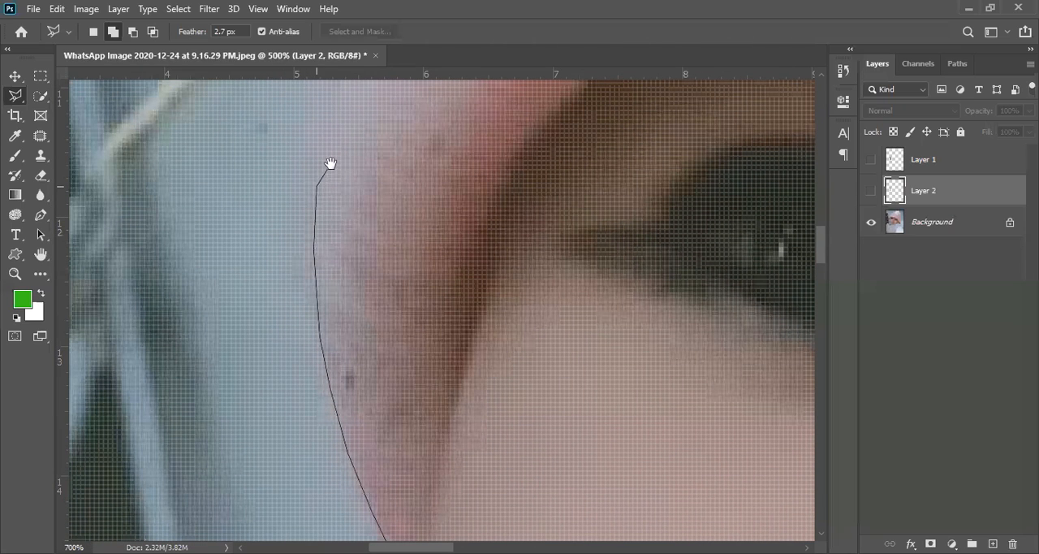
left_click_drag(329, 165, 303, 319)
left_click(293, 268)
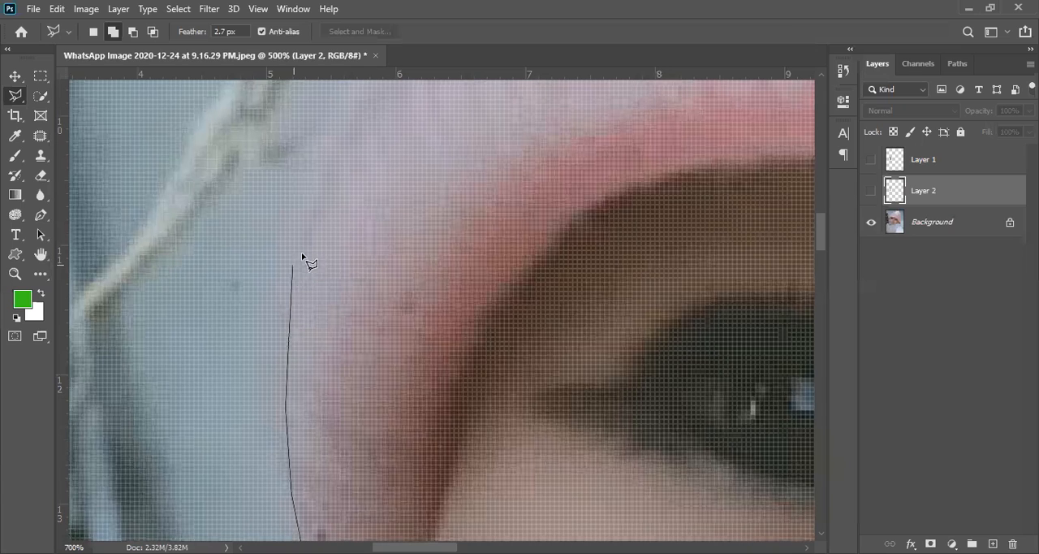
left_click(320, 166)
left_click_drag(350, 130, 318, 266)
- Carry the outline around the hat's upper curve to the start of the pink stripe above the eye
left_click(327, 220)
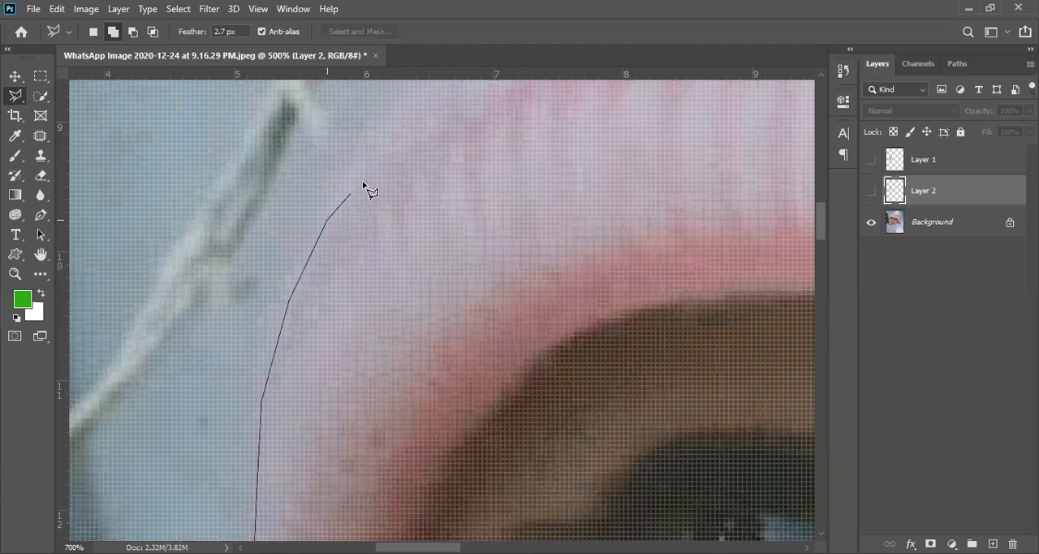
left_click_drag(401, 167, 341, 322)
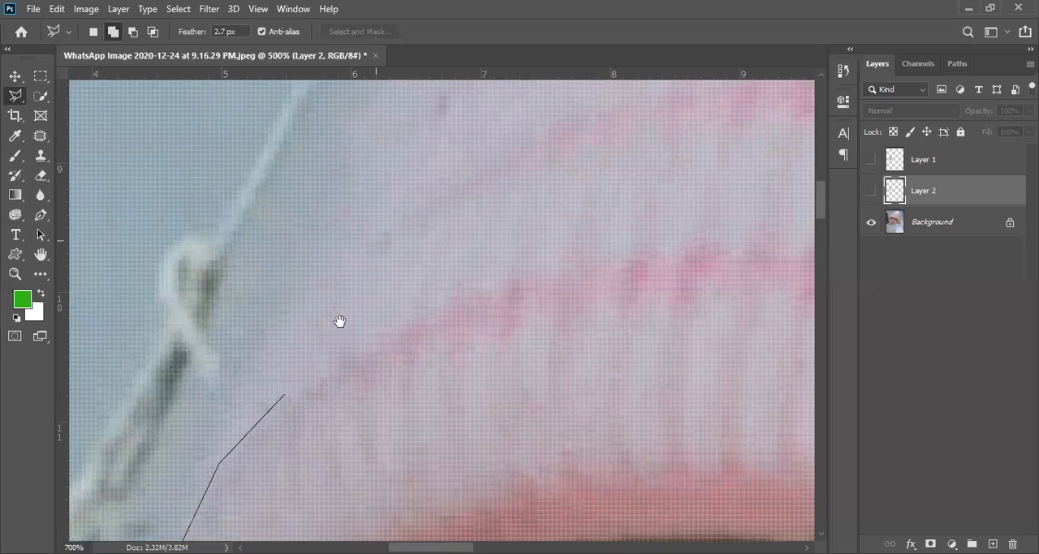
left_click_drag(269, 401, 306, 439)
scroll(284, 392, "down", 3)
scroll(324, 449, "down", 4)
left_click_drag(332, 471, 369, 252)
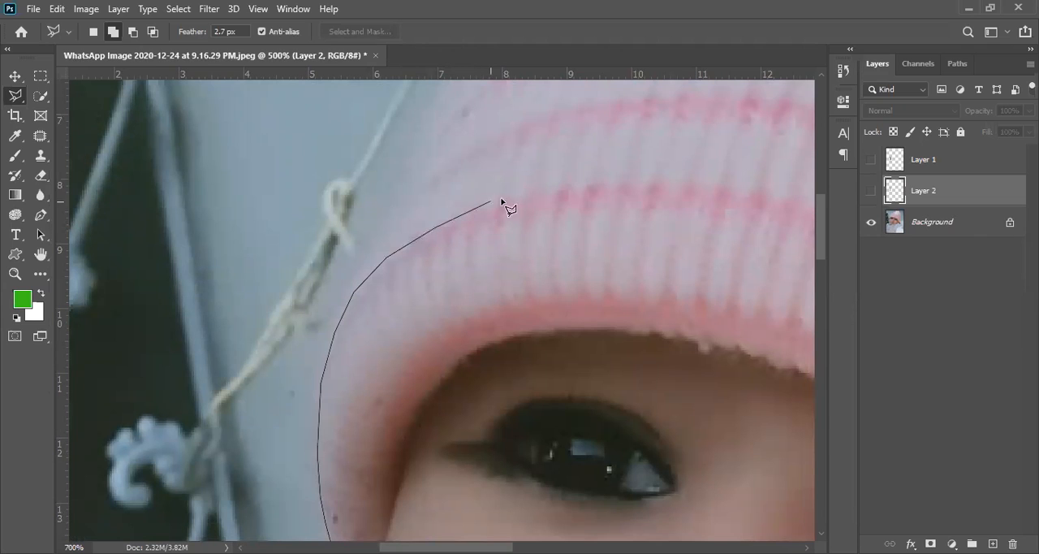
left_click_drag(550, 198, 228, 223)
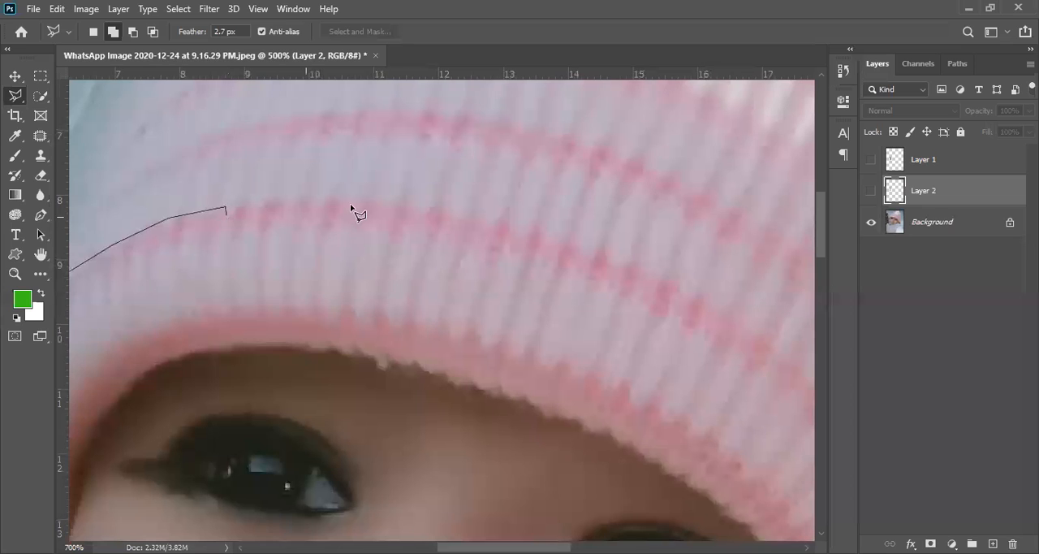
- Follow the hat's pink stripe with the outline across the forehead and above the other eye
left_click(363, 203)
left_click(459, 216)
left_click(527, 234)
mouse_move(527, 235)
left_mouse_down()
mouse_move(174, 197)
mouse_move(117, 179)
left_mouse_up()
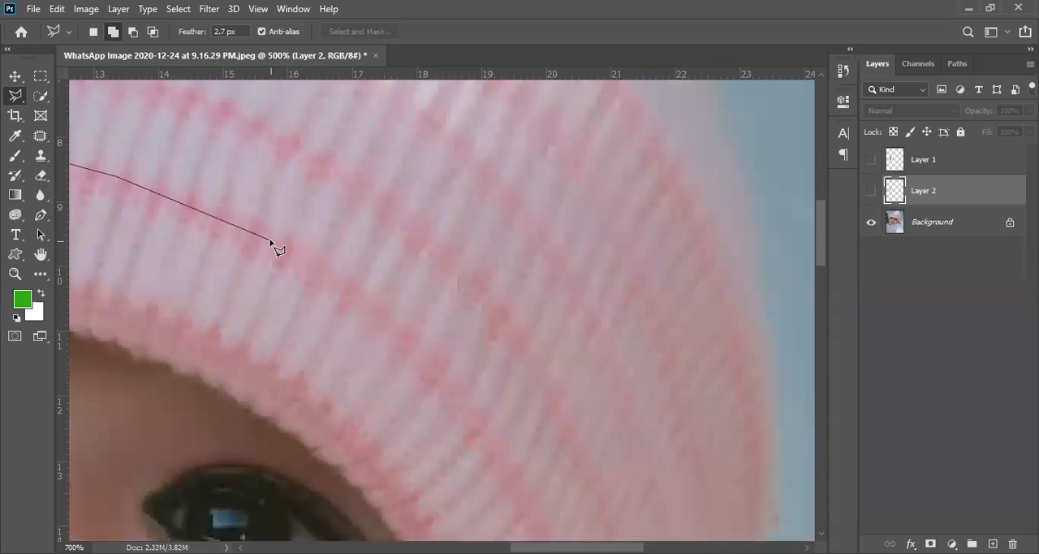
left_click(401, 316)
left_click(477, 413)
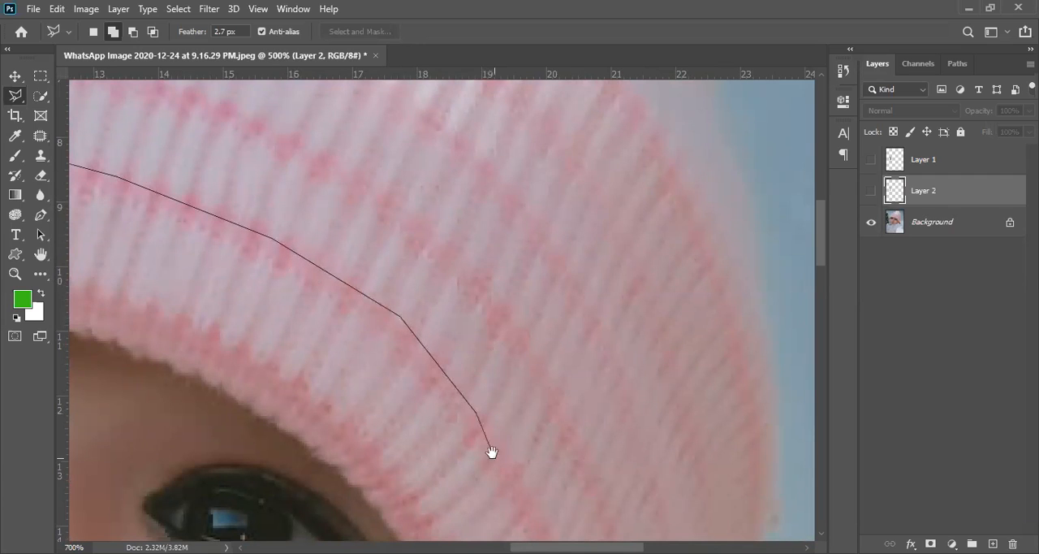
- Extend the outline down the far side of the hat's ribbed band to its lower tip
left_click_drag(492, 453, 359, 234)
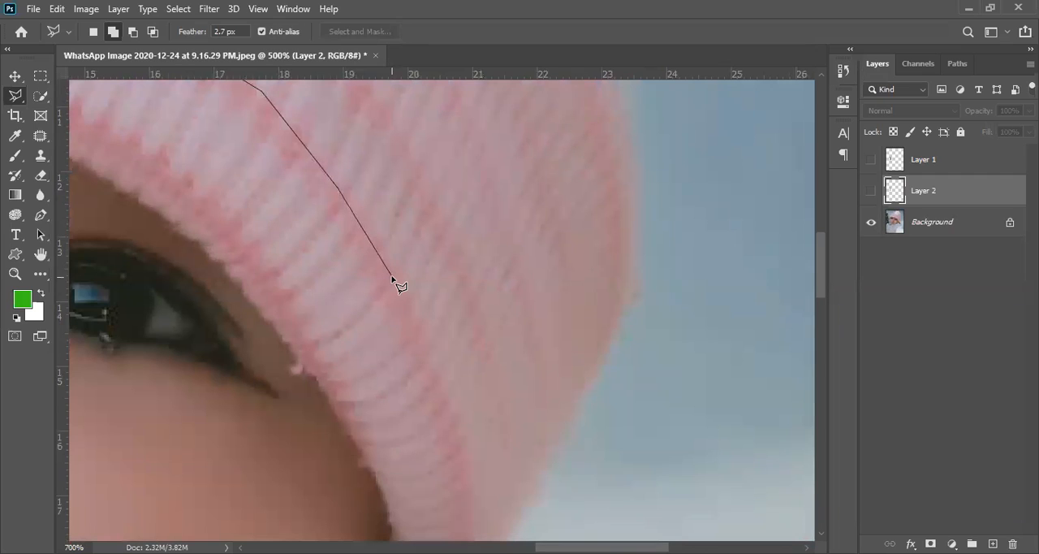
left_click_drag(445, 424, 392, 203)
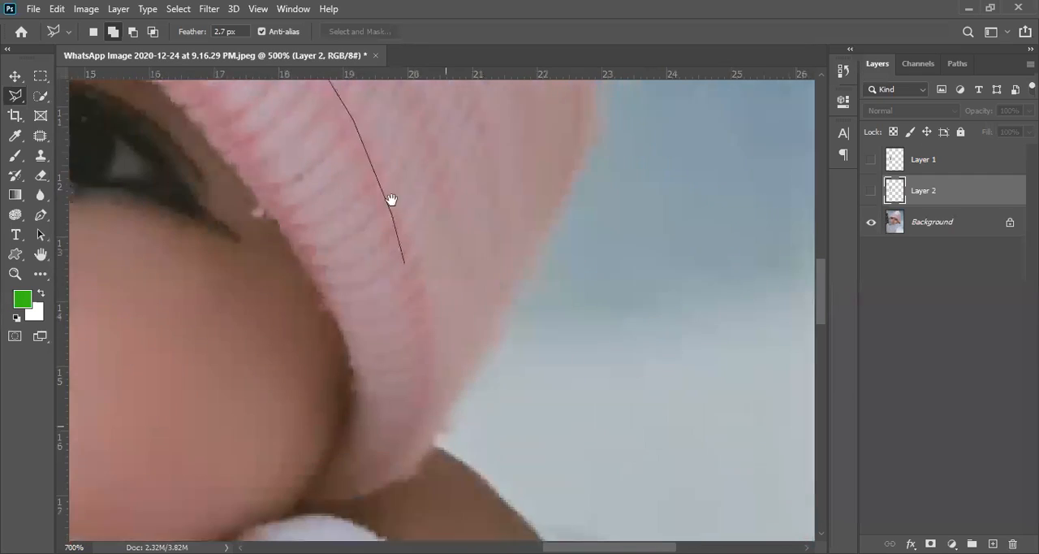
left_click(409, 264)
left_click(417, 364)
mouse_move(406, 356)
left_mouse_down()
mouse_move(344, 144)
mouse_move(365, 241)
mouse_move(393, 283)
left_mouse_up()
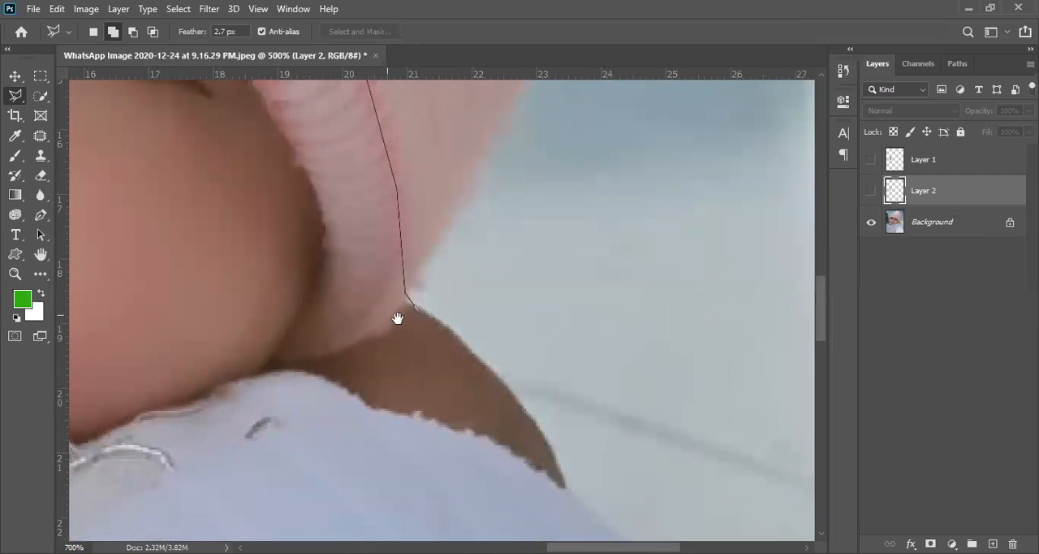
- Trace under the hat's lower tip to the cheek and back along the upper edge of the white clothing
left_click(398, 316)
left_click(347, 348)
left_click(306, 357)
left_click(280, 358)
left_click(269, 368)
left_click(294, 369)
left_click(362, 400)
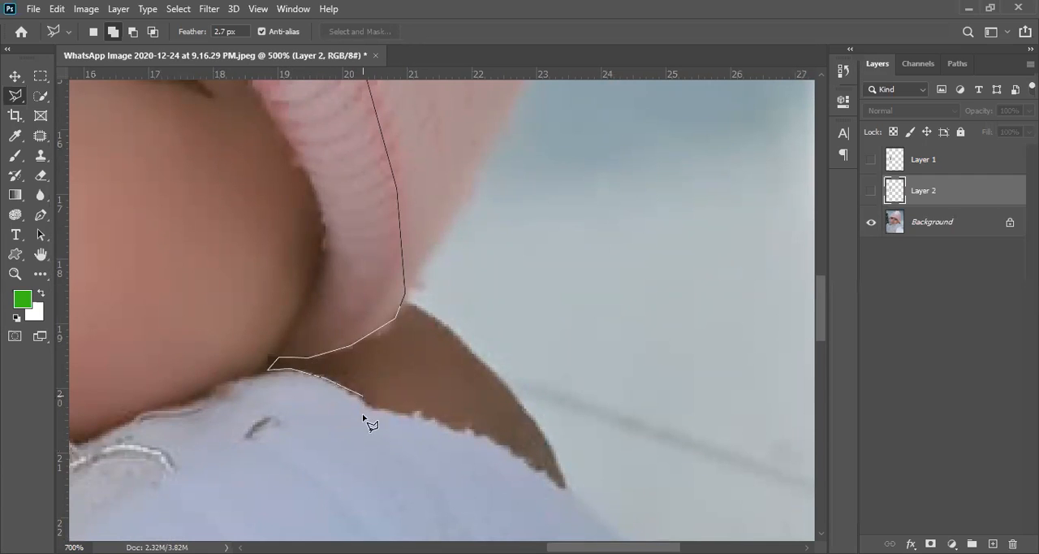
- Route the outline through the clothing below the embroidered collar and close the selection at its starting point on the cheek
mouse_move(370, 449)
left_mouse_down()
mouse_move(490, 133)
mouse_move(521, 82)
left_mouse_up()
left_click(424, 246)
left_click(237, 372)
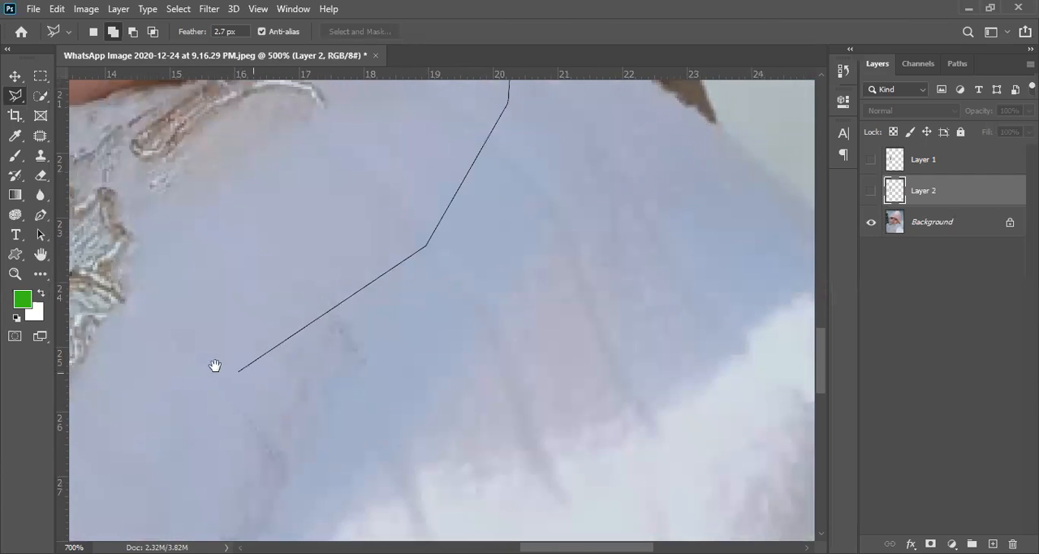
left_click_drag(216, 366, 500, 383)
left_click(363, 377)
left_click(226, 406)
mouse_move(197, 339)
left_mouse_down()
mouse_move(455, 529)
mouse_move(511, 542)
left_mouse_up()
left_click(362, 514)
left_click(281, 354)
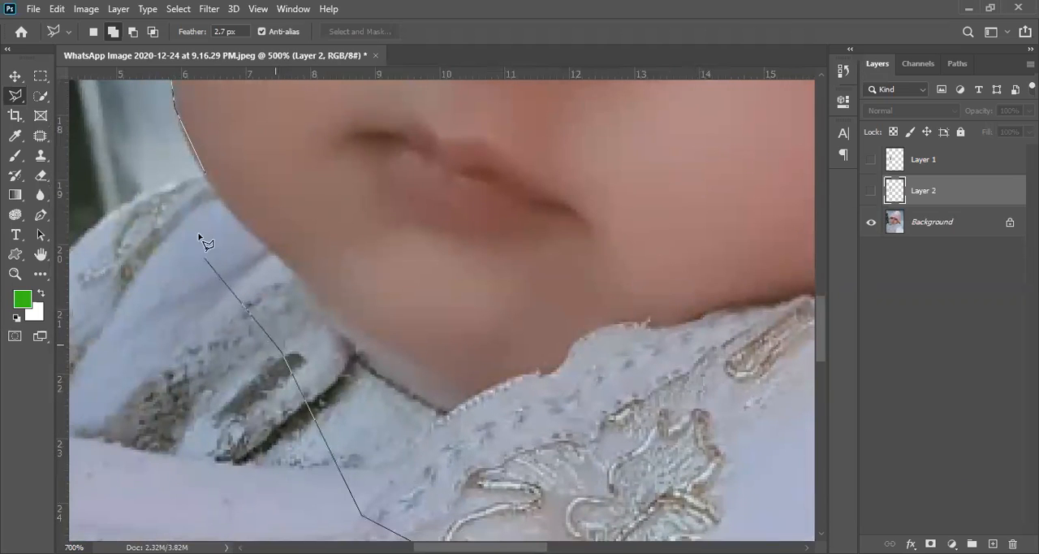
left_click(150, 267)
left_click(204, 174)
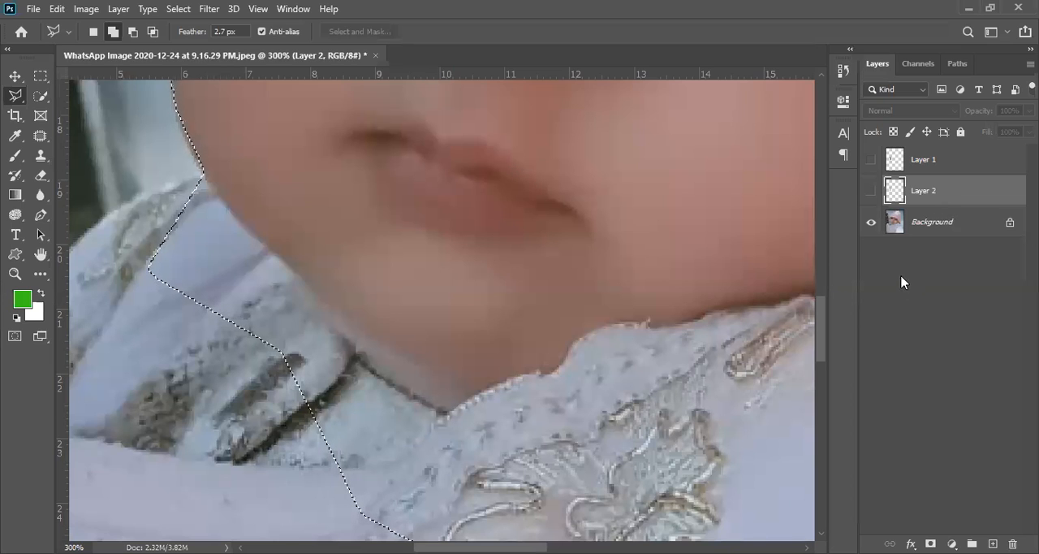
- Copy the selected head from the Background to a new layer and hide the Background
left_click(964, 226)
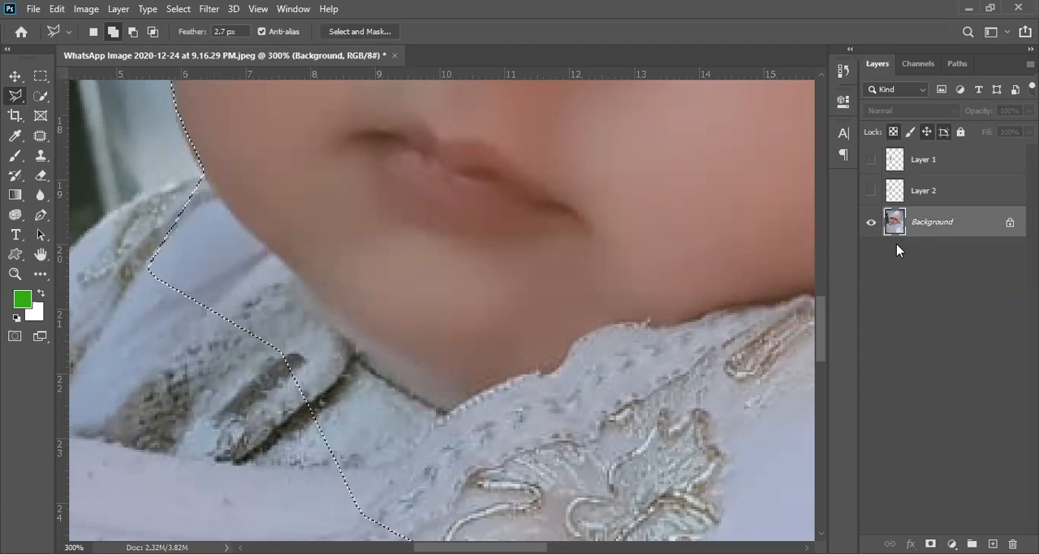
key("ctrl+j")
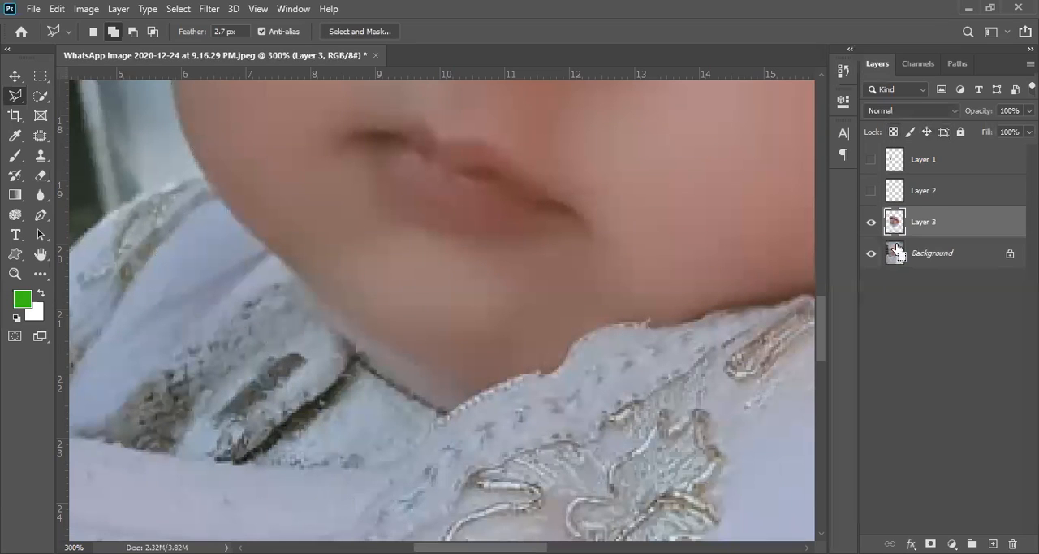
left_click(871, 254)
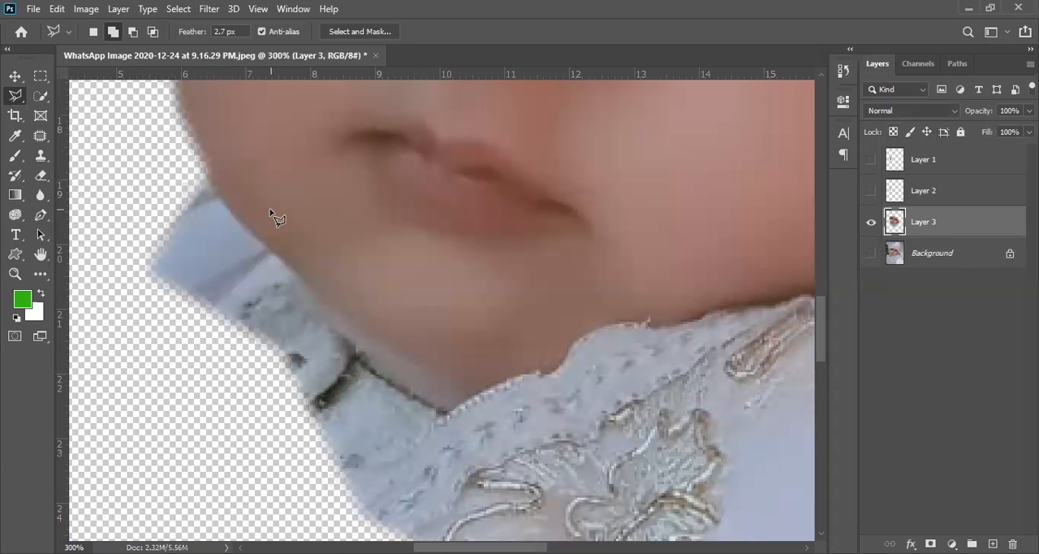
- Examine the feathered edges of the cut-out along the cheek, hat and collar, and view the whole head
left_click_drag(263, 158, 350, 349)
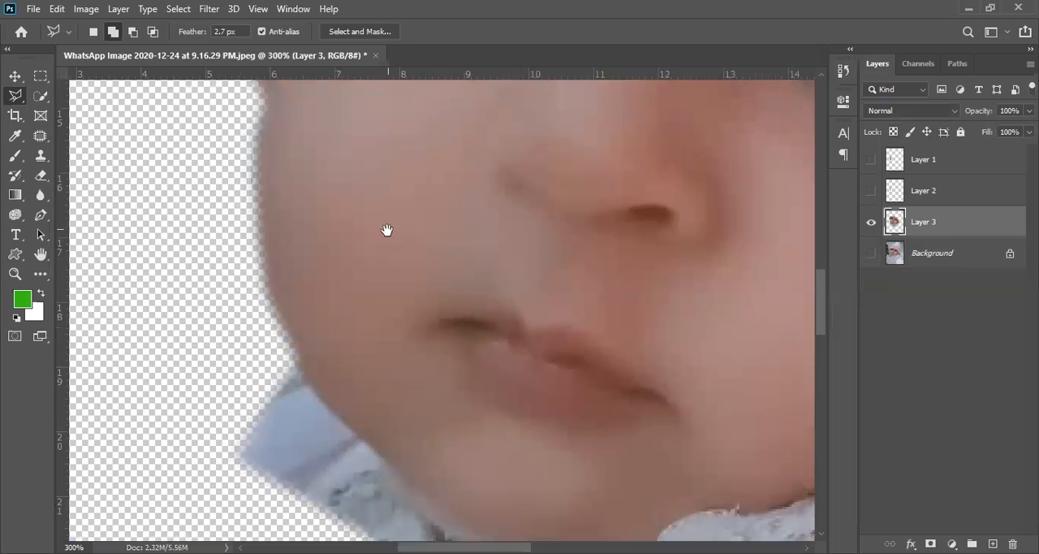
left_click_drag(387, 230, 410, 363)
left_click_drag(336, 283, 348, 299)
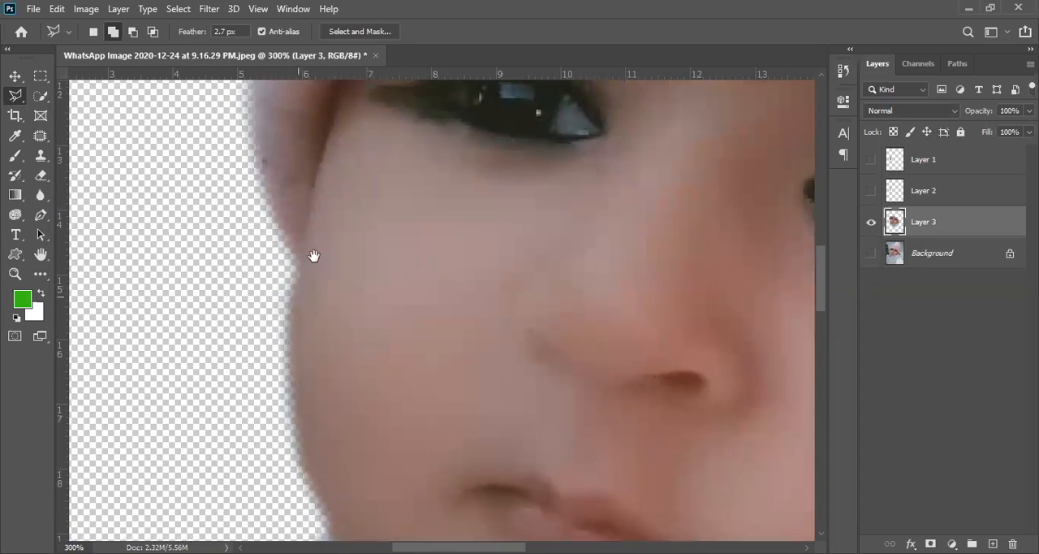
left_click_drag(313, 365, 278, 226)
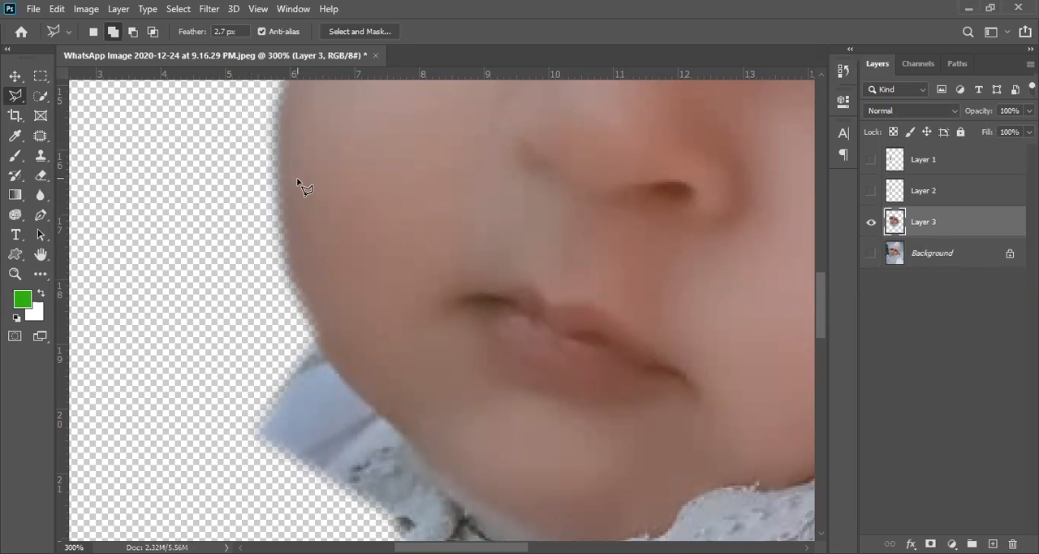
left_click(365, 172, "alt")
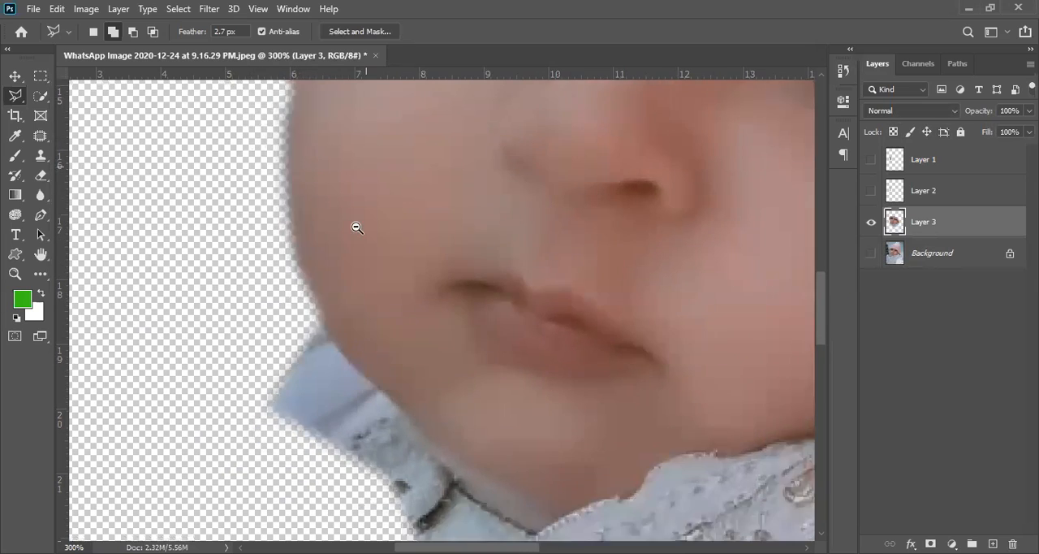
left_click(372, 172, "alt")
left_click_drag(373, 173, 317, 364)
left_click_drag(384, 345, 316, 277)
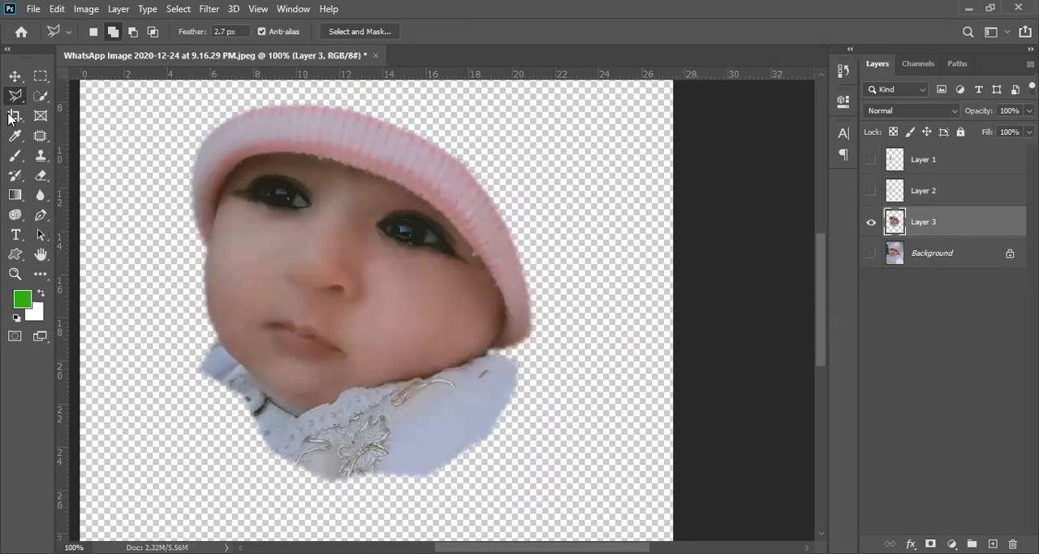
- Choose the Eraser tool and set its brush size to 40 px
left_click(40, 177)
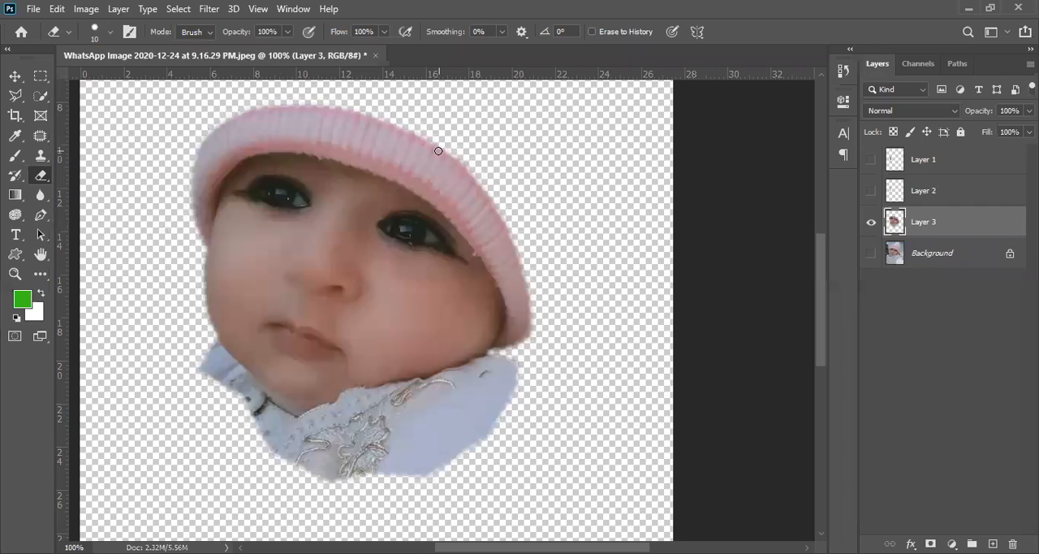
key("bracketright")
key("bracketright")
key("bracketright")
key("bracketright")
key("bracketright")
key("bracketright")
key("bracketright")
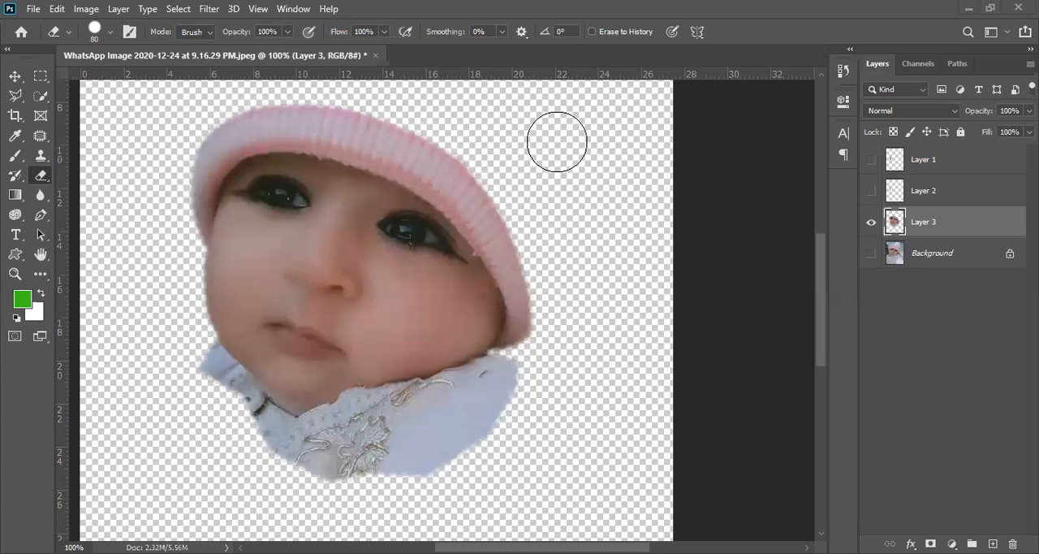
key("bracketleft")
key("bracketleft")
key("bracketleft")
key("bracketleft")
- Shrink the Eraser brush and enlarge it to 150 px over the cheek to compare brush sizes
key("bracketleft")
key("bracketleft")
key("bracketleft")
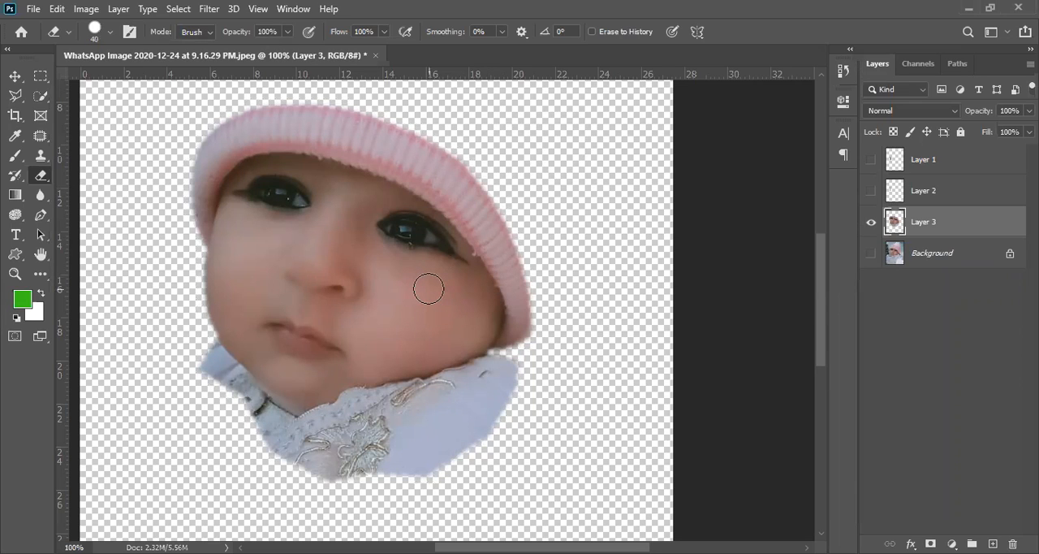
key("bracketleft")
key("bracketleft")
key("bracketleft")
key("bracketright")
key("bracketright")
key("bracketright")
key("bracketright")
key("bracketright")
key("bracketright")
key("bracketright")
key("bracketright")
key("bracketright")
key("bracketright")
key("bracketright")
key("bracketright")
key("bracketright")
key("bracketright")
key("bracketright")
key("bracketright")
key("bracketright")
key("bracketright")
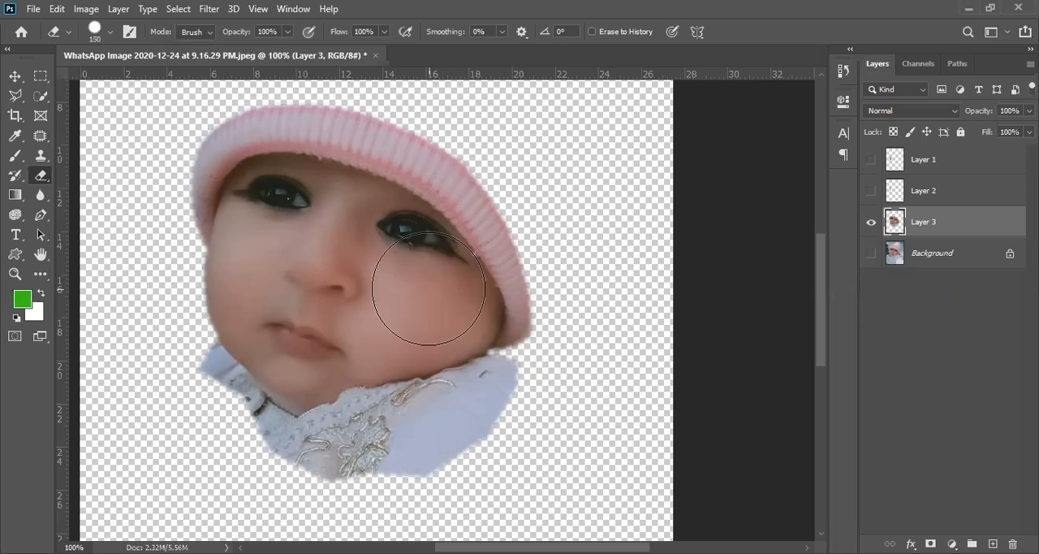
- Reduce the Eraser brush to 80 px and erase the plain clothing below the embroidered collar
key("bracketleft")
key("bracketleft")
key("bracketleft")
key("bracketleft")
key("bracketleft")
key("bracketleft")
key("bracketleft")
mouse_move(498, 390)
left_mouse_down()
mouse_move(434, 461)
mouse_move(463, 444)
mouse_move(323, 506)
left_mouse_up()
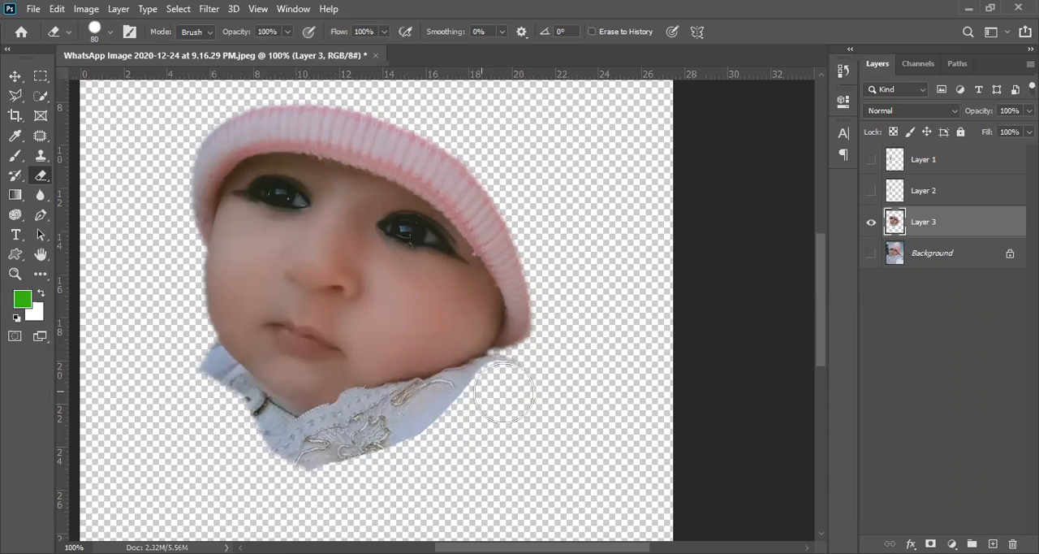
- Erase a curved notch from the collar's lower edge beside the embroidery with the hard 80 px brush
left_click(402, 453, "ctrl")
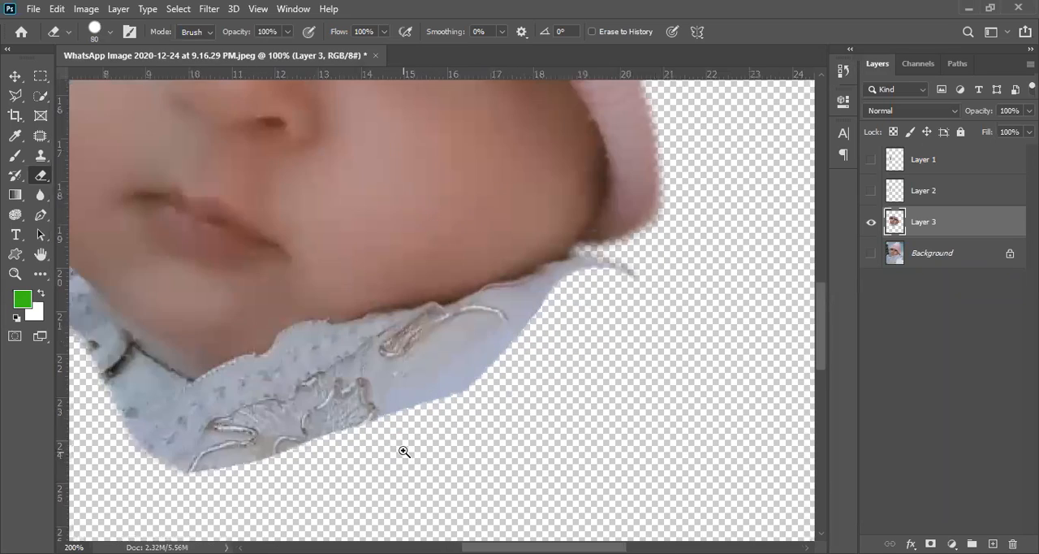
left_click(404, 452, "ctrl")
left_click_drag(431, 332, 323, 257)
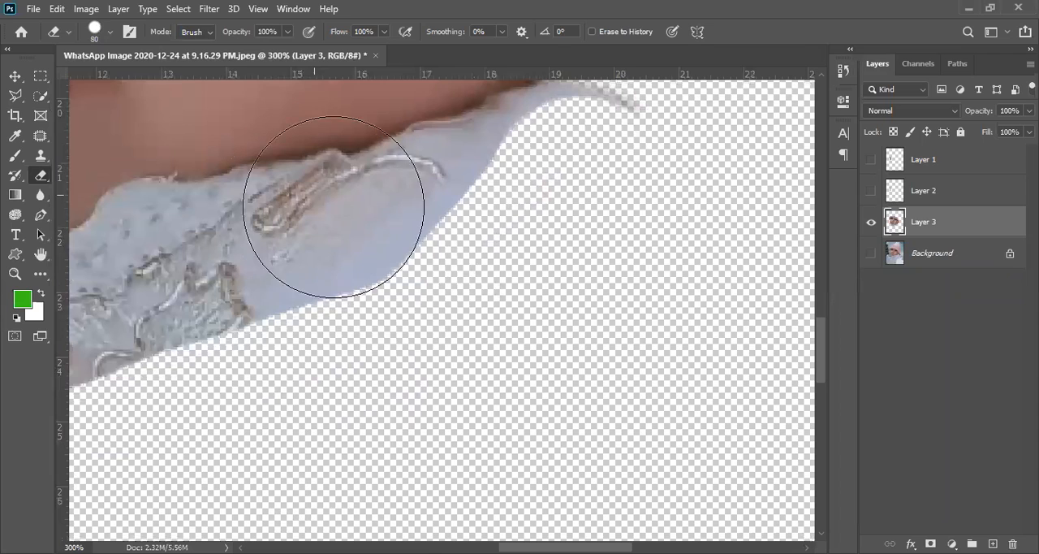
left_click(395, 308)
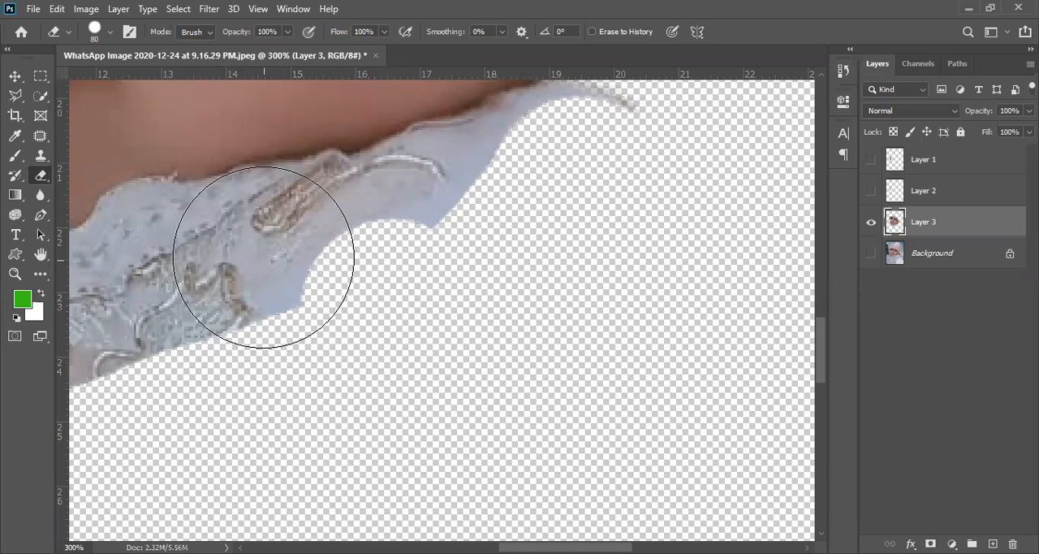
left_click_drag(258, 229, 245, 376)
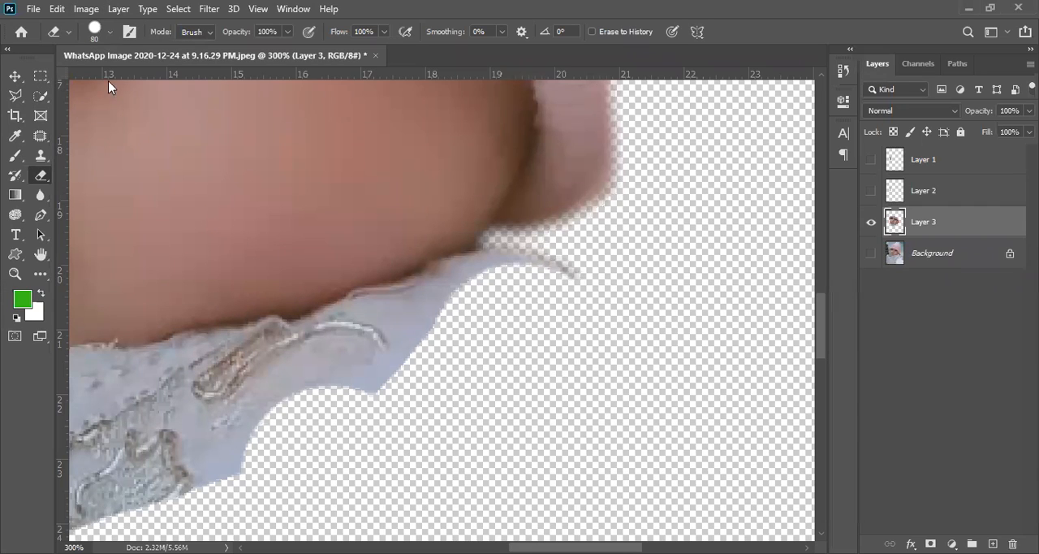
- Try Eraser brush sizes of 97, 78 and 69 px in the brush settings, and reselect Layer 3
left_click(110, 32)
left_click_drag(132, 85, 134, 98)
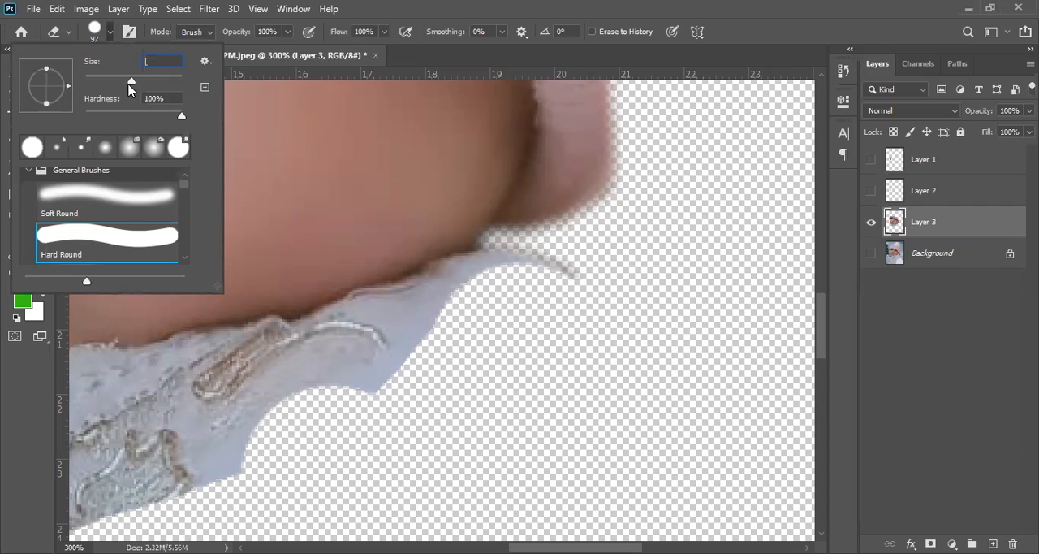
key("space")
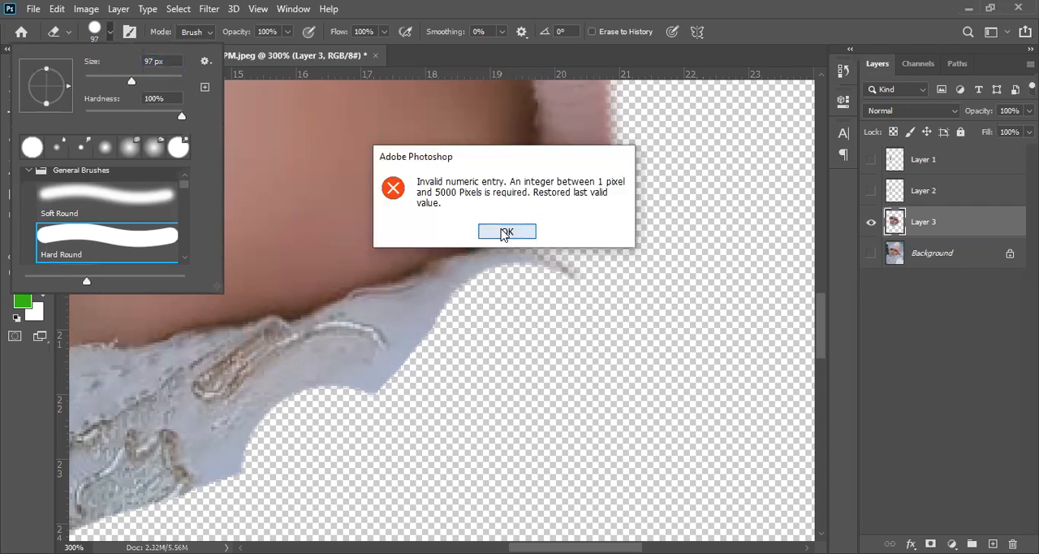
left_click(505, 233)
left_click_drag(181, 82, 163, 122)
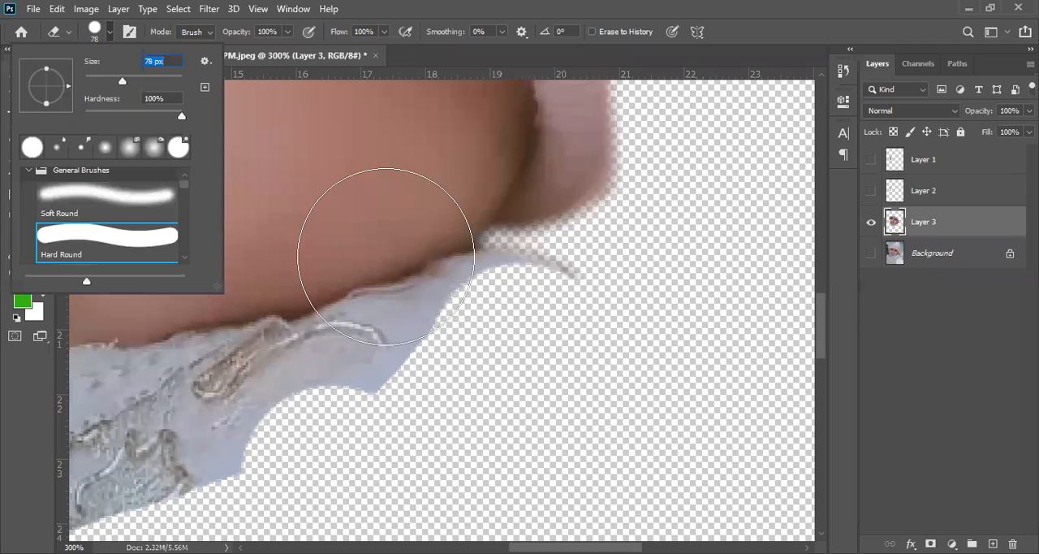
left_click(123, 84)
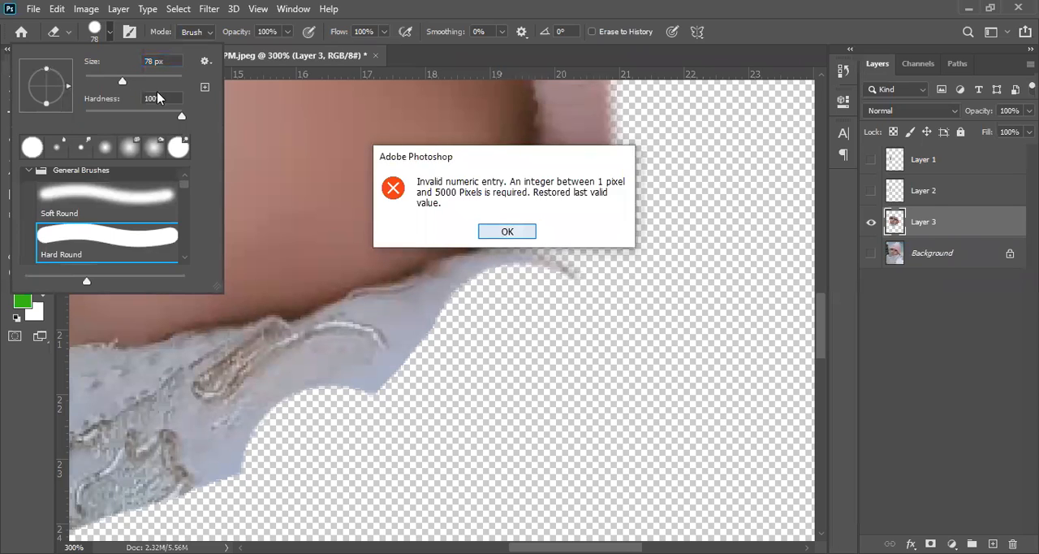
key("Return")
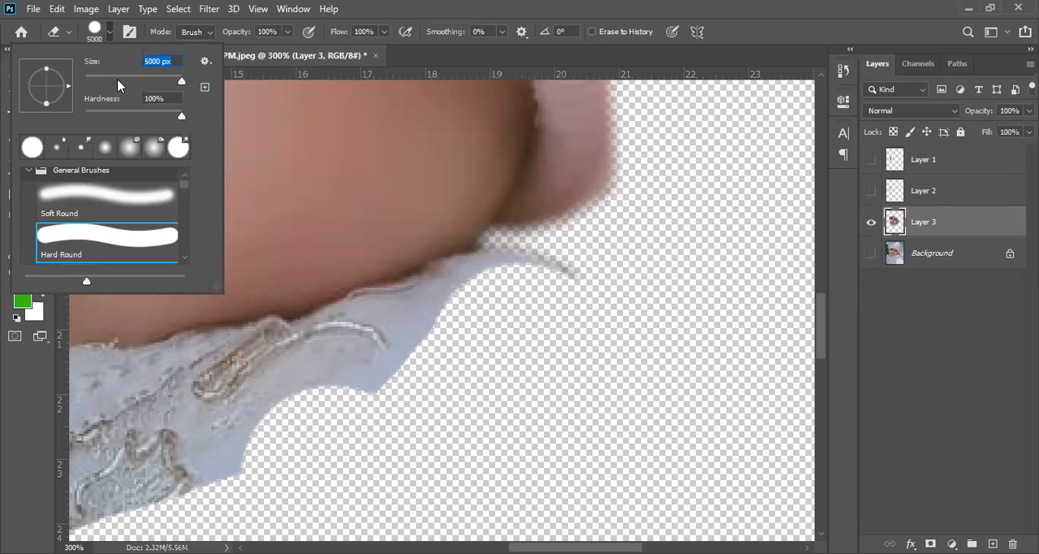
left_click(955, 364)
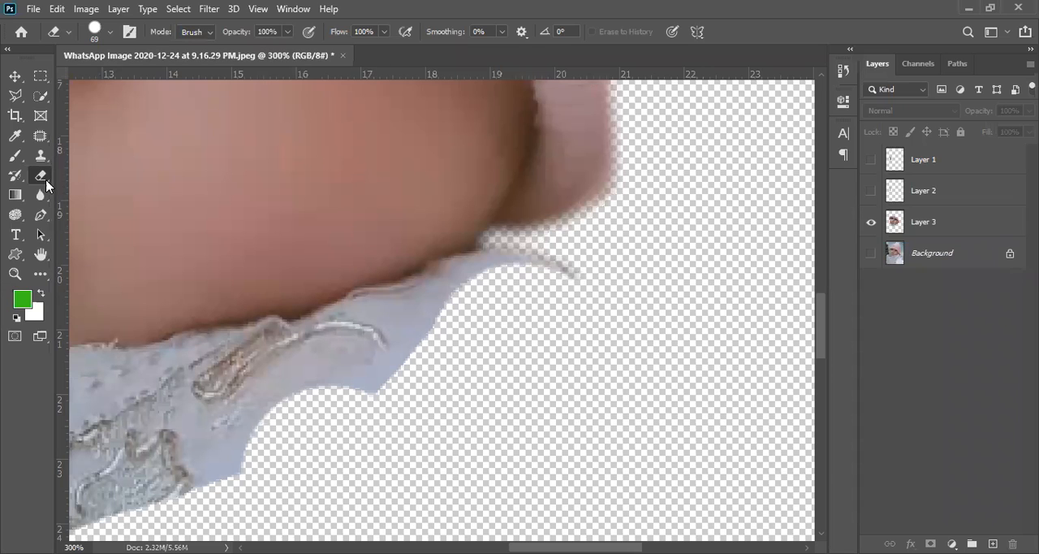
left_click(961, 258)
left_click(985, 221)
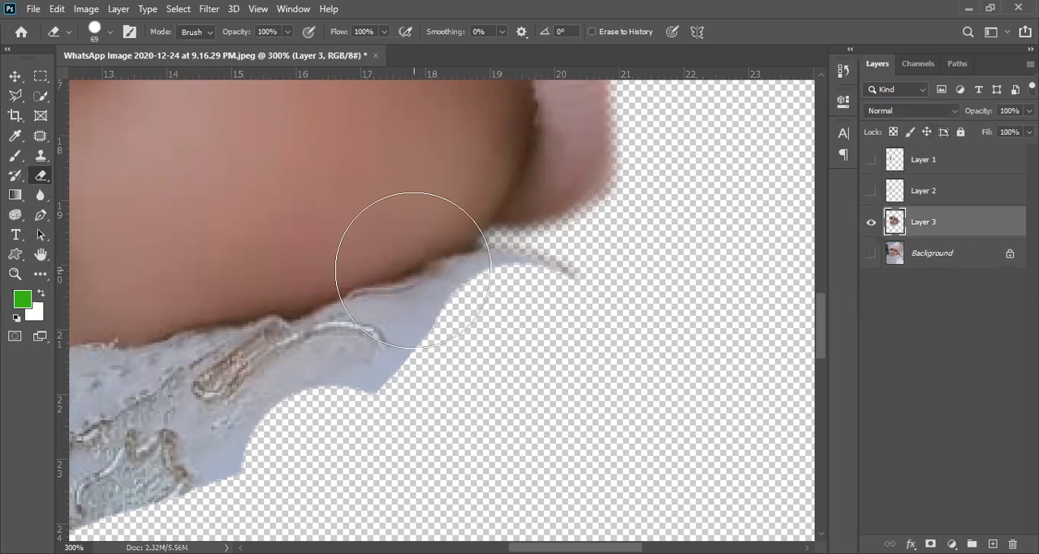
- Enlarge the Eraser brush to 125 px and reduce it to 60 px
key("bracketright")
key("bracketright")
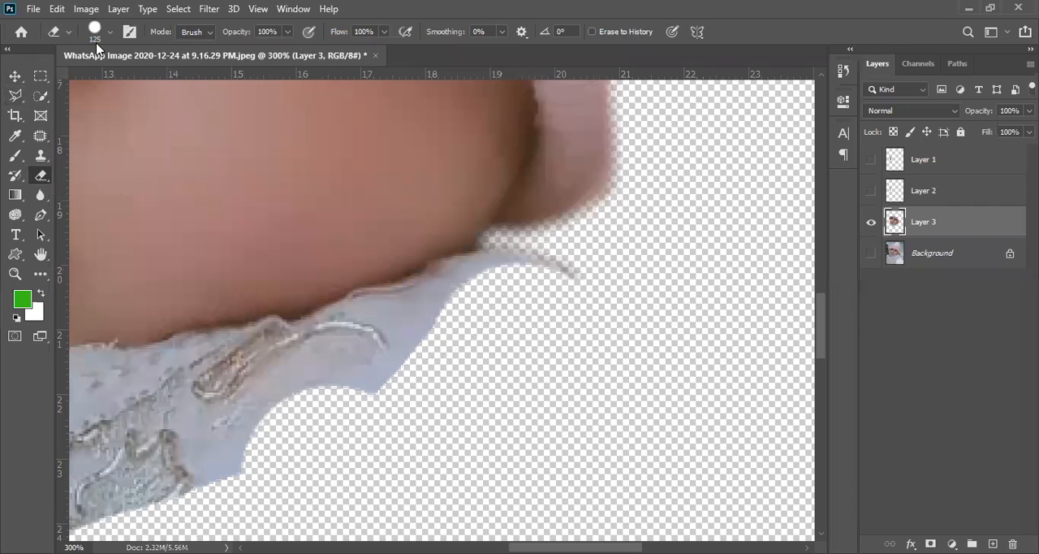
key("bracketleft")
key("bracketleft")
key("bracketleft")
key("bracketleft")
key("bracketleft")
key("bracketleft")
- Test the Eraser at 100% hardness with a single spot on the cheek and undo it
left_click(110, 31)
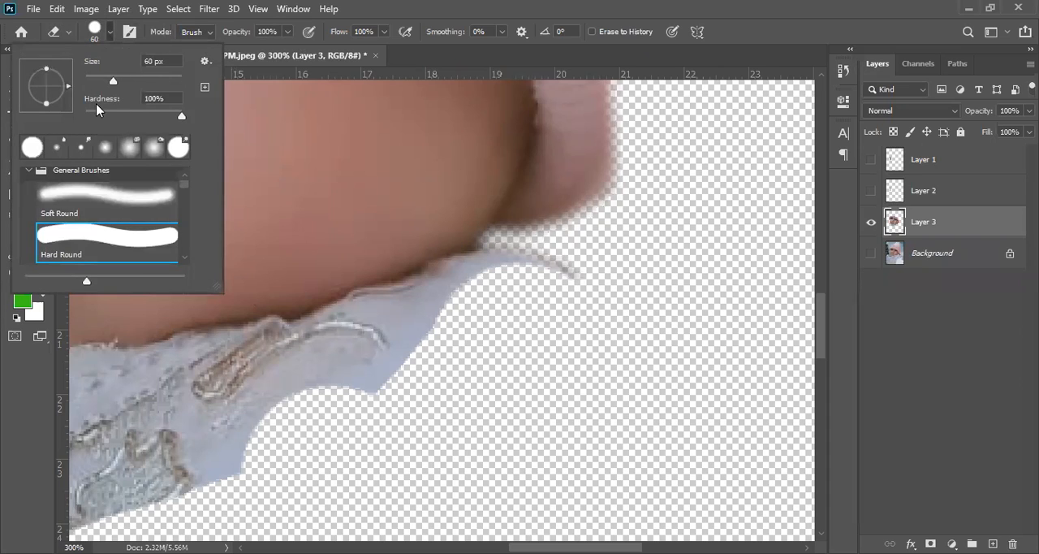
left_click(181, 118)
left_click(326, 225)
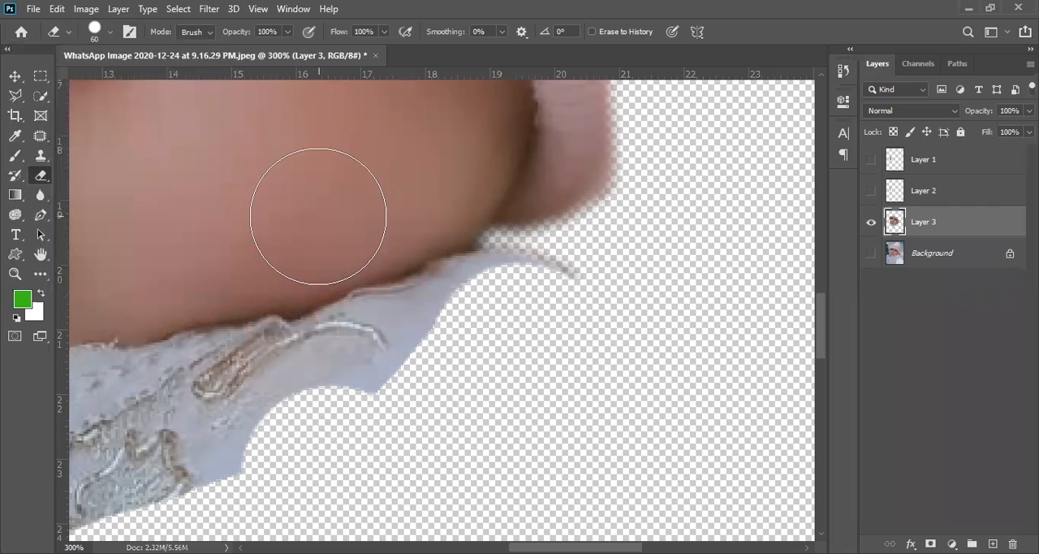
left_click(314, 210)
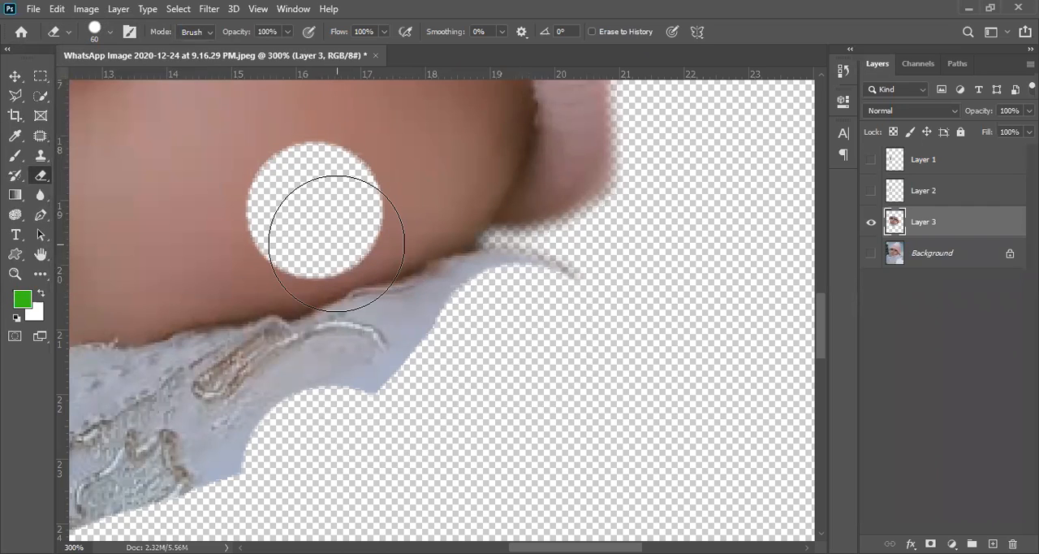
key("ctrl+z")
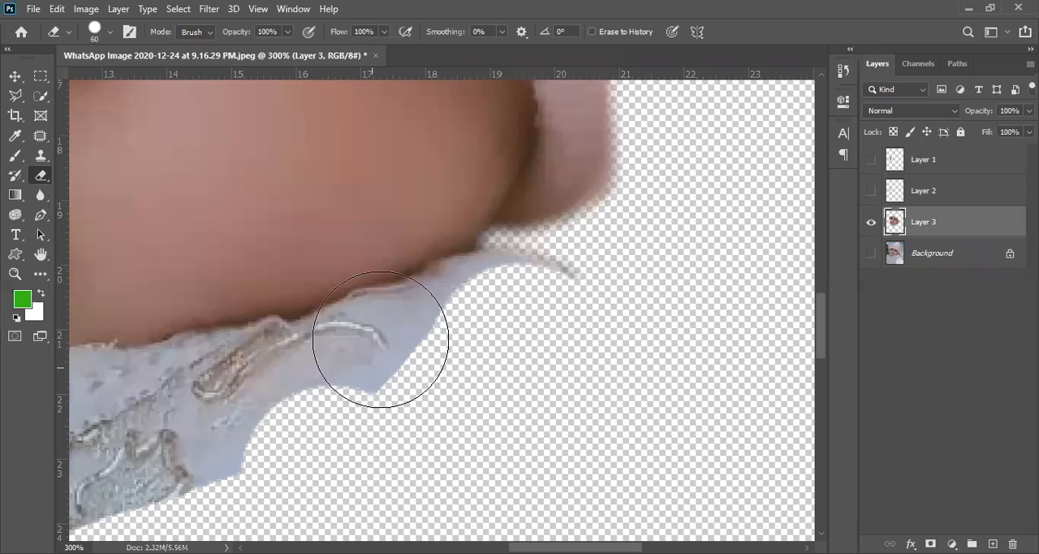
- Examine the outer cheek edge and set the Eraser brush hardness to 0%
left_click_drag(195, 292, 508, 474)
left_click_drag(415, 349, 754, 417)
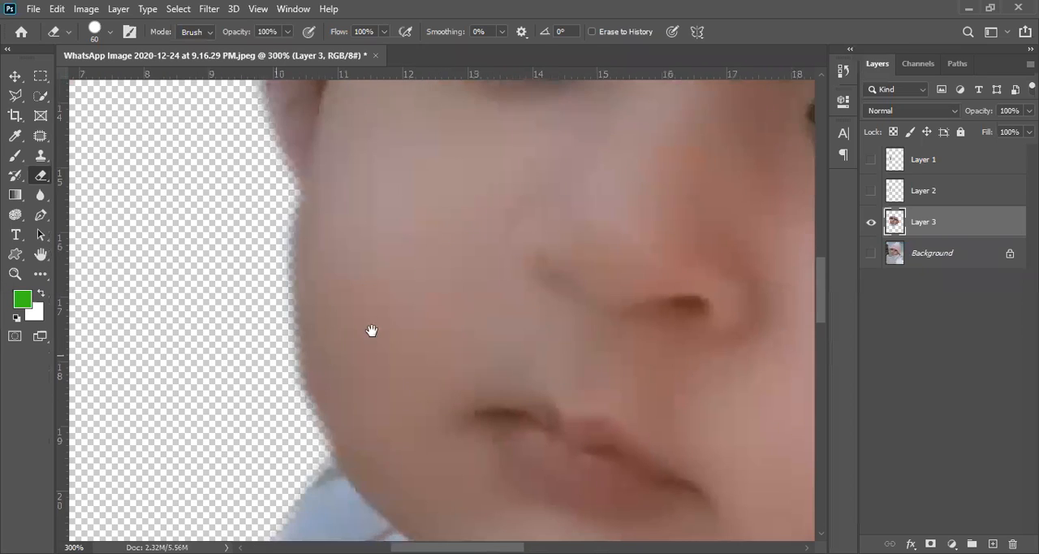
left_click_drag(372, 330, 464, 236)
left_click_drag(324, 351, 277, 451)
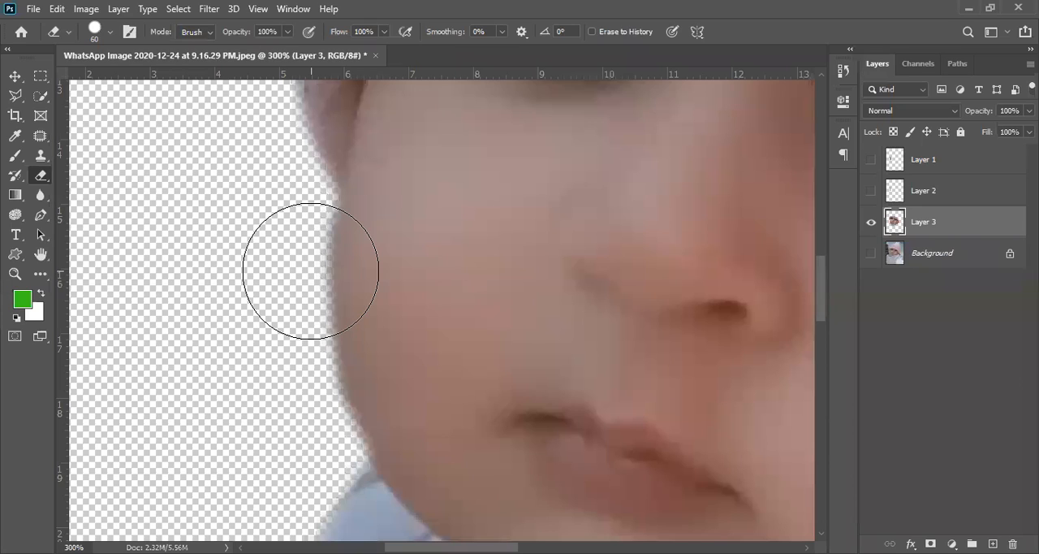
scroll(447, 288, "down", 1)
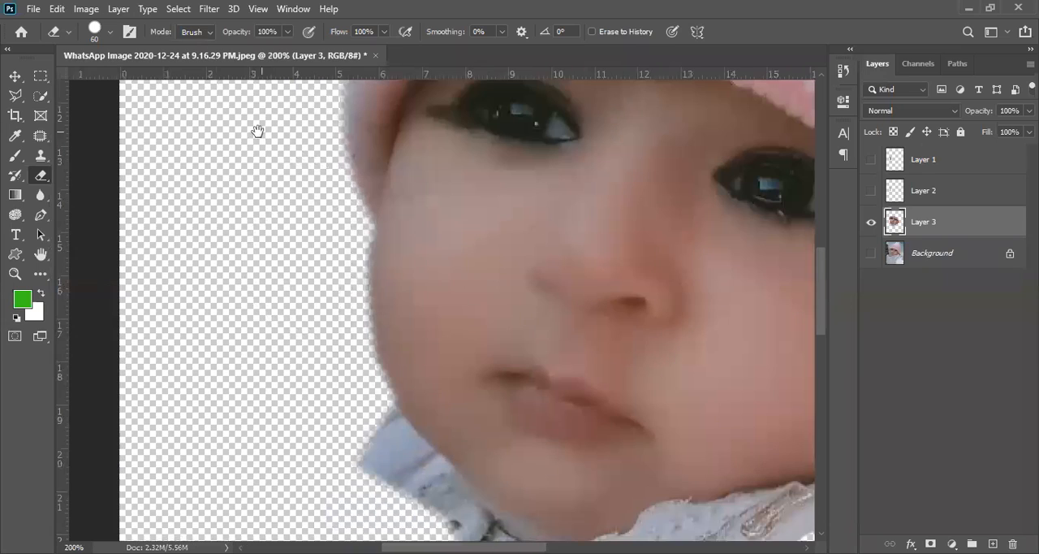
left_click(110, 32)
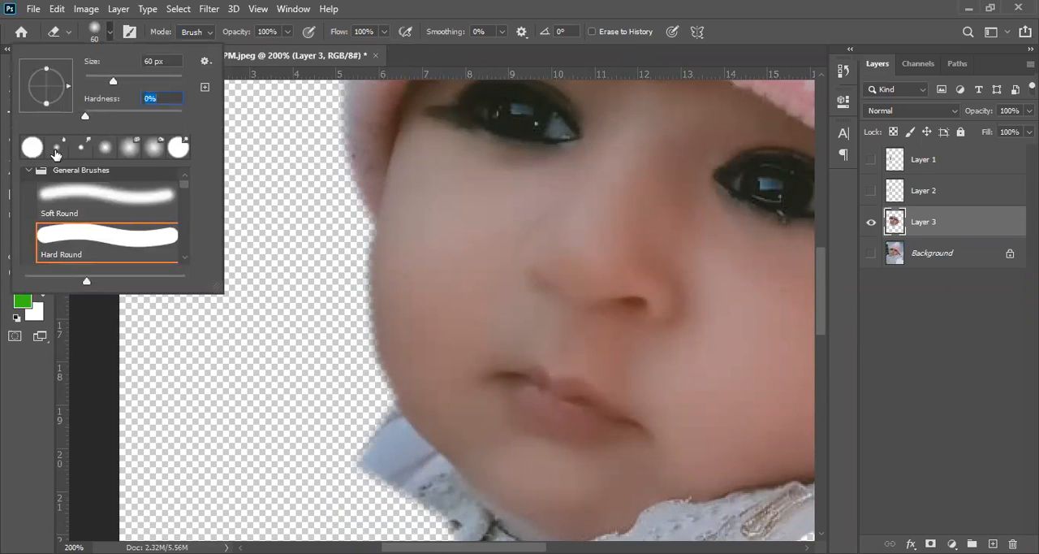
key("Return")
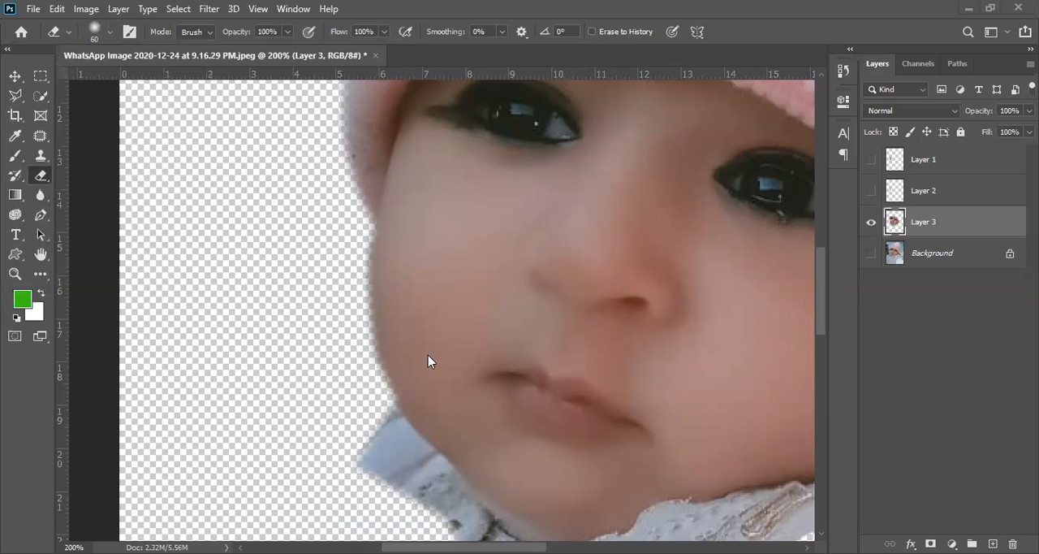
- Erase the outer clothing of the collar beside the jaw with the soft 60 px brush
left_click_drag(422, 342, 320, 164)
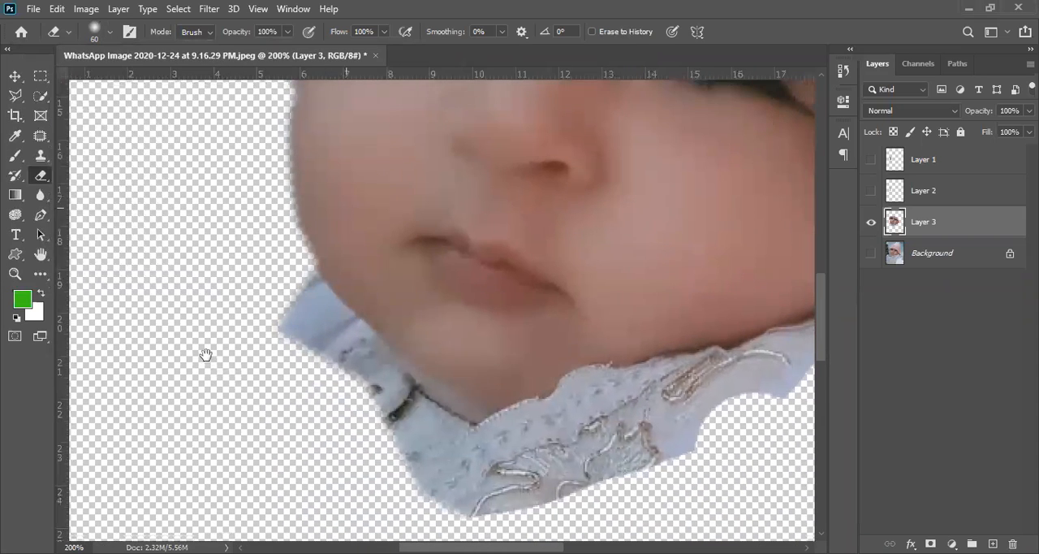
left_click(281, 320, "ctrl")
left_click(292, 315, "ctrl")
left_click(292, 314, "ctrl")
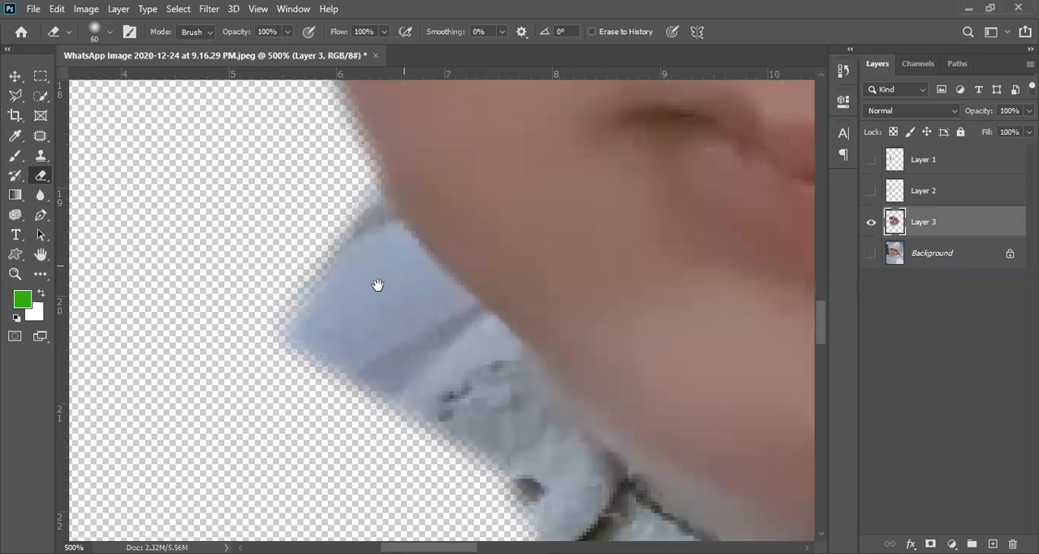
left_click_drag(376, 285, 335, 315)
mouse_move(252, 291)
left_mouse_down()
mouse_move(220, 313)
mouse_move(225, 366)
mouse_move(213, 336)
mouse_move(219, 450)
mouse_move(243, 418)
mouse_move(232, 429)
mouse_move(255, 422)
mouse_move(319, 509)
left_mouse_up()
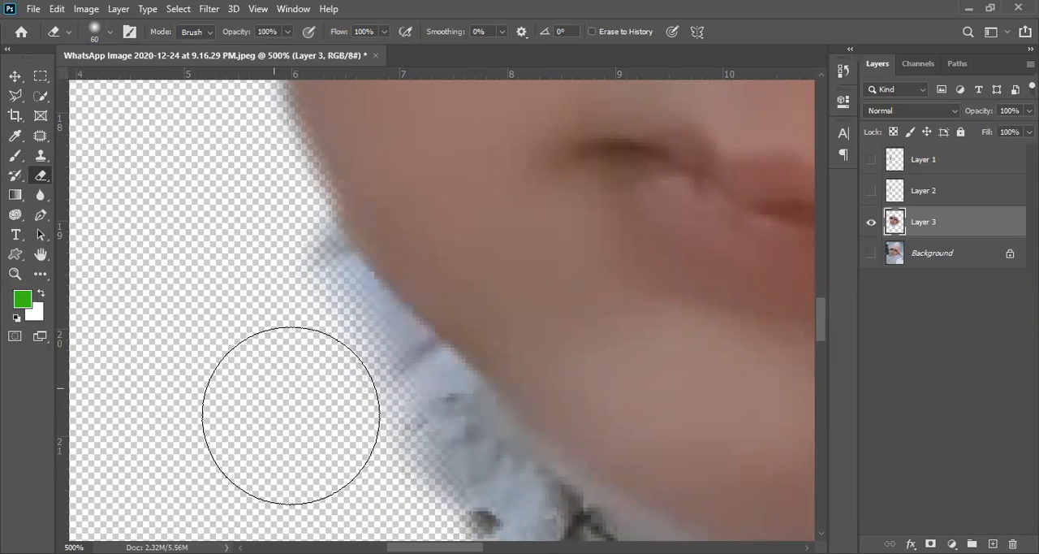
left_click_drag(290, 417, 454, 466)
- Try soft brush sizes between 20 and 70 px beside the jaw and undo the stroke over the cheek edge
key("bracketleft")
key("bracketleft")
key("bracketleft")
key("bracketleft")
key("bracketleft")
key("bracketleft")
key("bracketleft")
key("bracketleft")
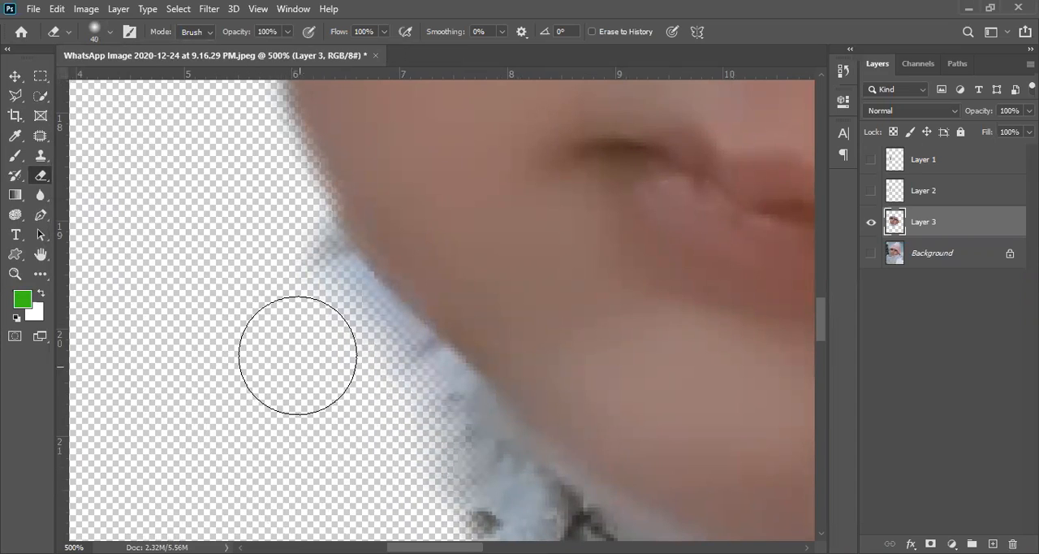
key("bracketright")
key("bracketright")
key("bracketright")
key("bracketright")
key("bracketright")
key("bracketright")
key("bracketright")
key("bracketright")
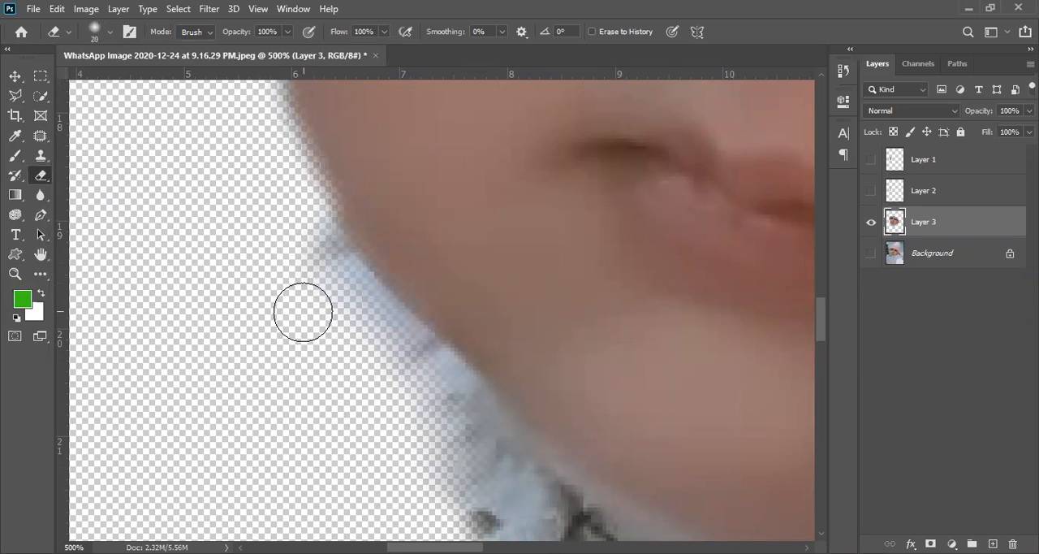
key("bracketleft")
key("bracketleft")
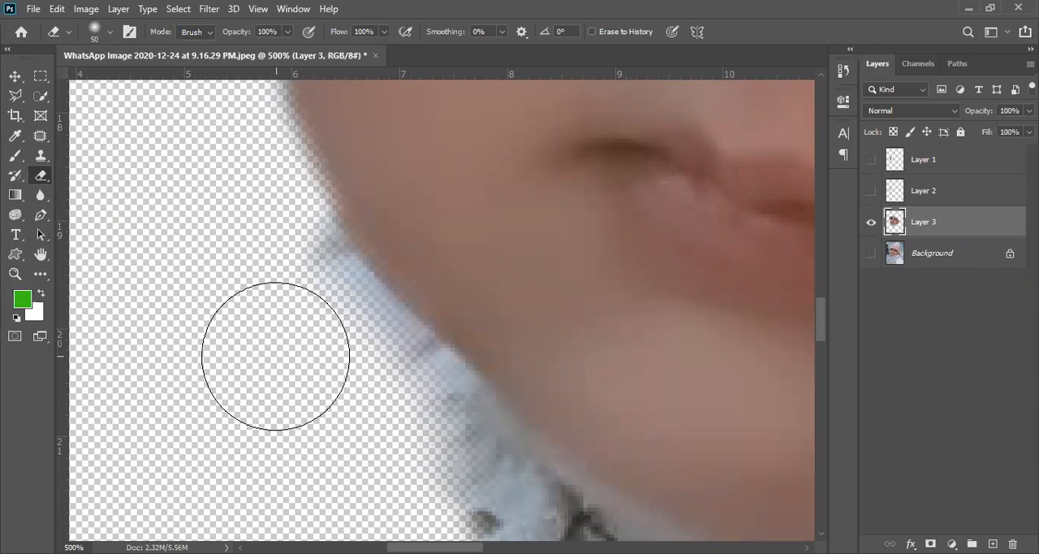
key("bracketright")
key("bracketright")
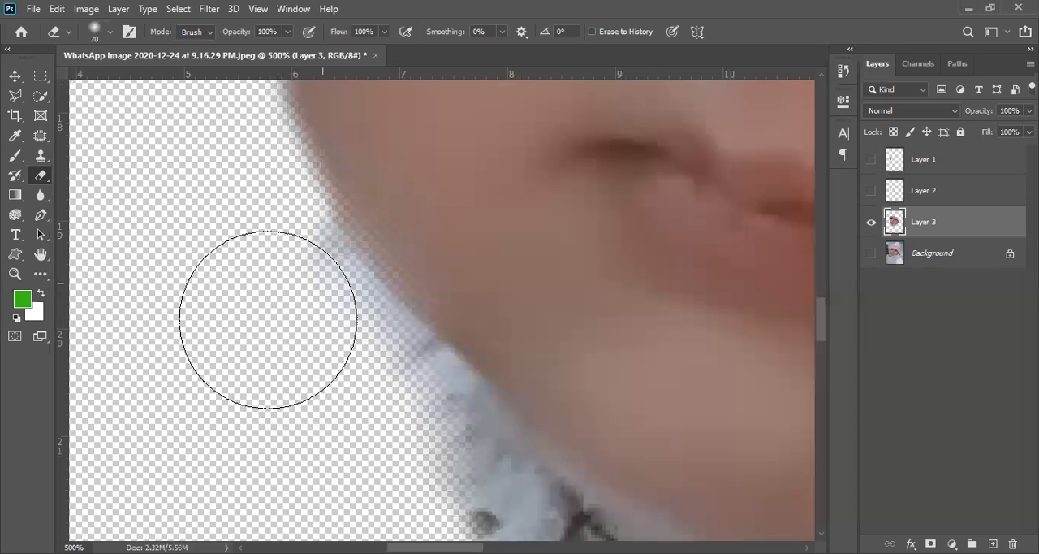
key("ctrl+z")
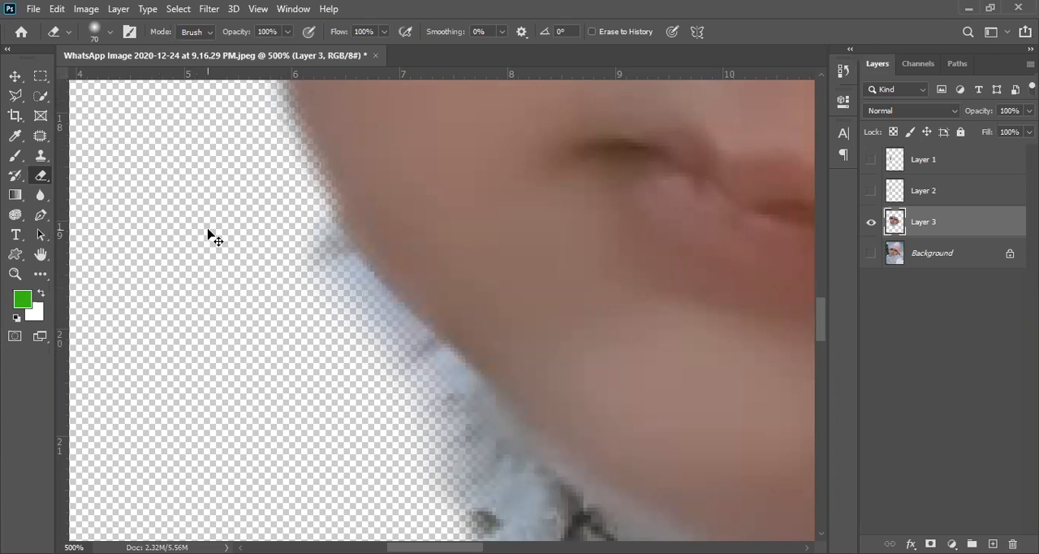
- Shrink the soft Eraser brush and erase the remaining clothing along the jawline, finishing with a 15 px brush
key("bracketleft")
key("bracketleft")
key("bracketleft")
key("bracketleft")
key("bracketleft")
mouse_move(308, 242)
left_mouse_down()
mouse_move(435, 402)
mouse_move(492, 446)
left_mouse_up()
key("bracketleft")
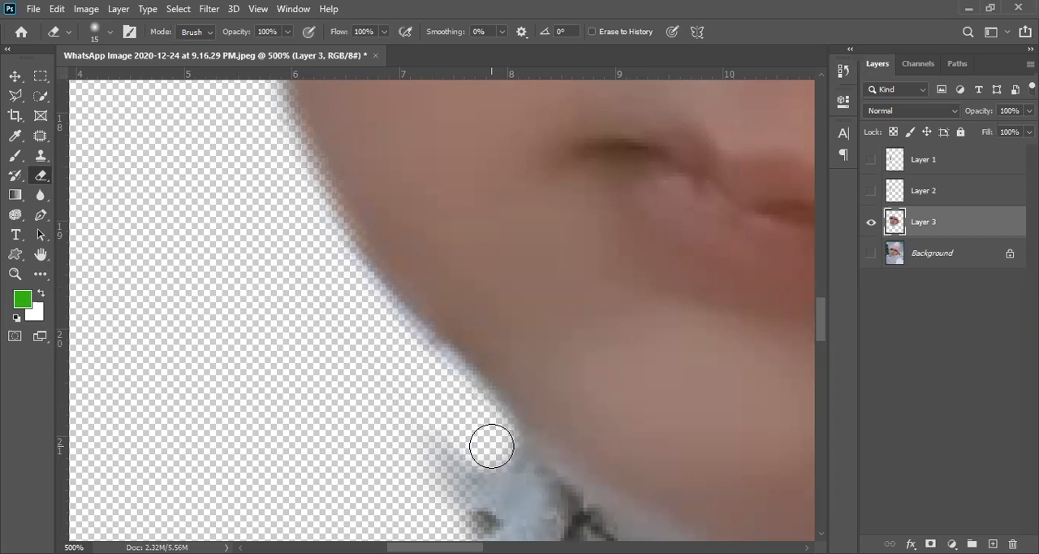
- Enlarge the soft Eraser brush to 40 px and erase along the collar's outer edge below the jaw
mouse_move(415, 420)
left_mouse_down()
mouse_move(436, 464)
mouse_move(227, 226)
left_mouse_up()
key("bracketright")
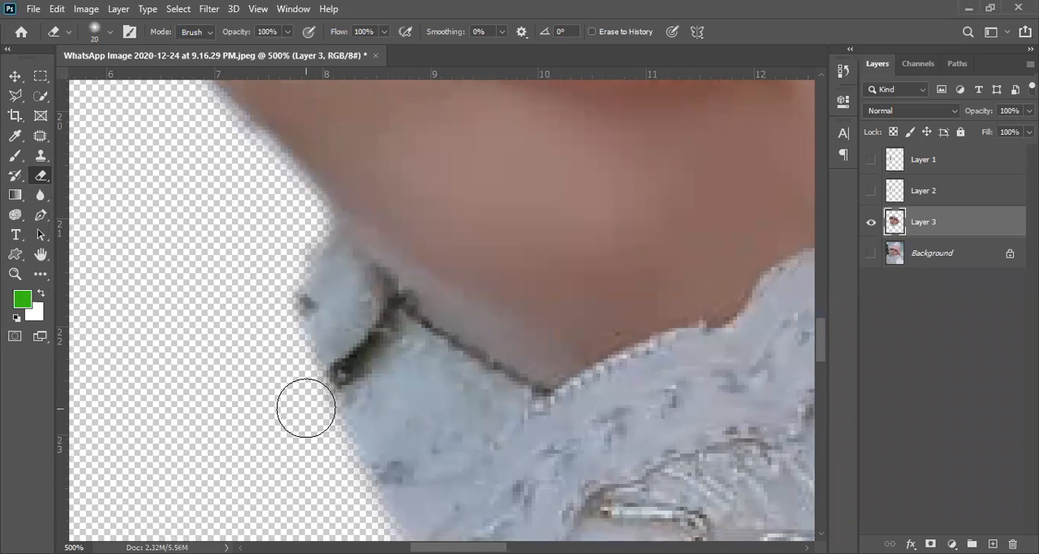
key("bracketright")
key("bracketright")
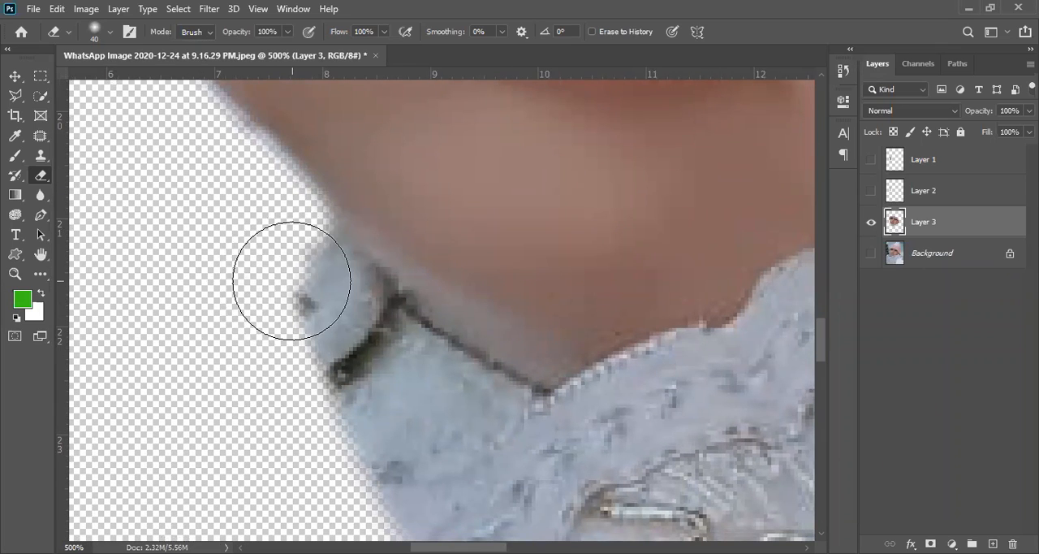
mouse_move(290, 279)
left_mouse_down()
mouse_move(323, 419)
mouse_move(328, 347)
mouse_move(426, 440)
mouse_move(409, 402)
mouse_move(518, 456)
mouse_move(392, 479)
left_mouse_up()
- Reduce the soft Eraser brush to 35 px and trim the collar's outer corner and lower edge
key("bracketleft")
key("space")
left_click_drag(389, 452, 320, 297)
left_click_drag(248, 261, 226, 250)
mouse_move(360, 309)
left_mouse_down()
mouse_move(485, 274)
mouse_move(531, 246)
left_mouse_up()
key("space")
mouse_move(411, 230)
left_mouse_down()
mouse_move(215, 474)
mouse_move(213, 487)
mouse_move(226, 463)
mouse_move(215, 492)
mouse_move(262, 428)
mouse_move(265, 400)
mouse_move(261, 410)
mouse_move(464, 448)
mouse_move(553, 414)
left_mouse_up()
key("space")
left_click_drag(317, 353, 277, 356)
left_click_drag(370, 444, 558, 366)
- Erase the clothing along the collar's lower edge and the thin strip below the earlobe with the 35 px soft brush
key("space")
left_click_drag(418, 336, 235, 325)
left_click_drag(314, 411, 507, 307)
key("space")
left_click_drag(433, 243, 225, 365)
mouse_move(310, 398)
left_mouse_down()
mouse_move(230, 444)
mouse_move(346, 404)
mouse_move(503, 371)
left_mouse_up()
key("space")
left_click_drag(483, 336, 295, 422)
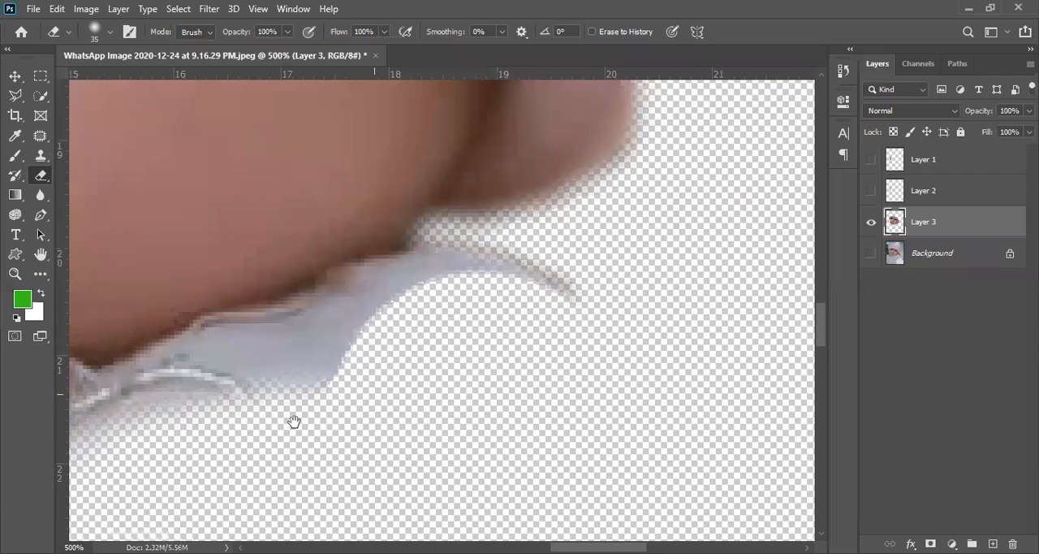
left_click_drag(464, 309, 545, 318)
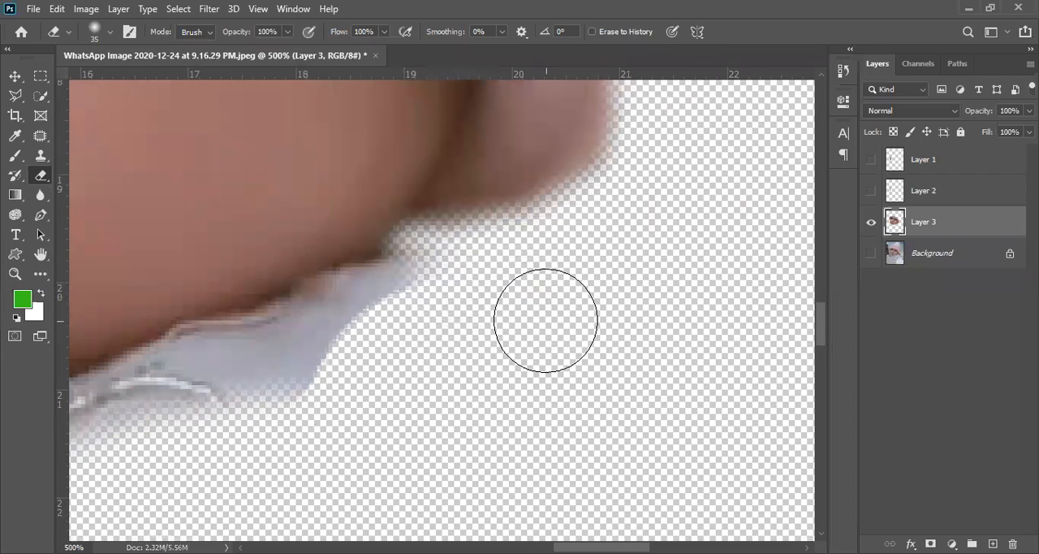
- Trim the outer end of the collar beneath the jaw with soft Eraser brushes of 15 and 25 px
key("bracketleft")
key("bracketleft")
mouse_move(423, 263)
left_mouse_down()
mouse_move(390, 305)
mouse_move(401, 283)
left_mouse_up()
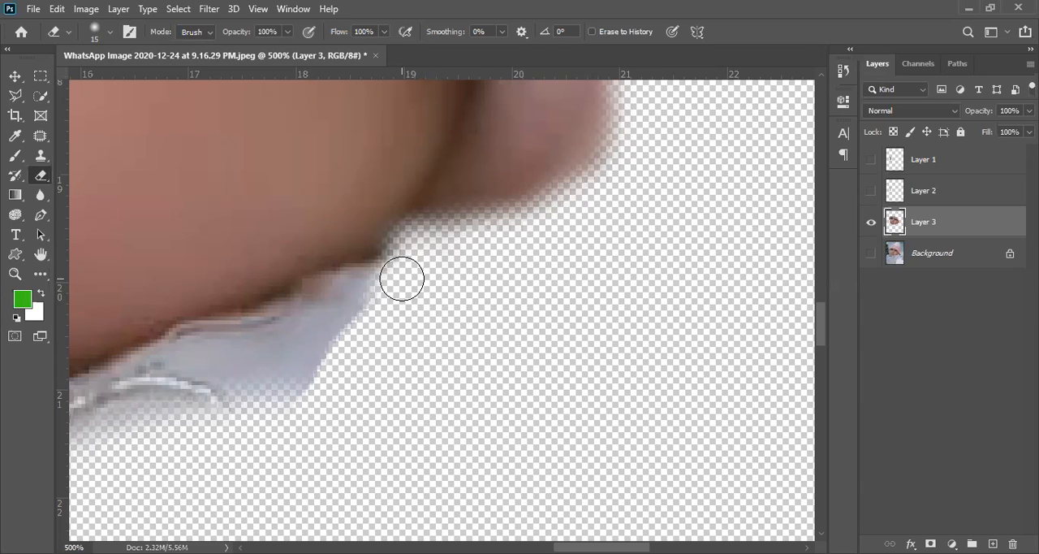
key("bracketright")
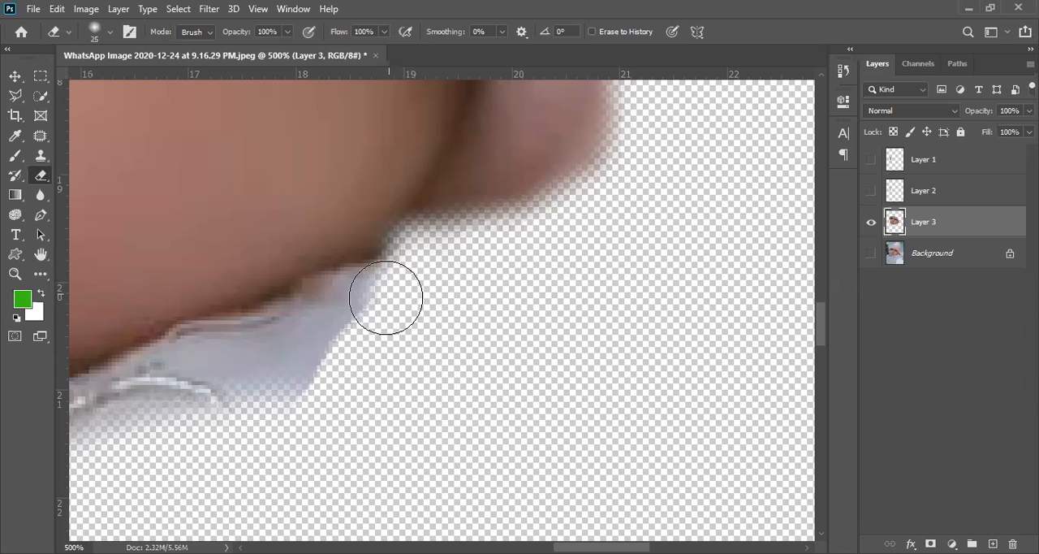
mouse_move(376, 285)
left_mouse_down()
mouse_move(325, 343)
mouse_move(404, 281)
left_mouse_up()
mouse_move(355, 336)
left_mouse_down()
mouse_move(319, 330)
mouse_move(230, 395)
mouse_move(266, 362)
mouse_move(214, 381)
left_mouse_up()
- Reduce the Eraser brush to 10 px and erase the clothing that touches the jawline
key("bracketright")
key("bracketleft")
key("bracketleft")
key("bracketleft")
mouse_move(268, 339)
left_mouse_down()
mouse_move(80, 409)
mouse_move(109, 424)
mouse_move(311, 304)
left_mouse_up()
left_click_drag(253, 336, 508, 238)
left_click_drag(394, 333, 469, 313)
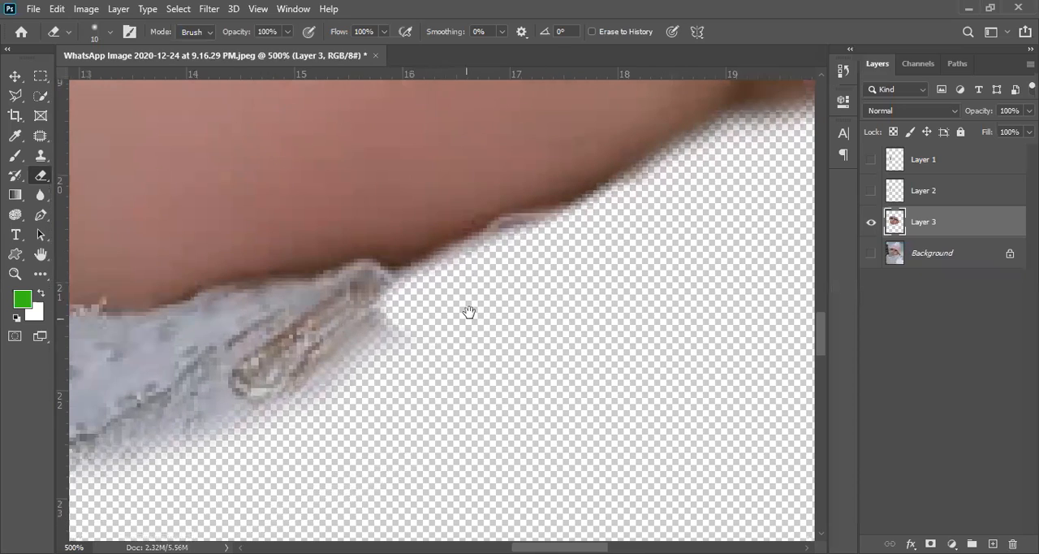
mouse_move(507, 255)
left_mouse_down()
mouse_move(539, 228)
mouse_move(534, 255)
mouse_move(436, 289)
mouse_move(336, 296)
mouse_move(367, 287)
mouse_move(362, 281)
mouse_move(254, 304)
mouse_move(200, 319)
mouse_move(115, 371)
mouse_move(312, 336)
mouse_move(132, 426)
mouse_move(345, 373)
left_mouse_up()
- Enlarge the soft Eraser brush to 20 px and clear the leftover clothing traces below the jaw
key("]")
key("]")
key("]")
key("]")
key("]")
key("]")
key("]")
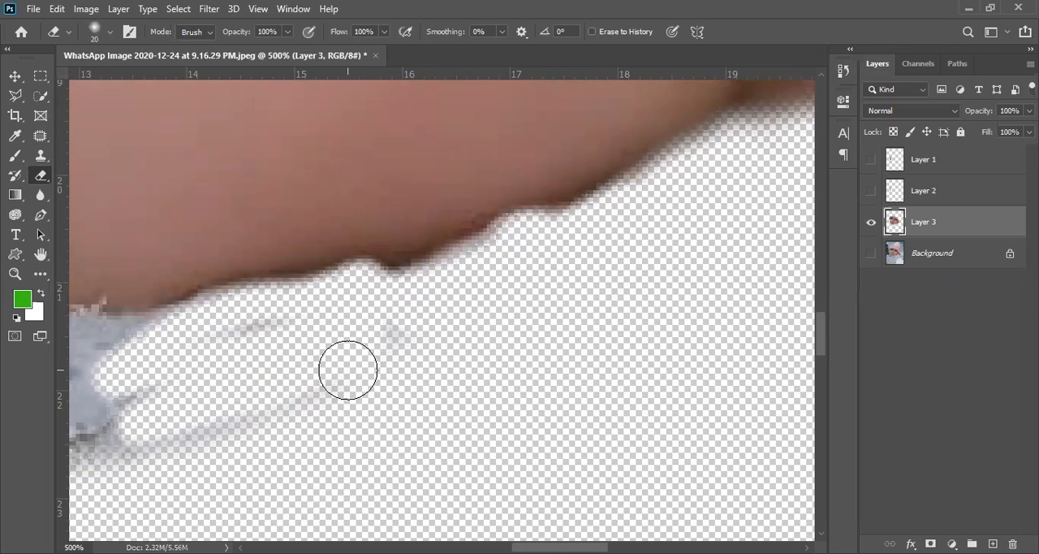
mouse_move(385, 341)
left_mouse_down()
mouse_move(366, 371)
mouse_move(69, 487)
left_mouse_up()
- Shrink the Eraser brush and erase the embroidered collar close along the underside of the chin
key("space")
left_click_drag(260, 383, 531, 324)
key("bracketleft")
key("bracketleft")
key("bracketleft")
key("bracketleft")
key("bracketleft")
key("bracketleft")
mouse_move(402, 287)
left_mouse_down()
mouse_move(303, 316)
mouse_move(259, 358)
mouse_move(197, 389)
mouse_move(98, 416)
left_mouse_up()
- Enlarge the soft Eraser brush to 30 px and erase all remaining clothing below and beside the chin
key("bracketright")
key("bracketright")
key("bracketright")
left_click_drag(341, 352, 199, 442)
key("space")
left_click_drag(281, 390, 430, 262)
left_click_drag(272, 320, 476, 357)
mouse_move(182, 226)
left_mouse_down()
mouse_move(382, 337)
mouse_move(428, 348)
left_mouse_up()
scroll(407, 333, "down", 7)
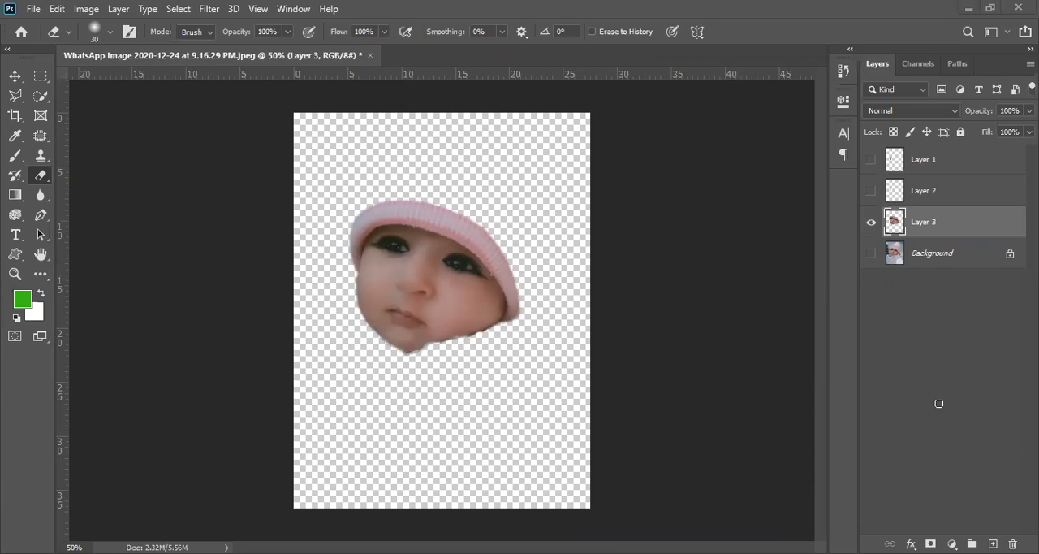
left_click(962, 261)
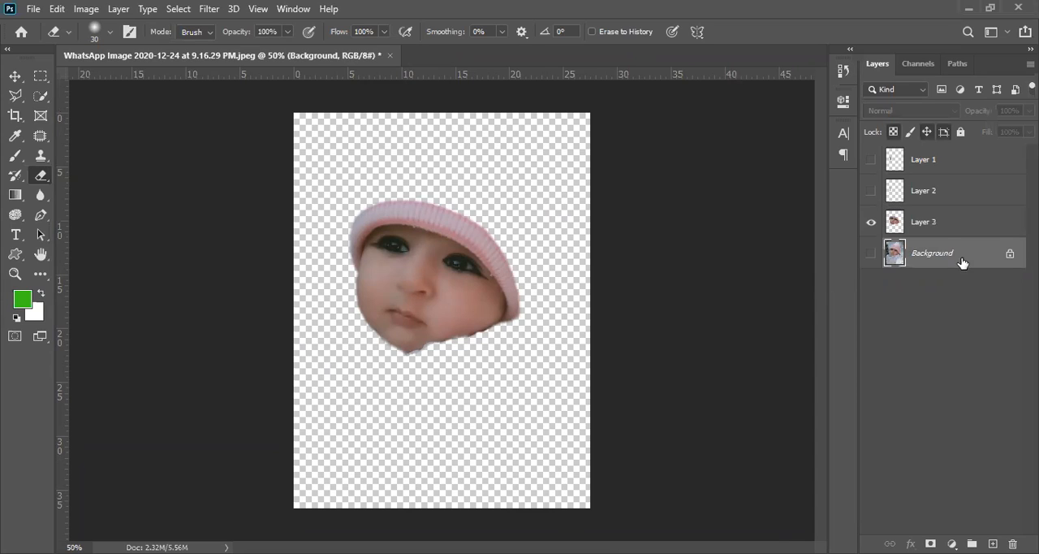
left_click(954, 226)
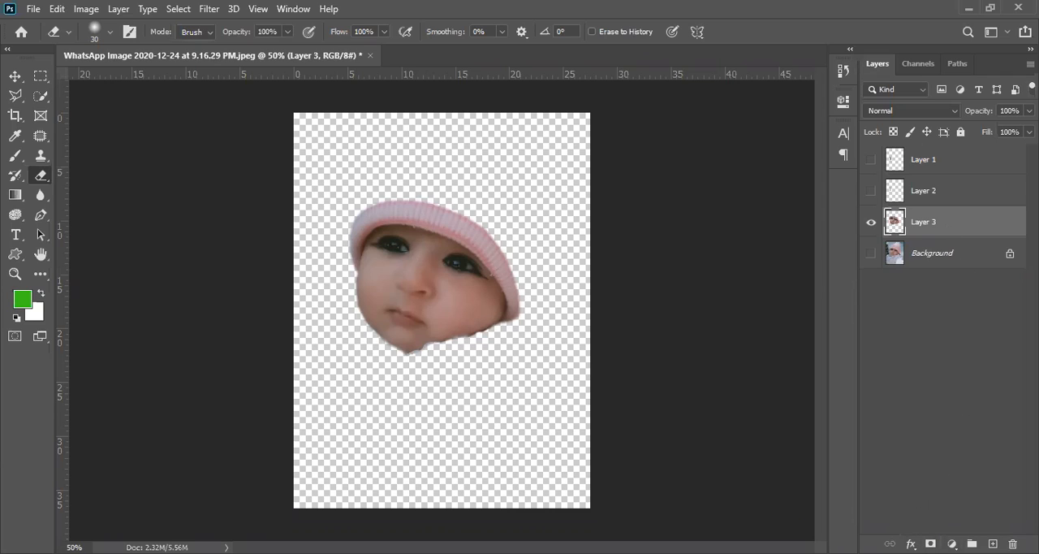
left_click(911, 543)
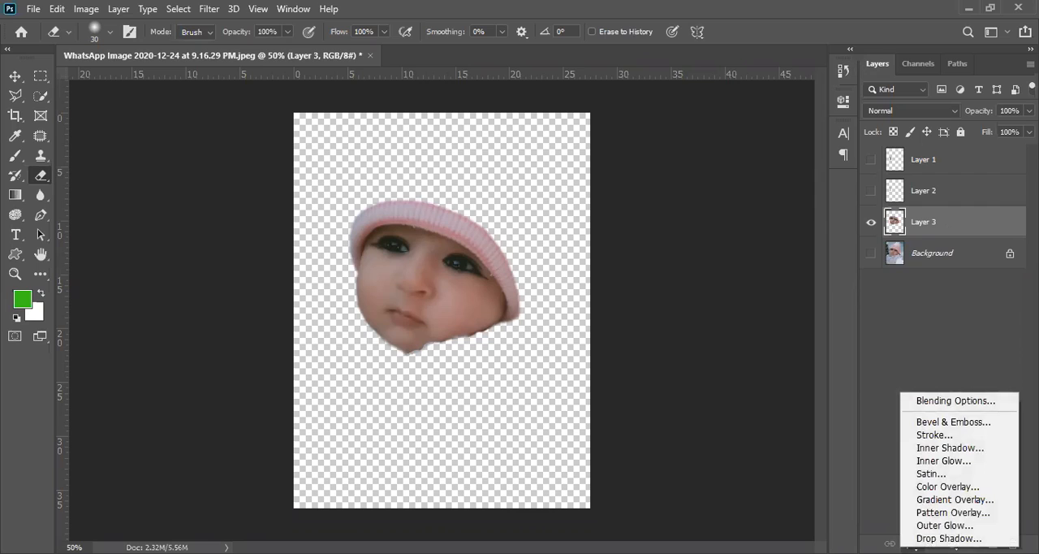
left_click(911, 543)
left_click(911, 543)
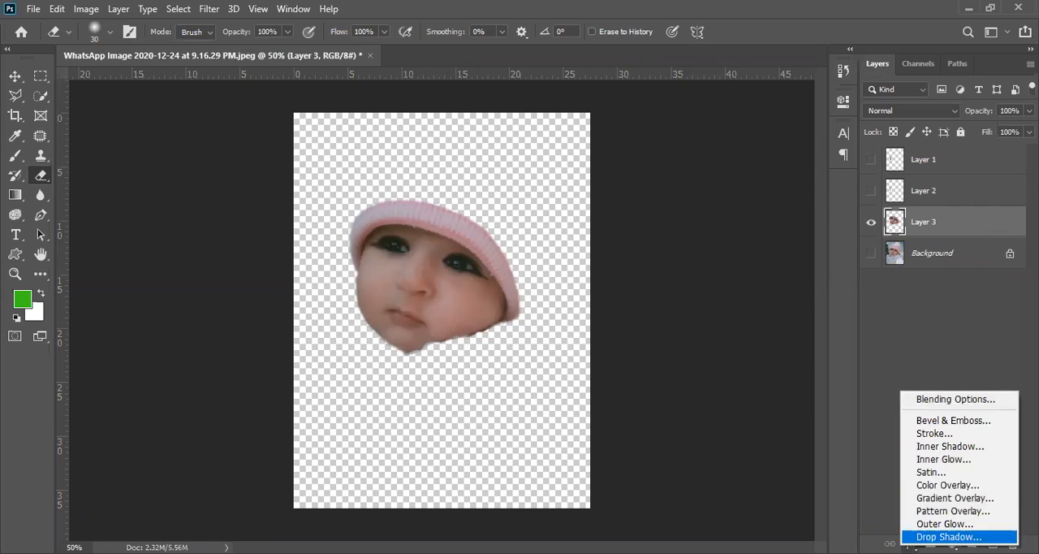
left_click(911, 548)
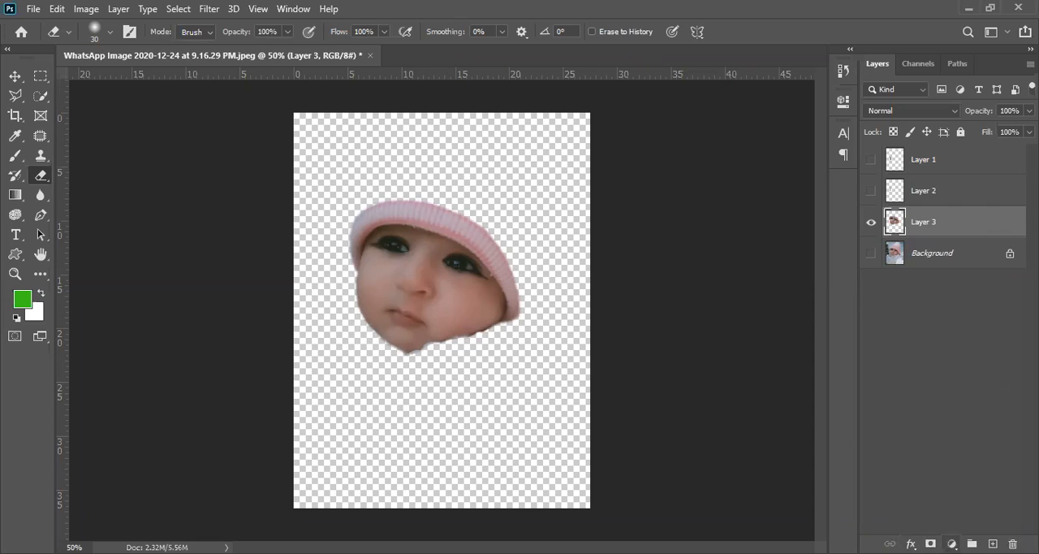
- Add a Black & White adjustment layer above Layer 3 and make the Background layer visible
left_click(951, 543)
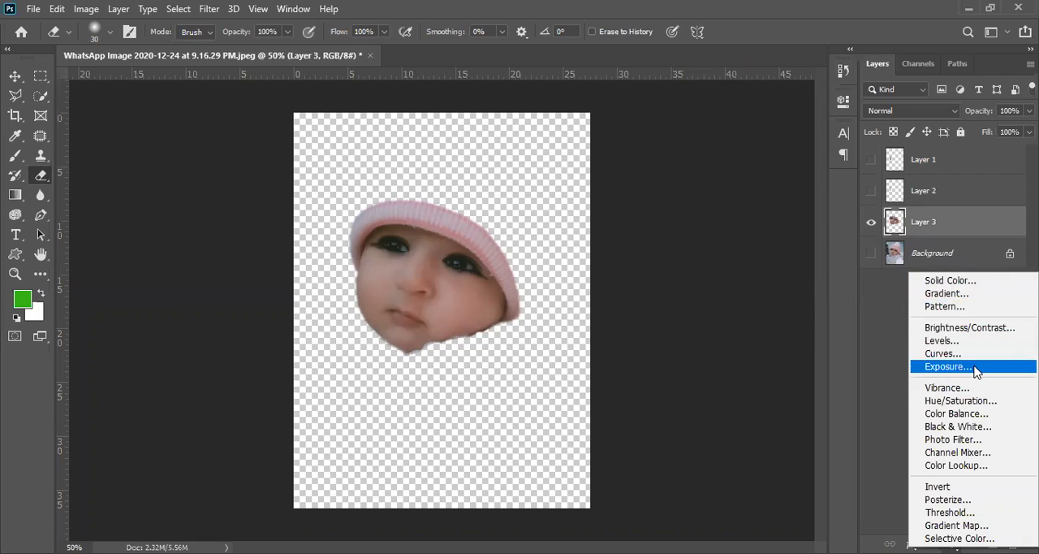
left_click(969, 428)
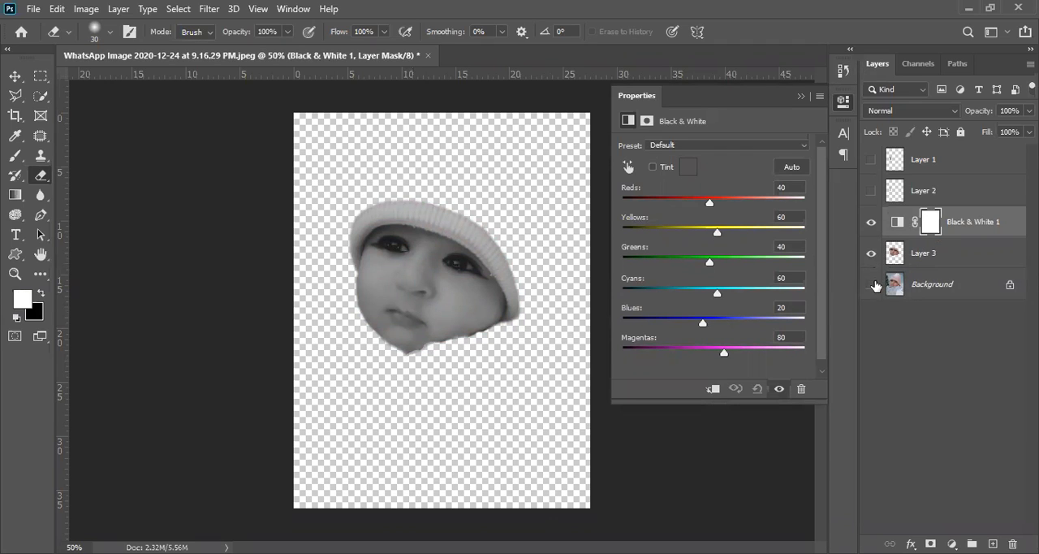
left_click(872, 284)
left_click(872, 285)
left_click(872, 284)
left_click(872, 285)
left_click(872, 284)
left_click(872, 284)
left_click(871, 255)
left_click(872, 253)
left_click(871, 285)
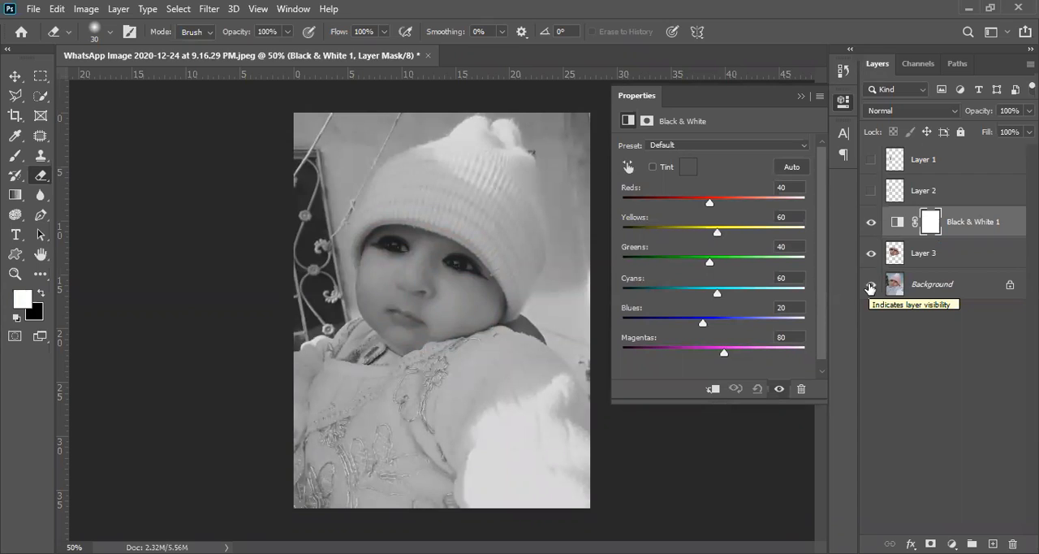
- Clip the Black & White adjustment layer to Layer 3 with a clipping mask
right_click(906, 228)
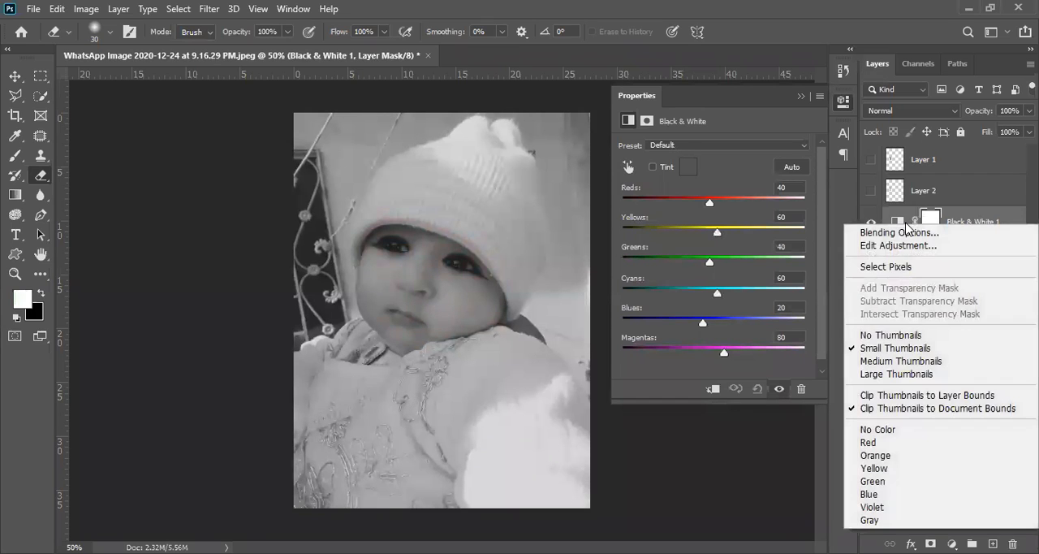
left_click(961, 216)
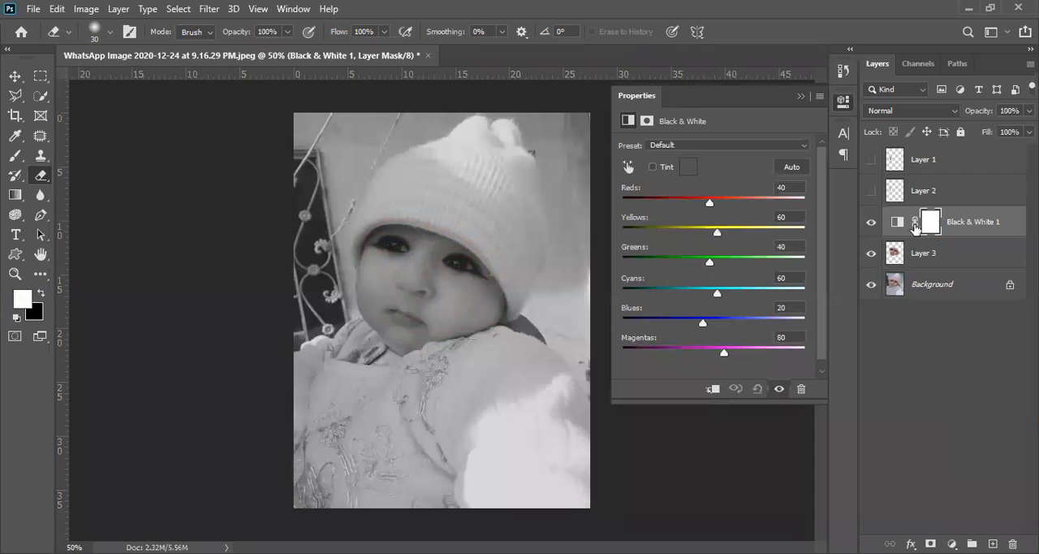
right_click(978, 217)
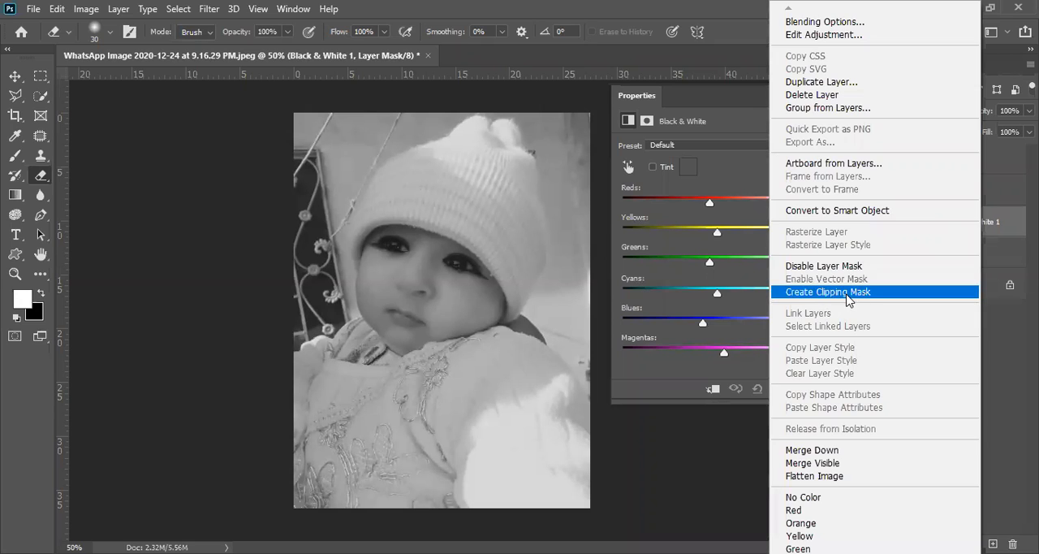
left_click(847, 300)
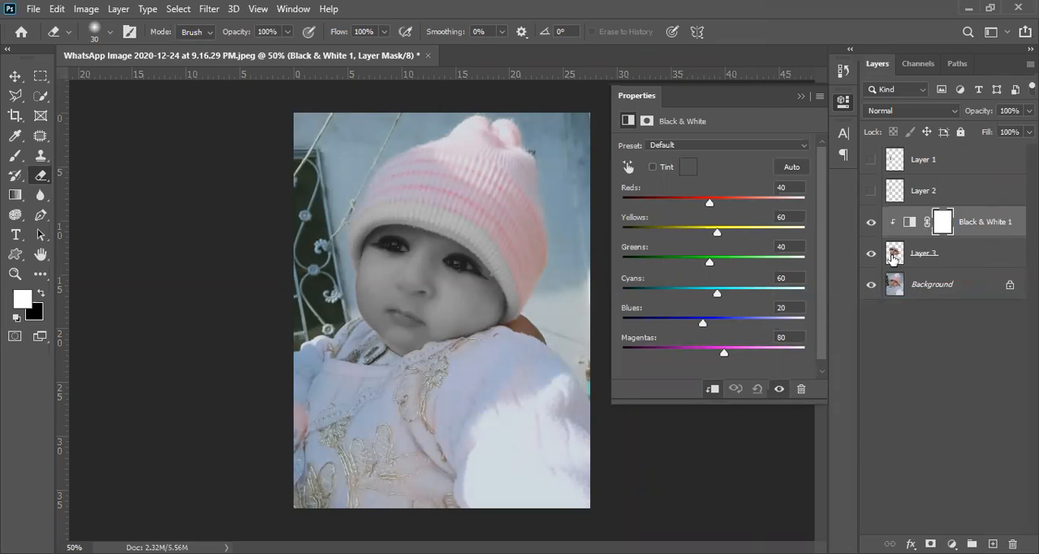
- Try erasing a spot of the cheek on Layer 3 with a 90 px soft Eraser brush
left_click(893, 255)
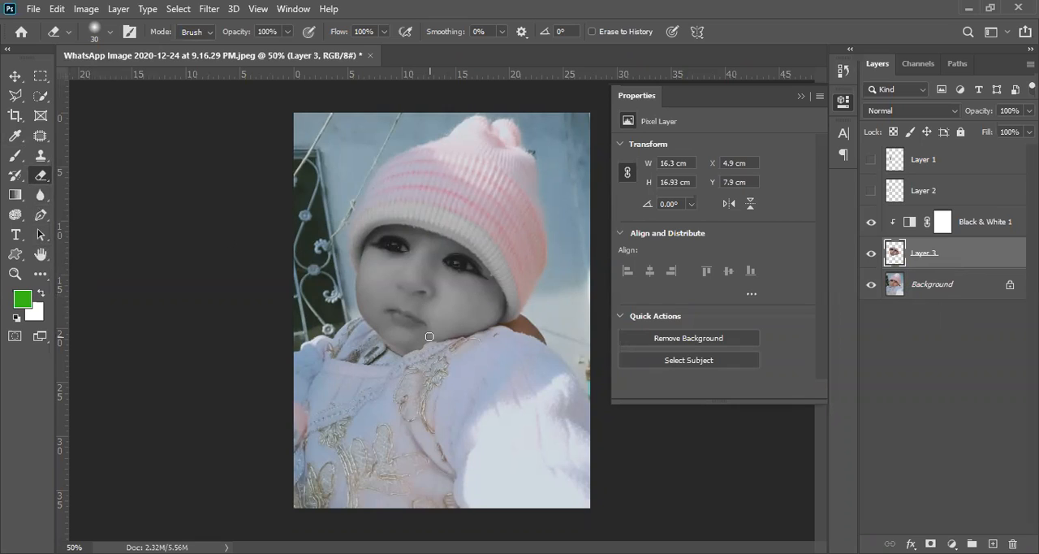
key("bracketright")
key("bracketright")
key("bracketright")
key("bracketright")
key("bracketright")
key("bracketright")
key("bracketright")
key("bracketright")
key("bracketright")
key("bracketright")
key("bracketright")
left_click(963, 284)
left_click(966, 255)
key("bracketleft")
key("bracketleft")
key("bracketleft")
scroll(459, 313, "up", 3)
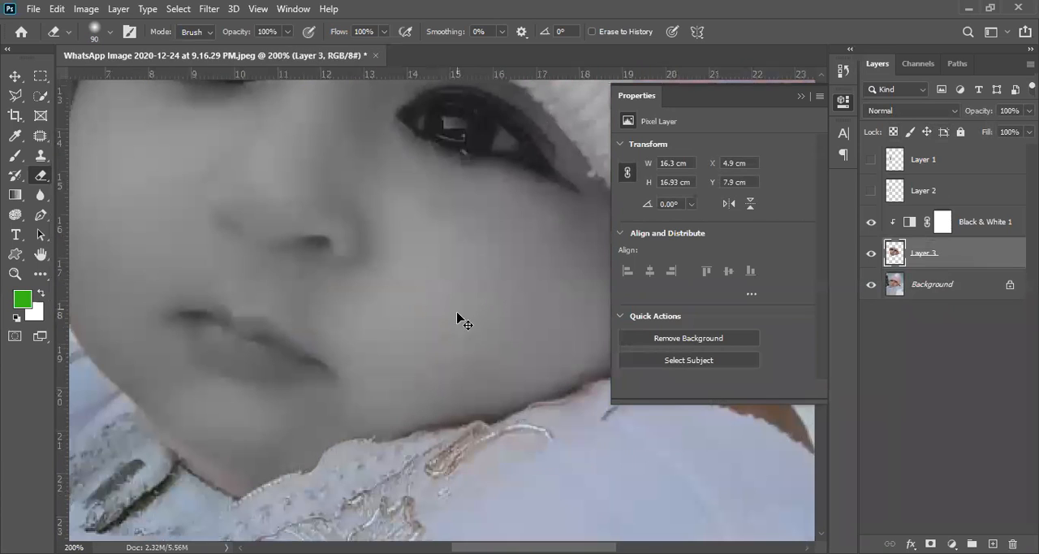
mouse_move(482, 308)
left_mouse_down()
mouse_move(430, 327)
mouse_move(410, 321)
left_mouse_up()
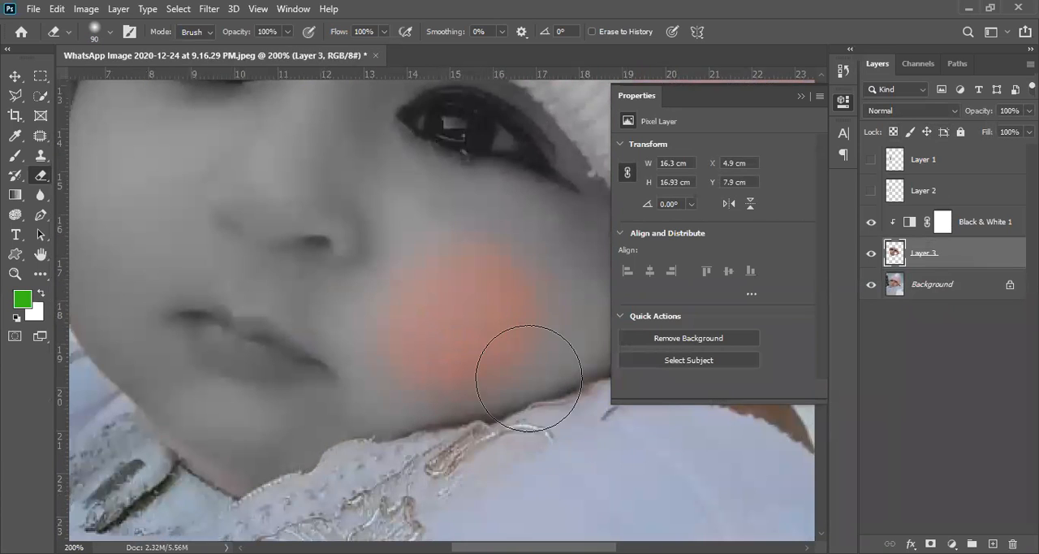
- Toggle the Black & White adjustment off and on to compare the face in colour and in grey
left_click(939, 290)
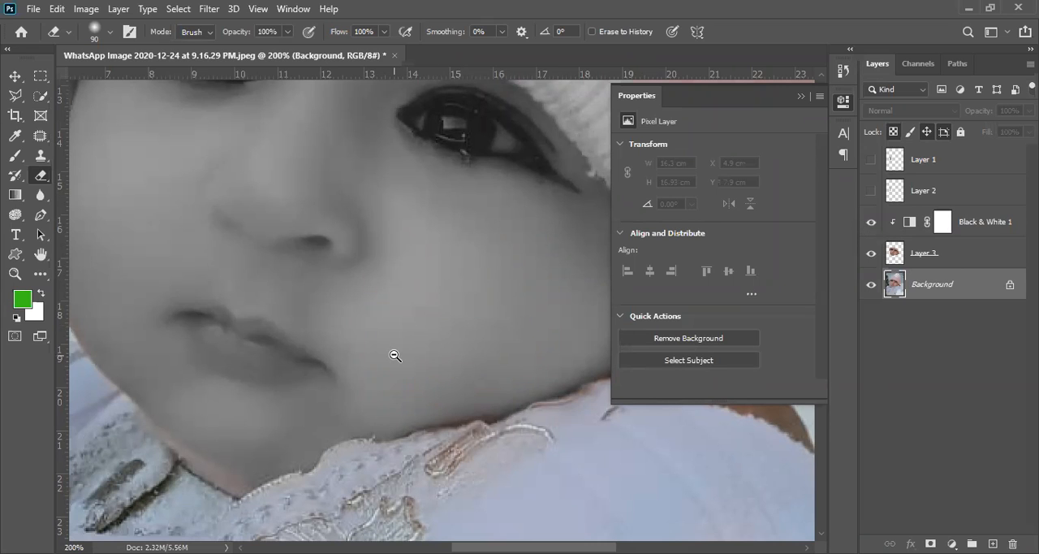
scroll(395, 352, "down", 3)
left_click(872, 223)
left_click(871, 223)
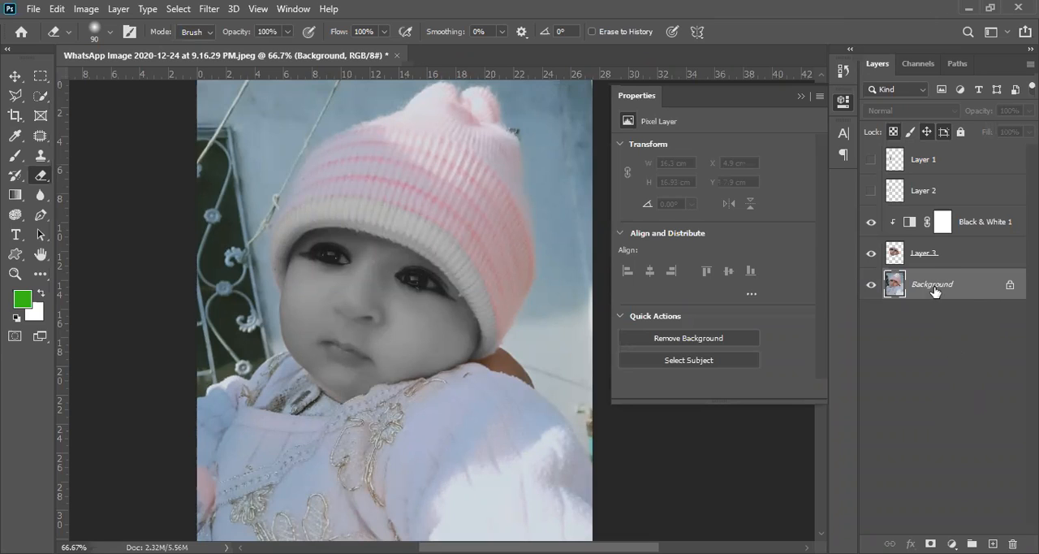
left_click(978, 225)
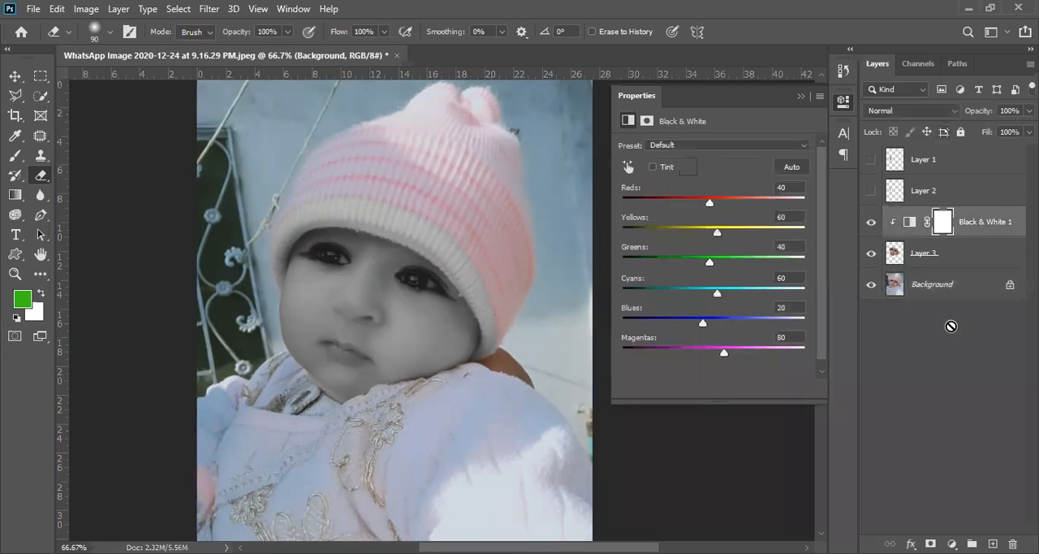
- Add a light orange Solid Color fill layer directly above Layer 3
left_click(964, 250)
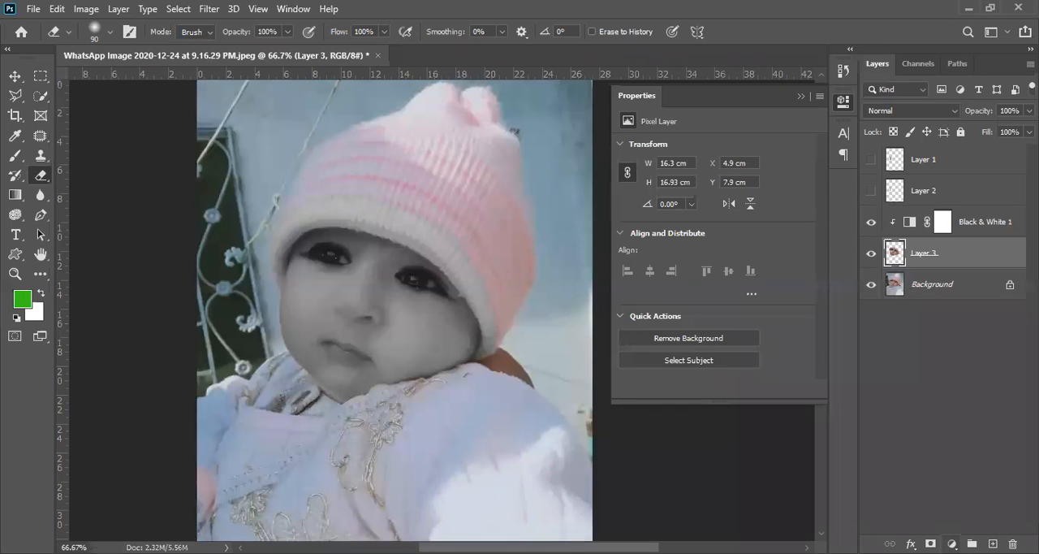
left_click(952, 544)
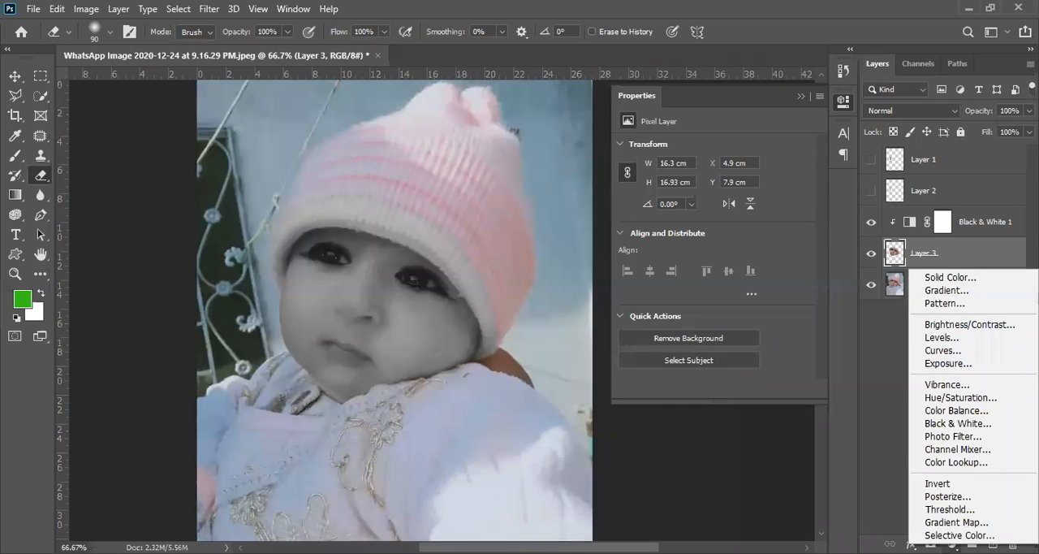
left_click(980, 277)
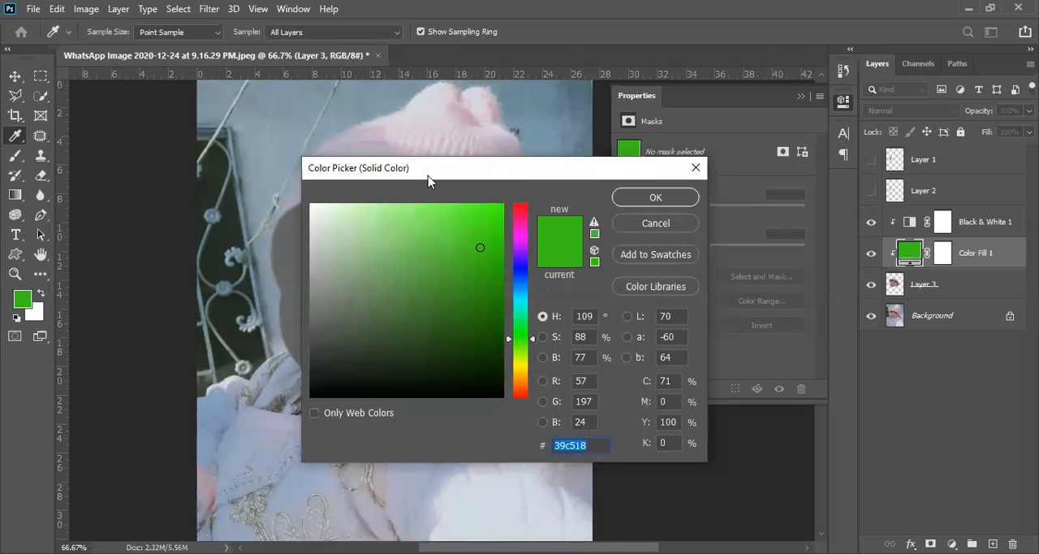
left_click_drag(428, 180, 379, 395)
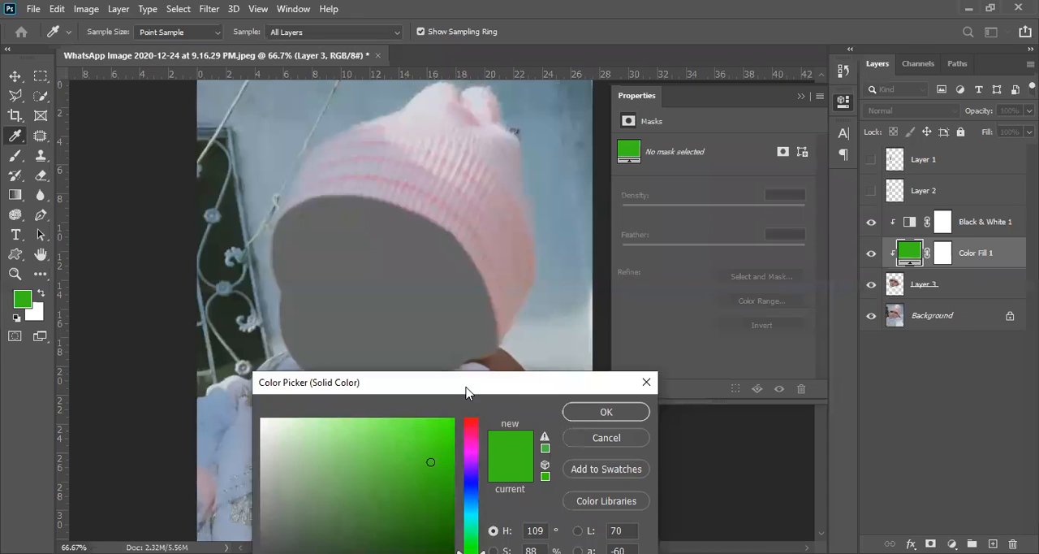
left_click_drag(467, 392, 497, 248)
left_click(497, 449)
left_click(499, 447)
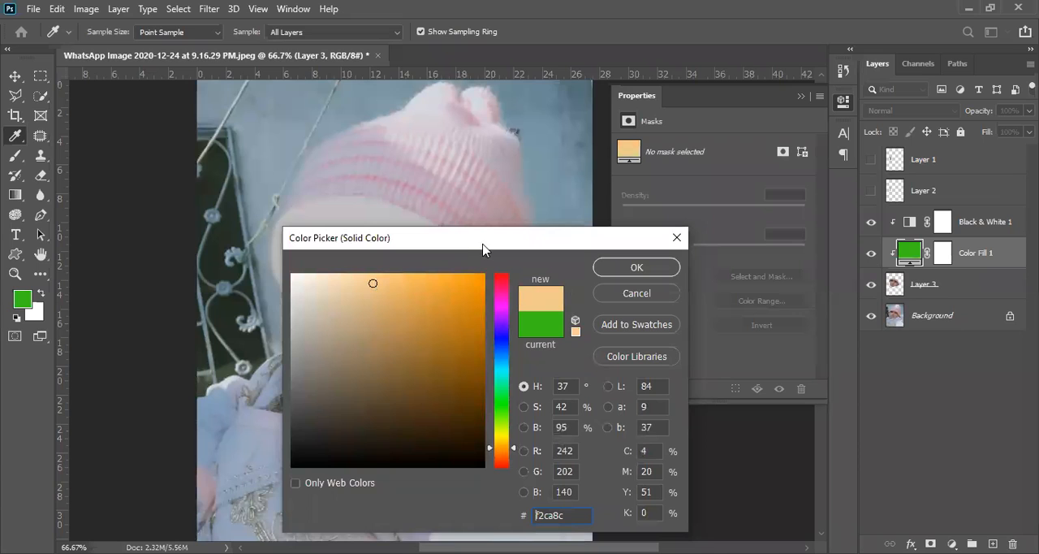
left_click(499, 450)
left_click_drag(443, 241, 307, 332)
left_click(507, 361)
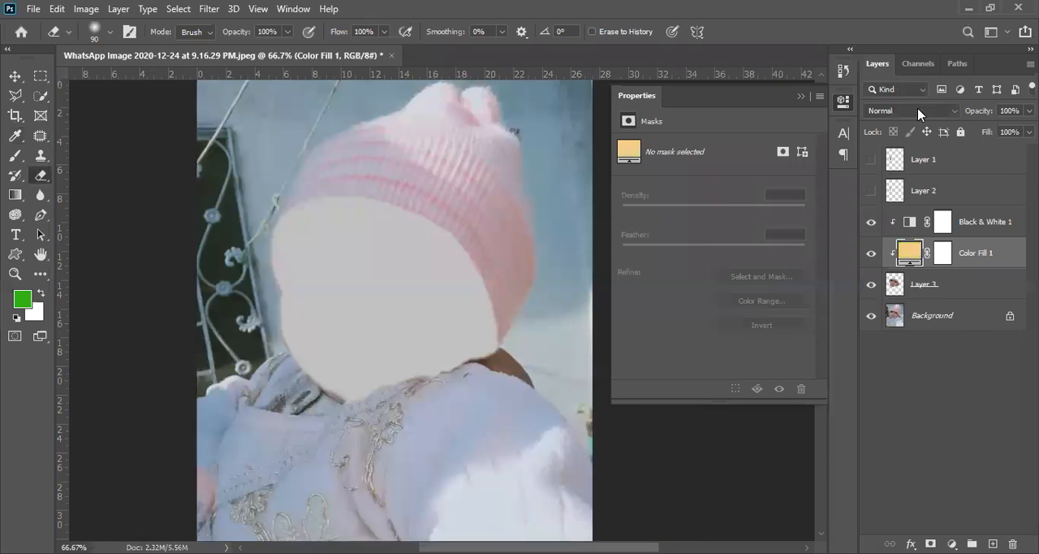
- Move the solid color fill layer above the Black & White adjustment layer
left_click(926, 115)
left_click(930, 113)
left_click_drag(966, 259, 955, 217)
left_click(926, 110)
left_click(926, 110)
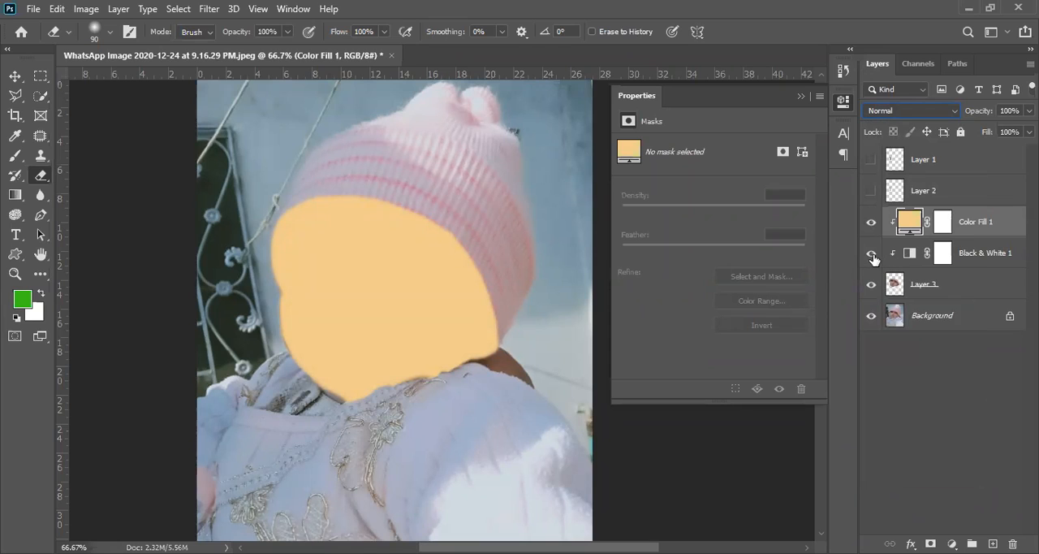
left_click_drag(981, 226, 969, 267)
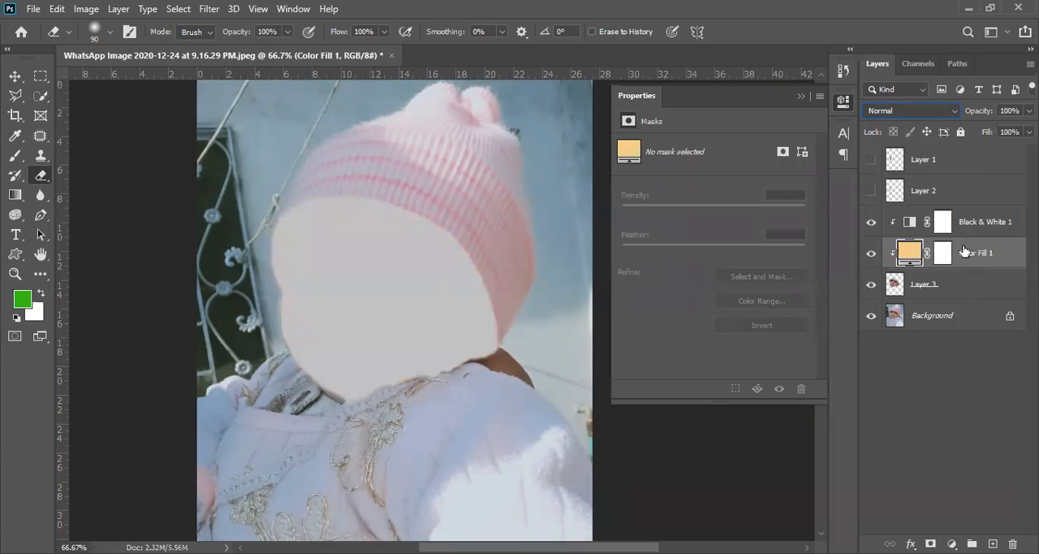
left_click_drag(967, 256, 960, 216)
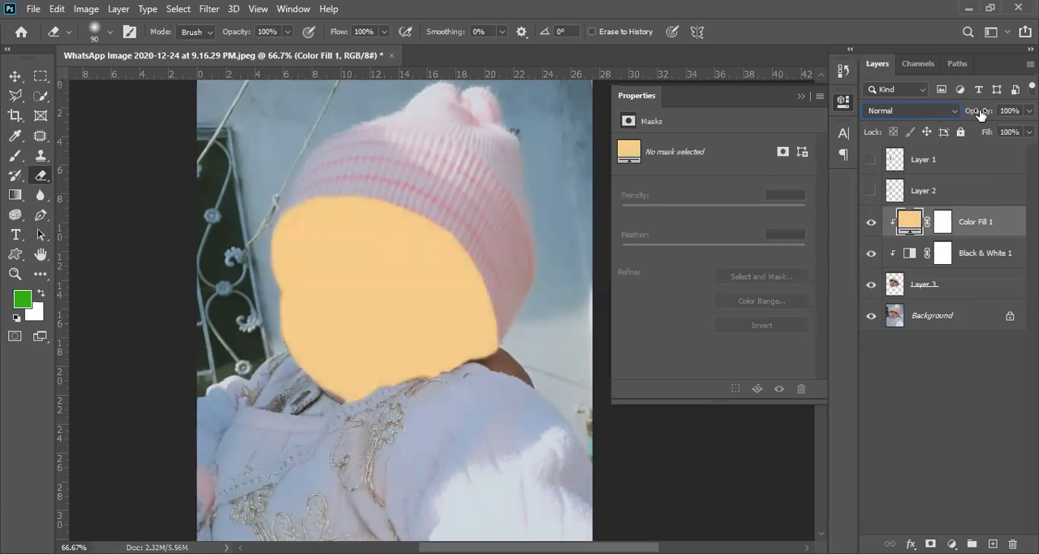
- Set the blend mode of the Color Fill 1 layer to Overlay
left_click(932, 115)
left_click(933, 115)
left_click(924, 114)
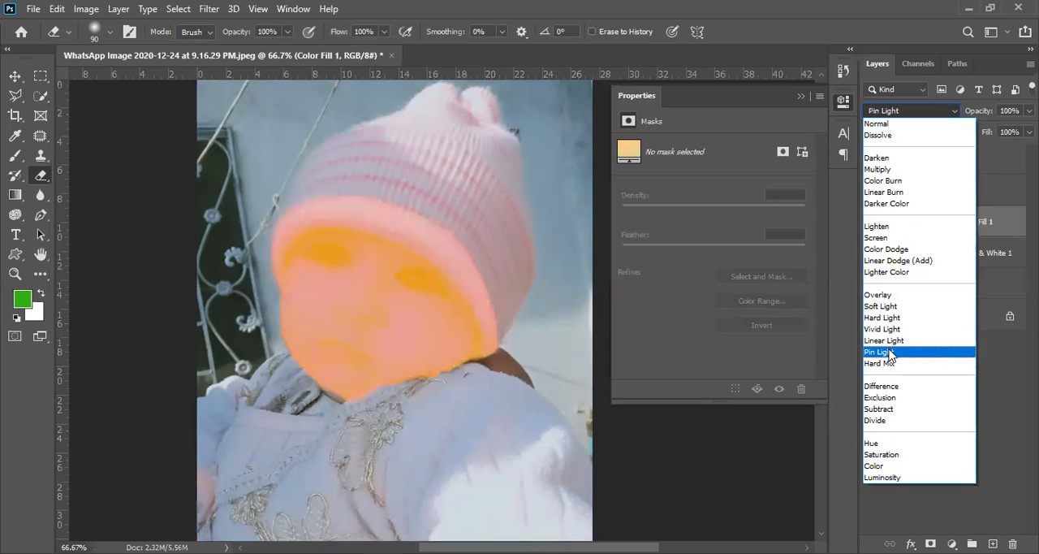
left_click(891, 296)
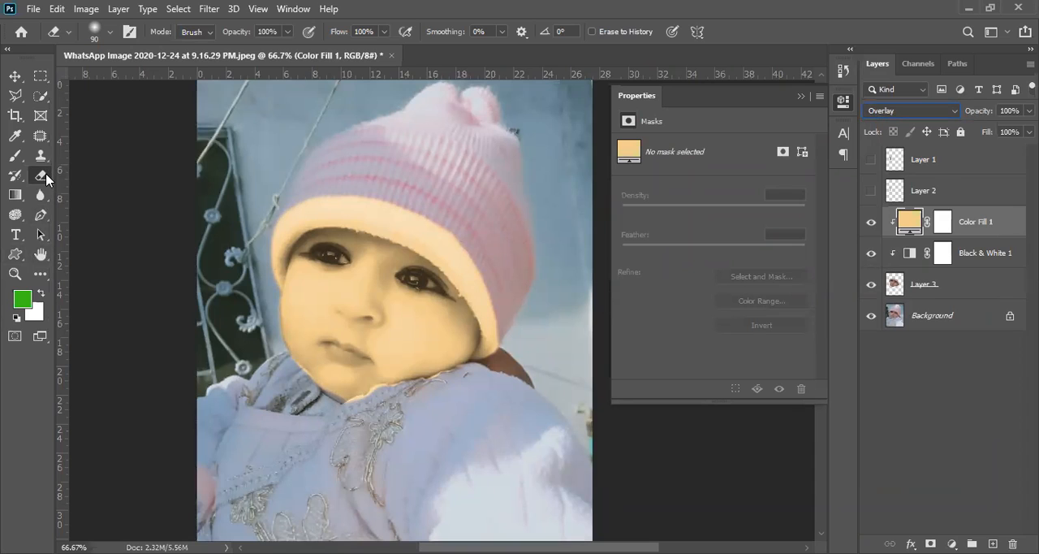
- Erase on the Color Fill 1 layer mask along the whole brim of the hat to remove the orange tint there
left_click(943, 225)
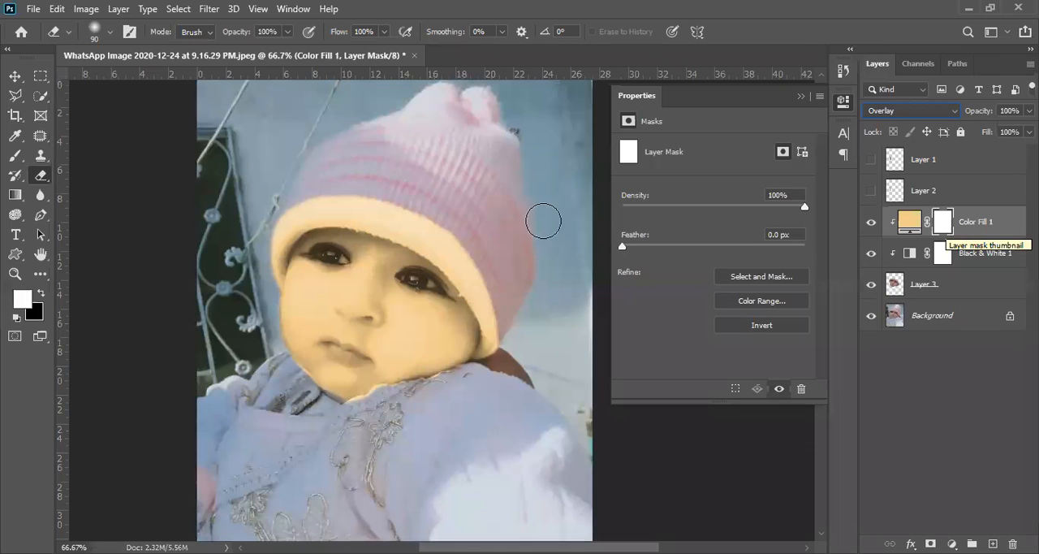
left_click_drag(399, 203, 468, 241)
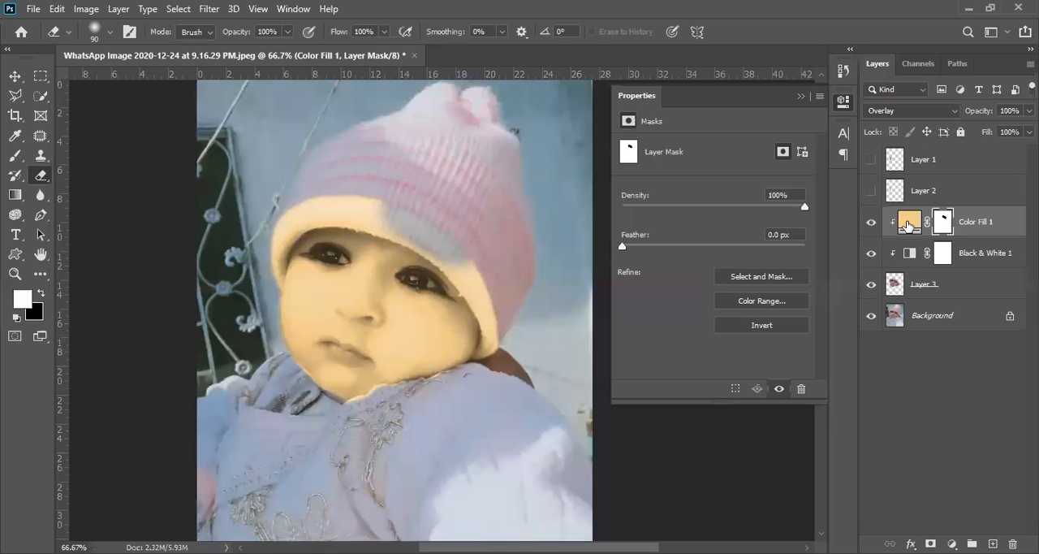
left_click(909, 223)
left_click(897, 156)
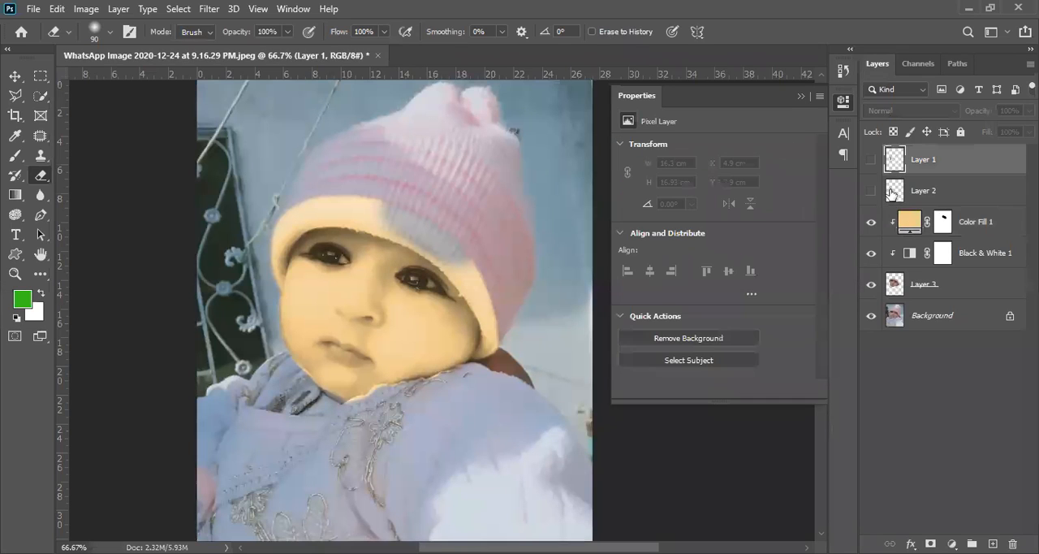
left_click(894, 190)
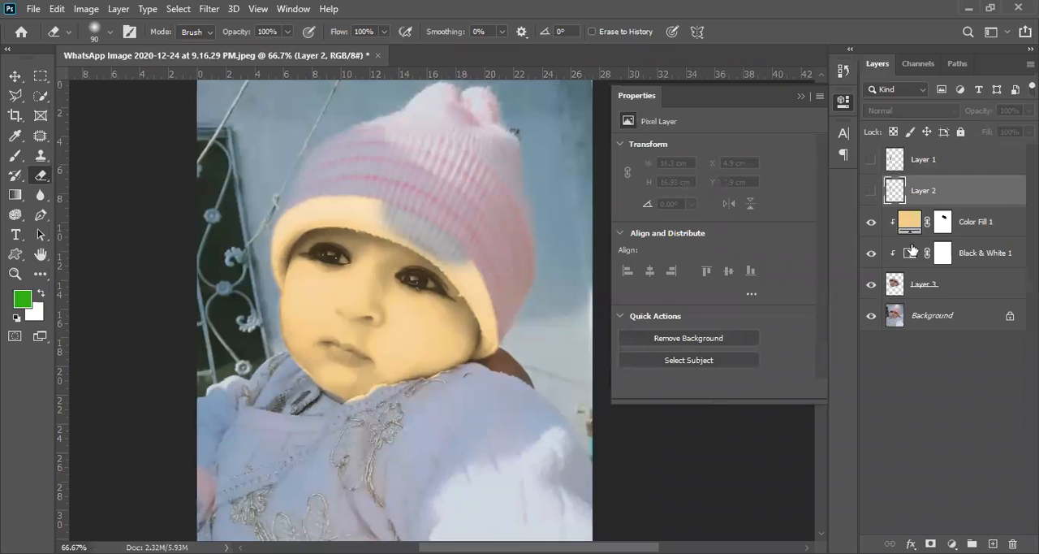
left_click(971, 232)
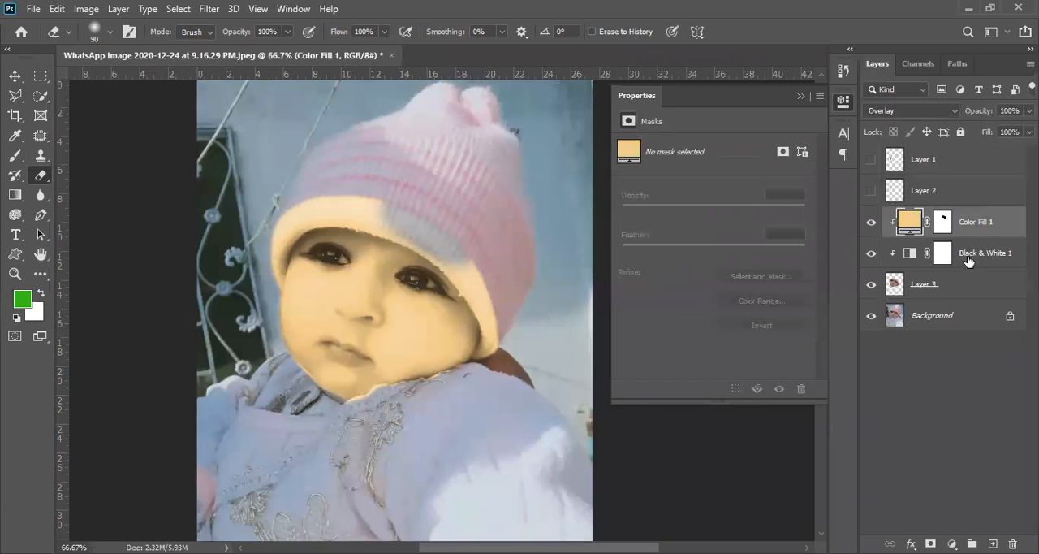
left_click(968, 260)
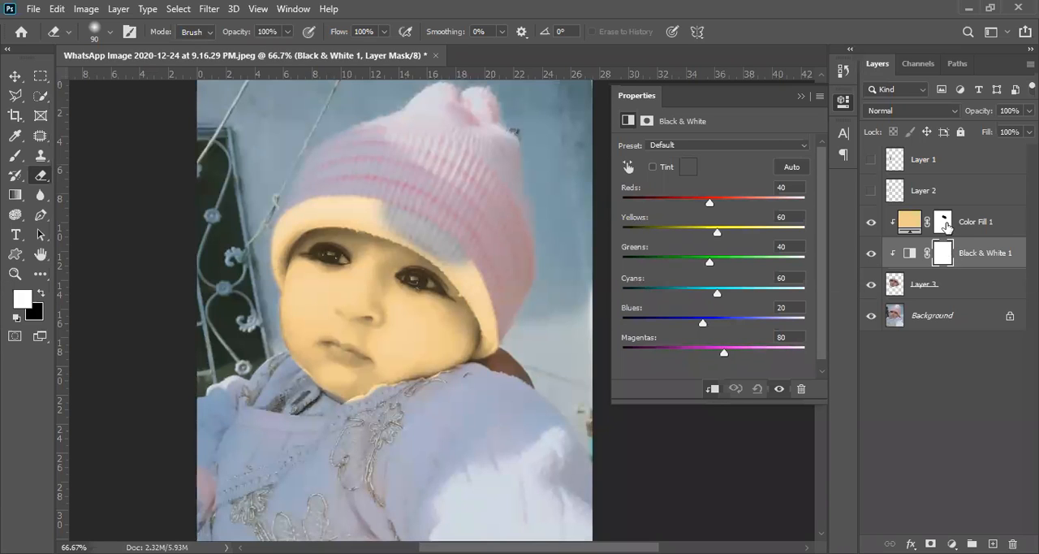
left_click(947, 227)
left_click(943, 255)
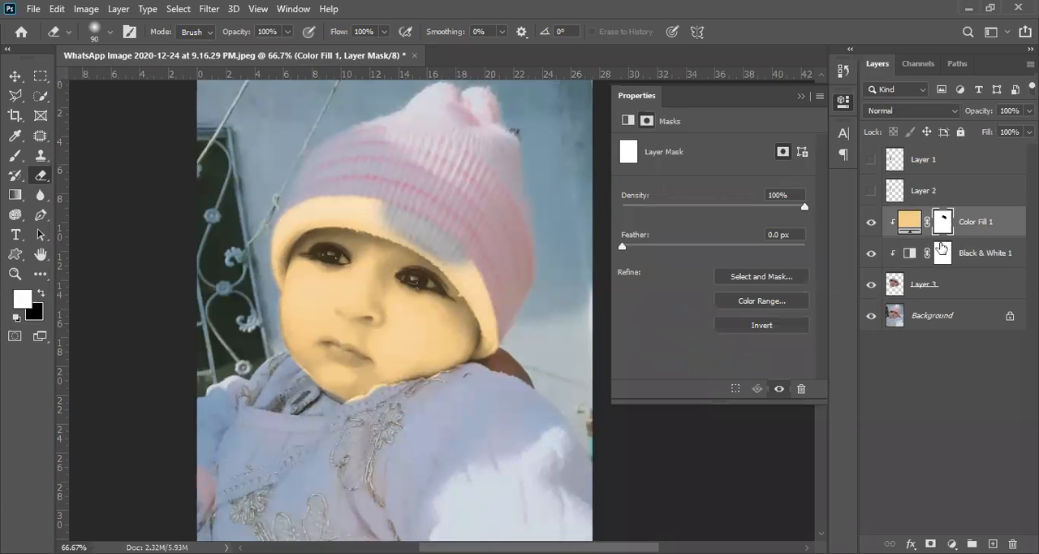
left_click(945, 224)
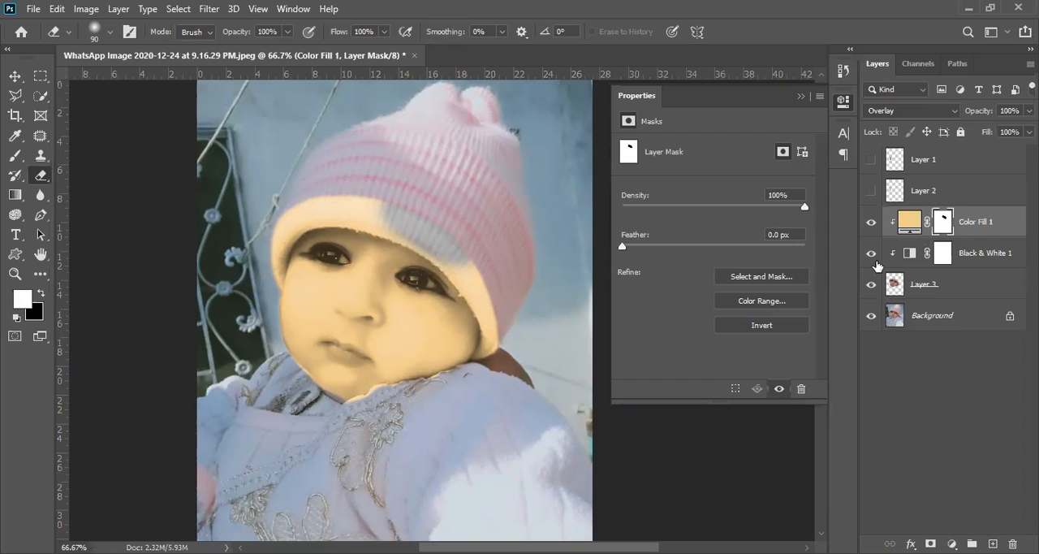
mouse_move(392, 248)
left_mouse_down()
mouse_move(382, 202)
mouse_move(393, 214)
mouse_move(314, 202)
mouse_move(256, 242)
mouse_move(255, 267)
left_mouse_up()
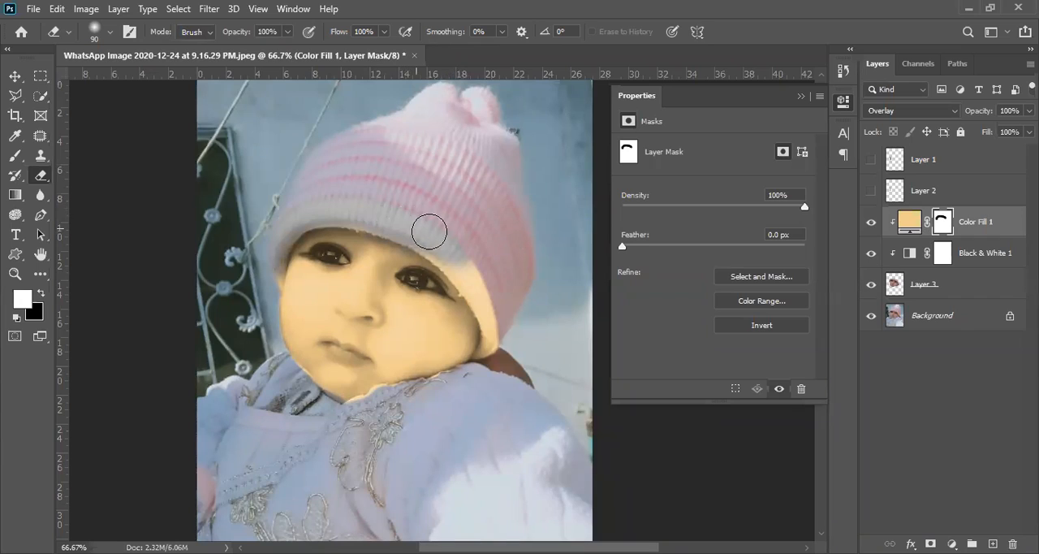
mouse_move(453, 250)
left_mouse_down()
mouse_move(497, 300)
mouse_move(500, 355)
left_mouse_up()
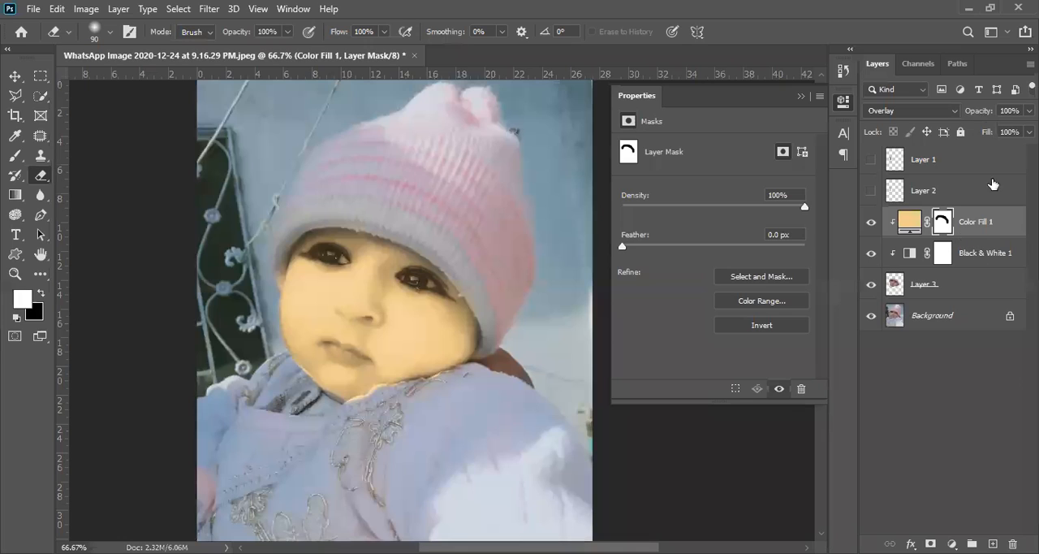
- Lower the opacity of the Color Fill 1 layer to 38%
left_click(986, 114)
left_click_drag(980, 114, 950, 129)
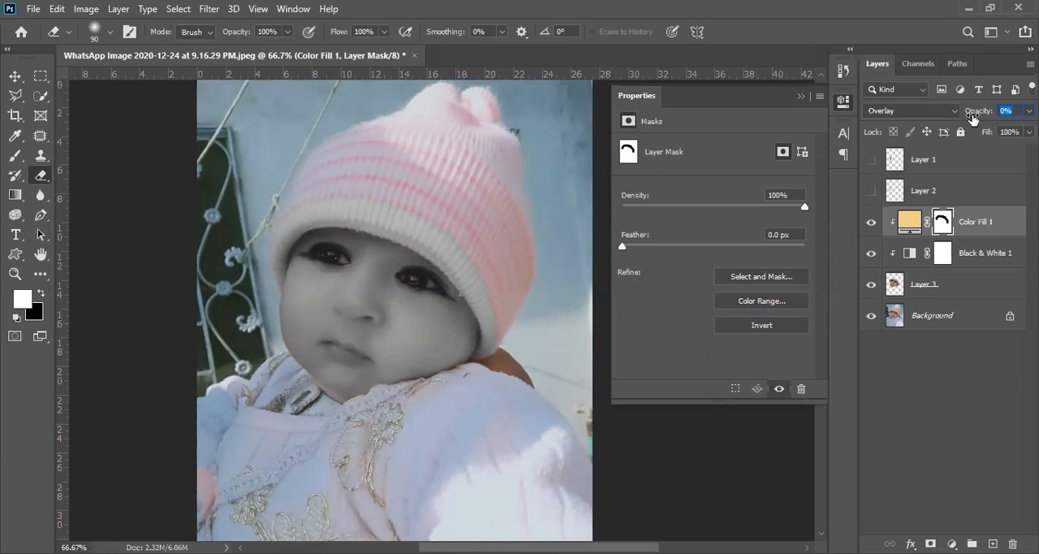
mouse_move(977, 118)
left_mouse_down()
mouse_move(997, 120)
mouse_move(989, 118)
left_mouse_up()
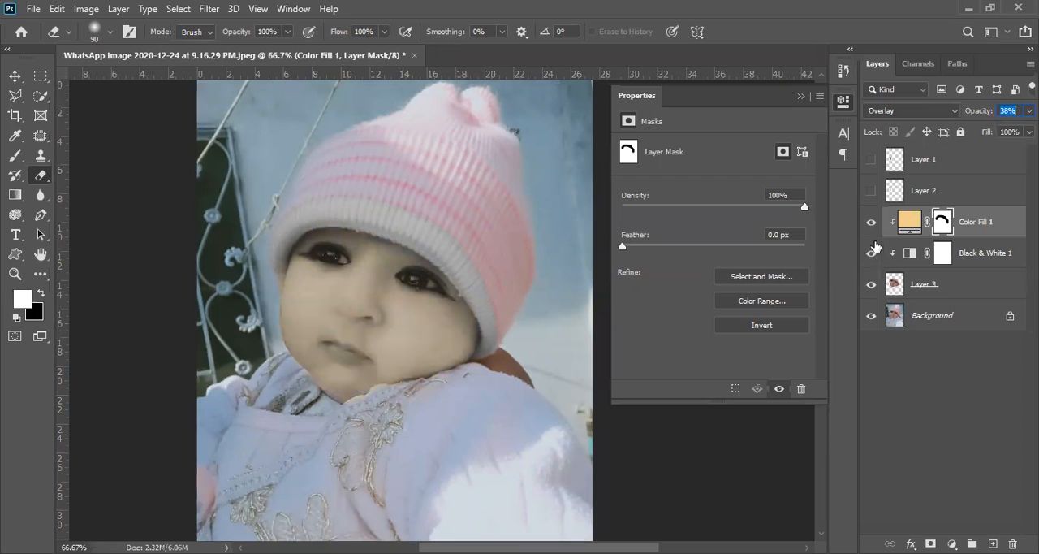
- Toggle the visibility of Layer 3 repeatedly to compare the original face with the recoloured one
left_click(873, 285)
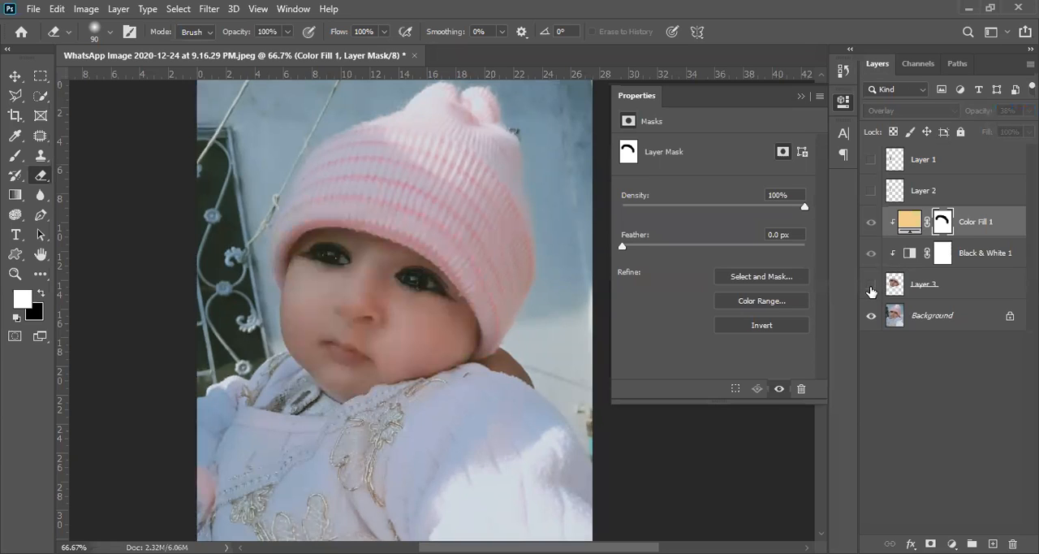
left_click(871, 285)
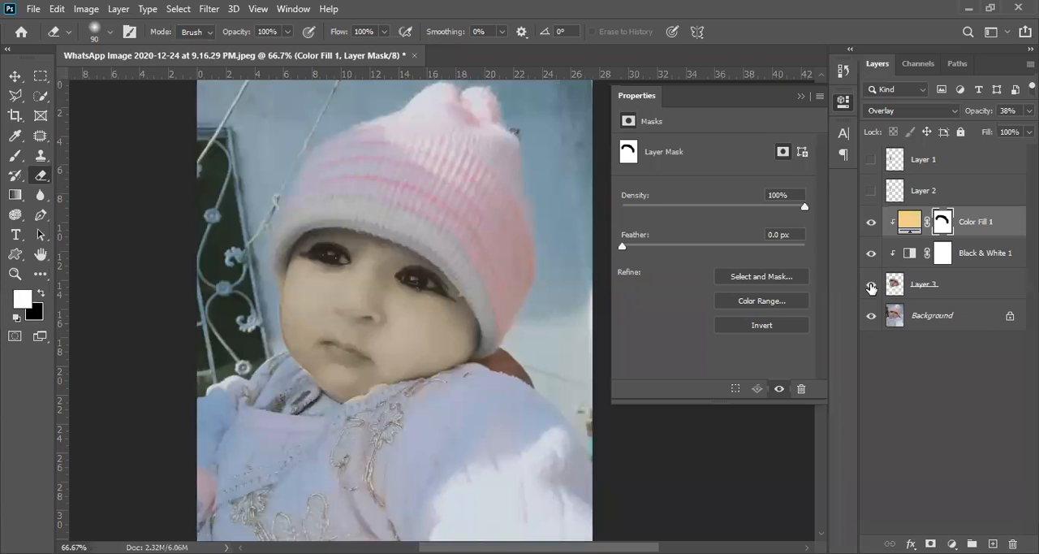
left_click(871, 288)
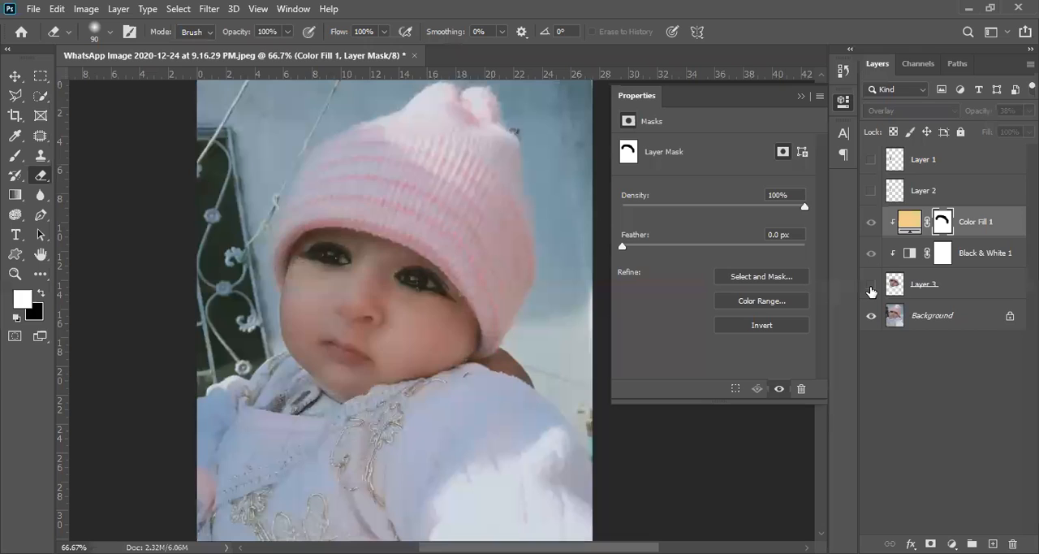
left_click(871, 288)
left_click(871, 288)
left_click(871, 286)
left_click(871, 285)
left_click(872, 286)
left_click(871, 286)
left_click(871, 288)
left_click(871, 289)
left_click(871, 288)
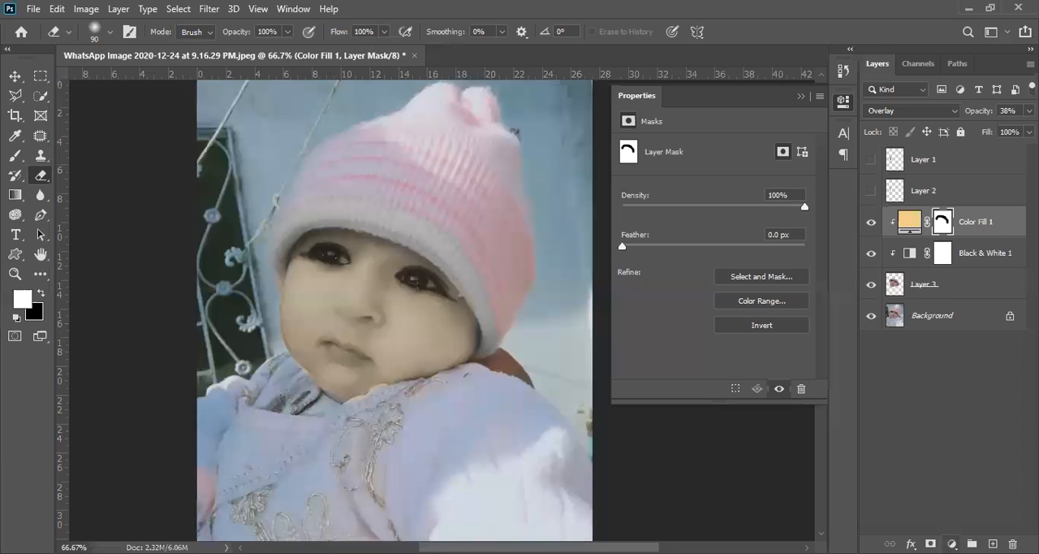
- Try a Brightness/Contrast adjustment layer above Color Fill 1, vary its brightness and contrast, and delete it
left_click(953, 543)
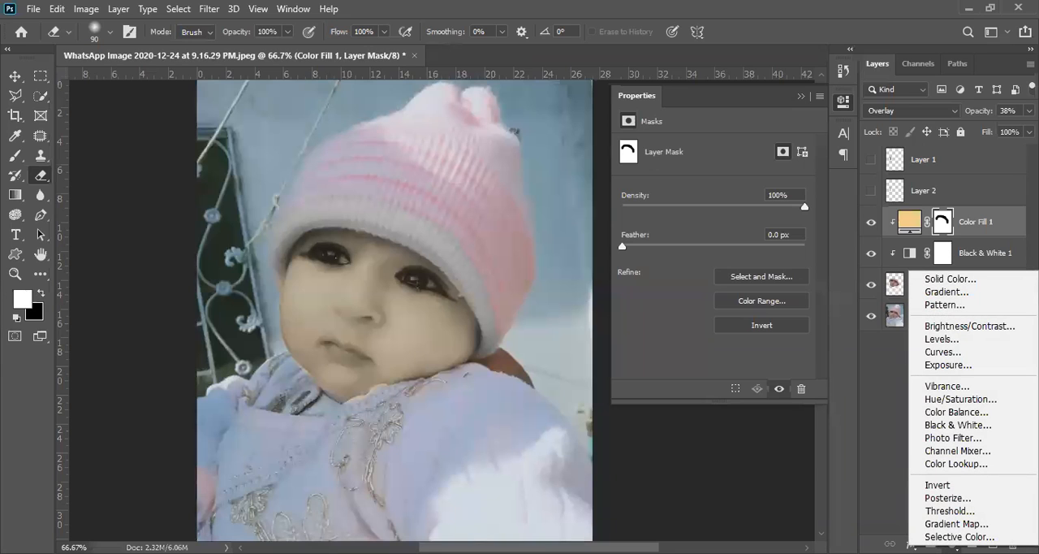
key("Escape")
left_click(952, 543)
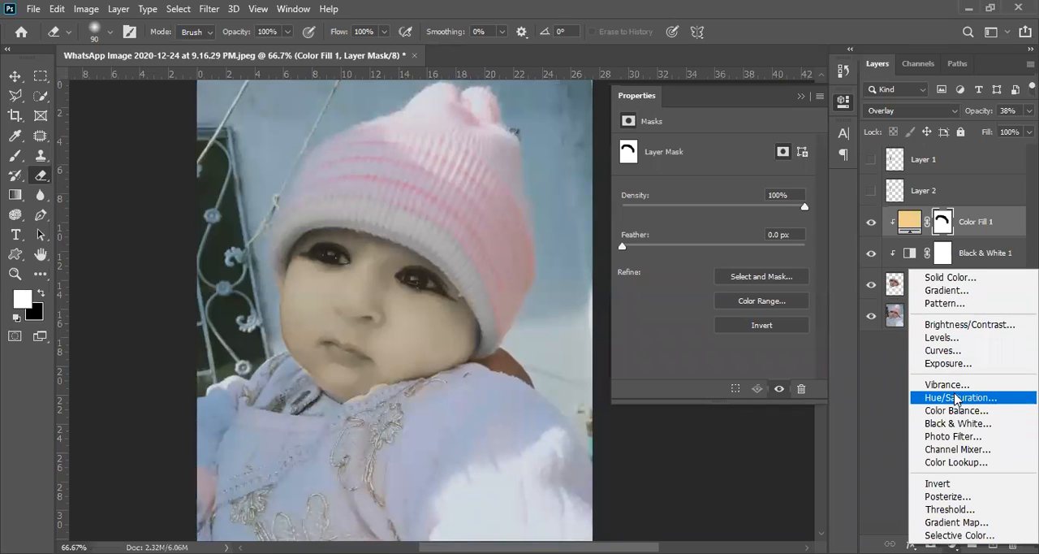
left_click(968, 325)
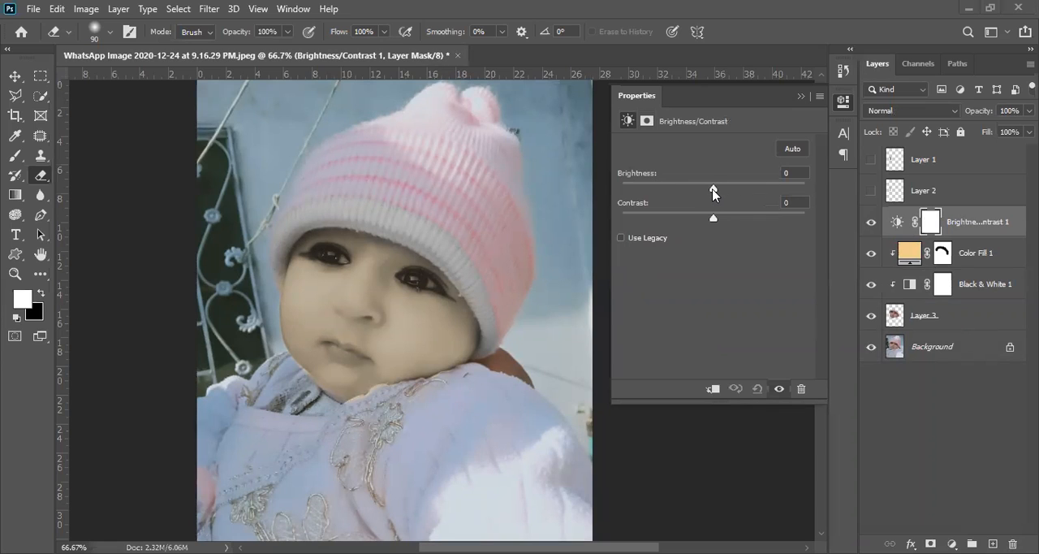
left_click_drag(712, 189, 753, 189)
left_click_drag(713, 219, 685, 193)
left_click_drag(761, 218, 701, 223)
left_click_drag(1005, 228, 1012, 543)
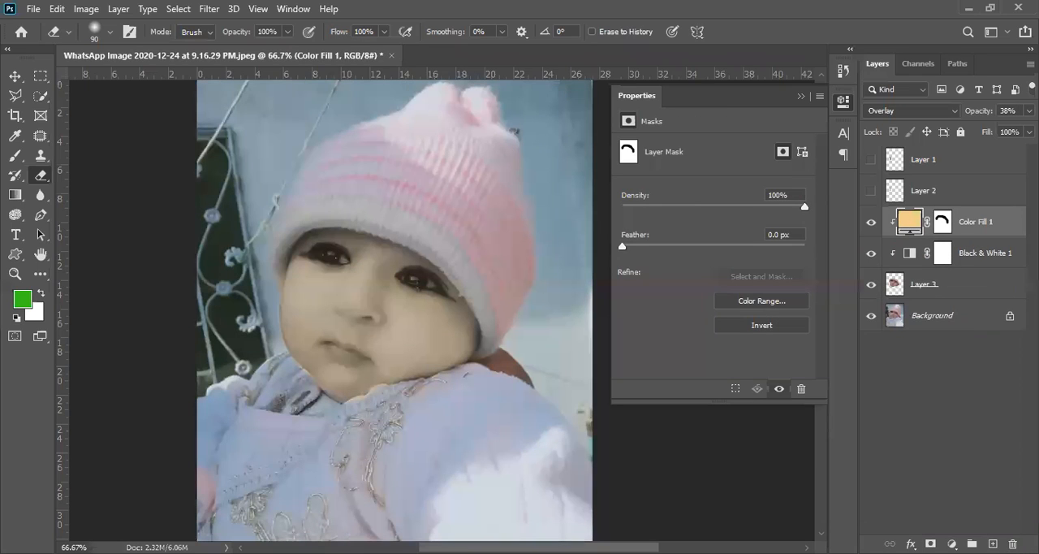
- Hide the layer properties and activate the Polygonal Lasso tool
left_click(951, 543)
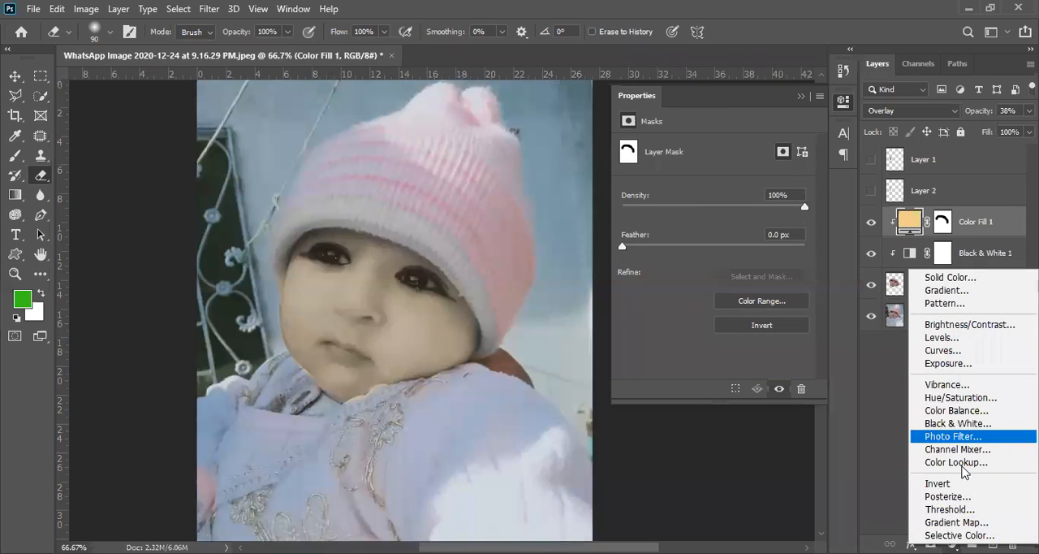
left_click(882, 427)
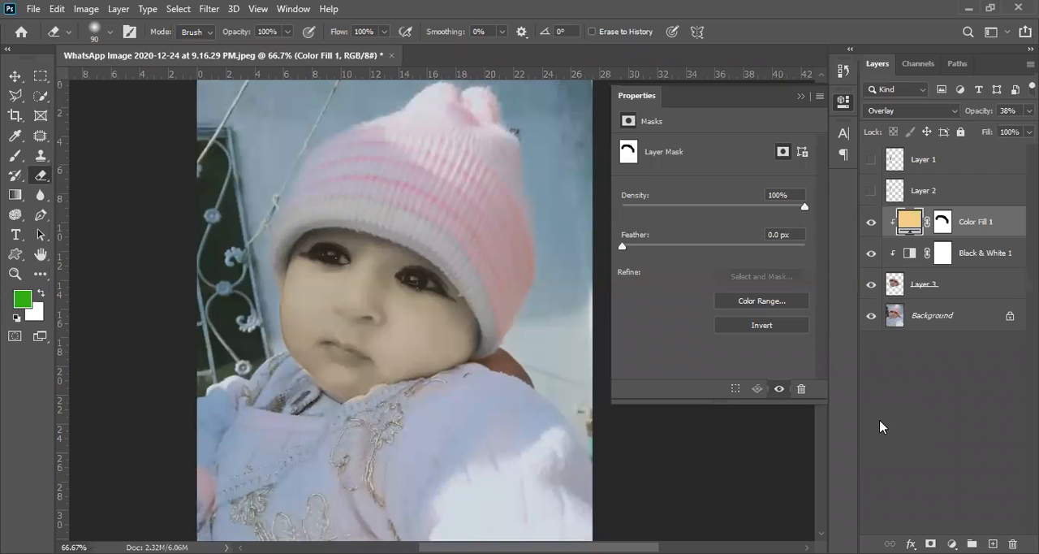
left_click(844, 101)
left_click(952, 543)
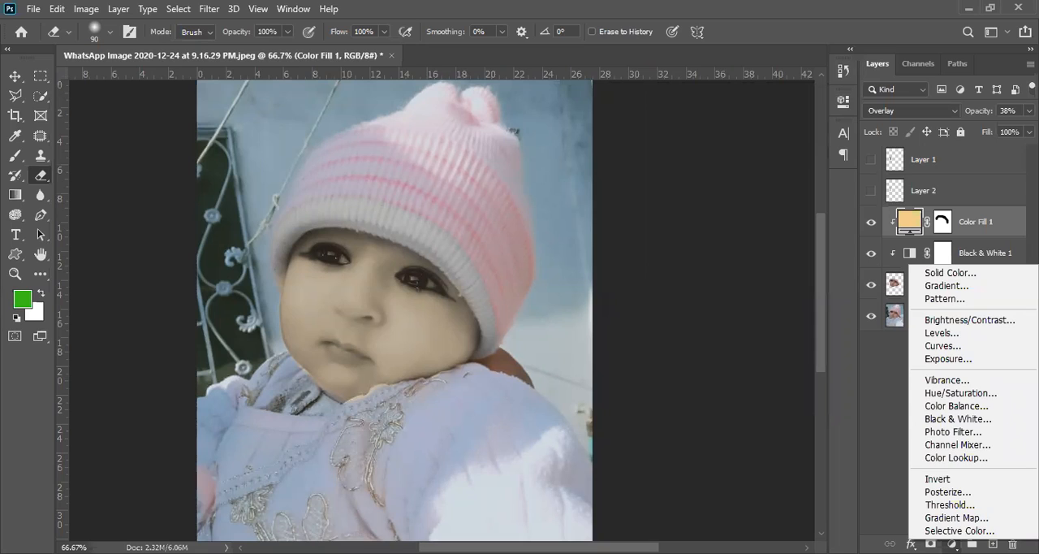
key("Escape")
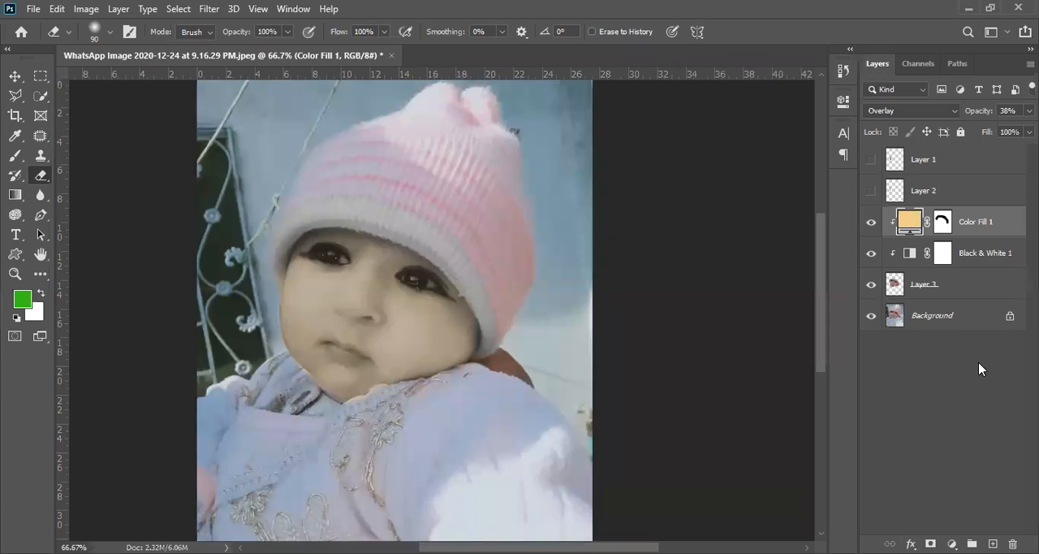
left_click(18, 97)
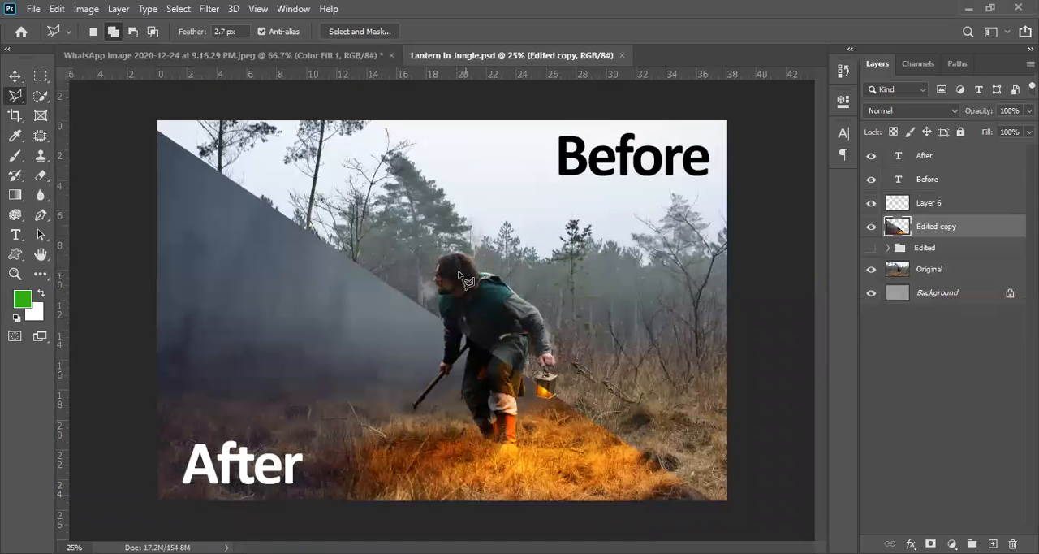
- In Lantern In Jungle.psd, hide the Edited copy, After, Before and Layer 6 layers and show the Edited group
left_click(872, 227)
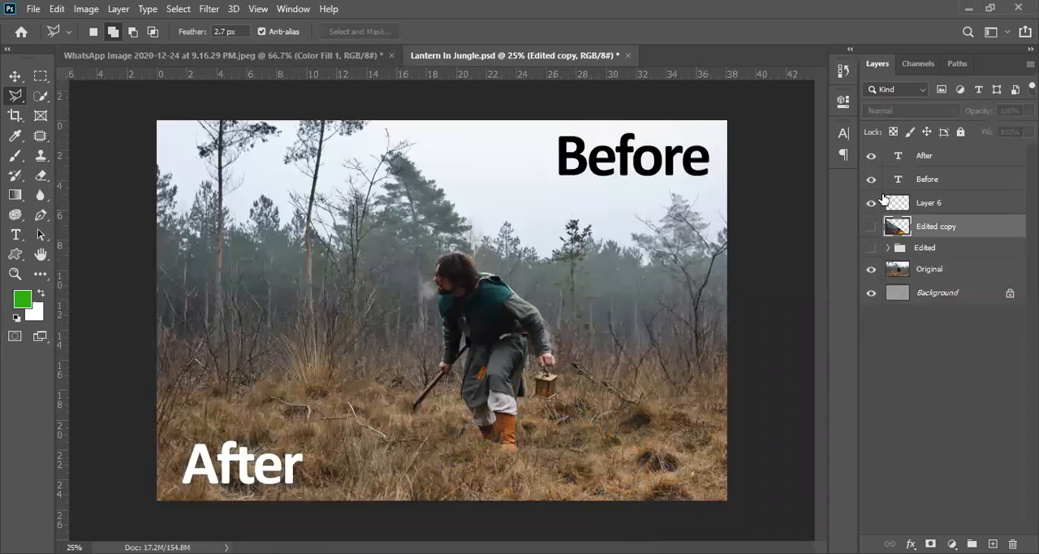
left_click(871, 156)
left_click(871, 180)
left_click(872, 203)
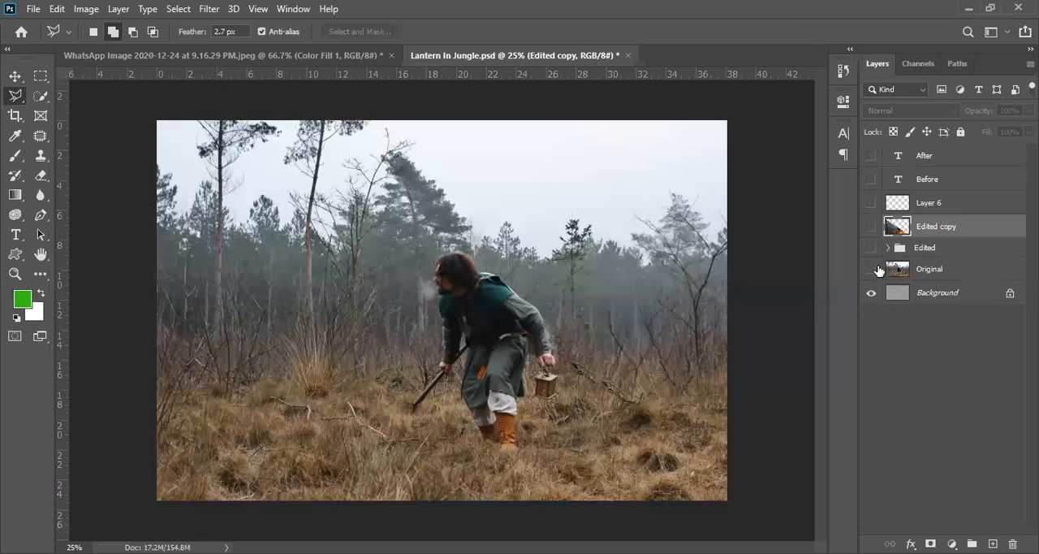
left_click(871, 269)
left_click(871, 268)
left_click(871, 248)
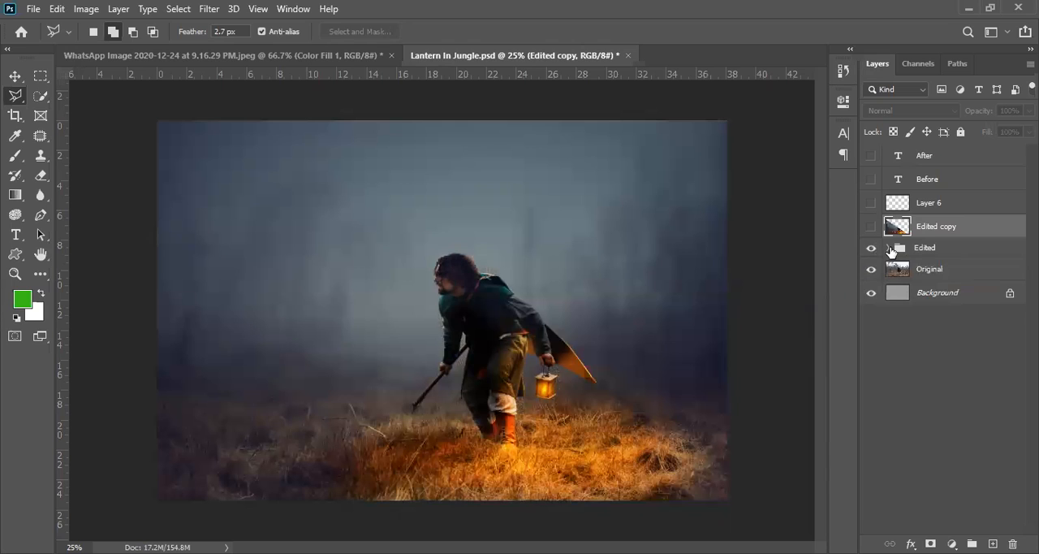
- Expand the Edited group and look through the layers it contains
left_click(888, 248)
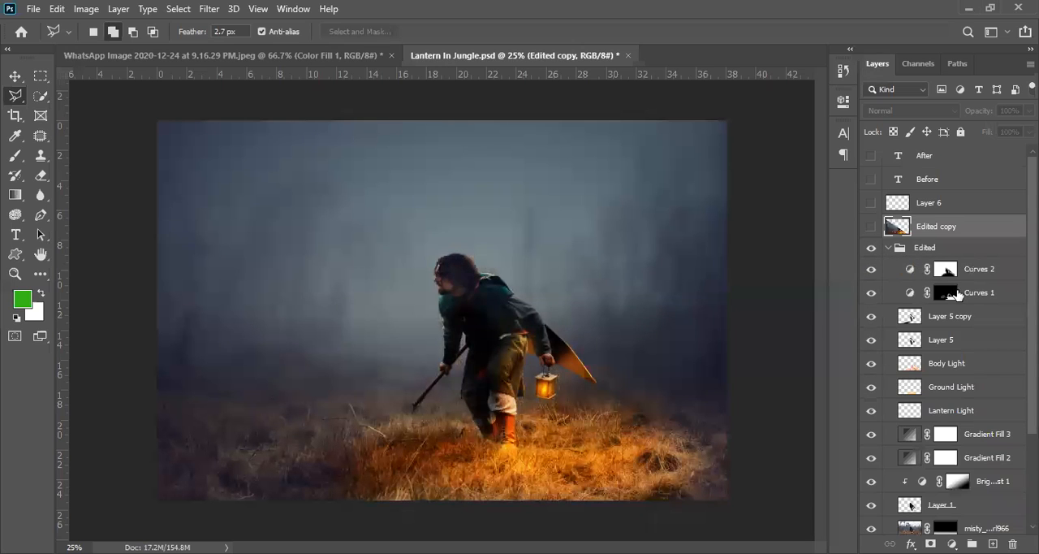
scroll(910, 490, "down", 3)
scroll(910, 490, "down", 1)
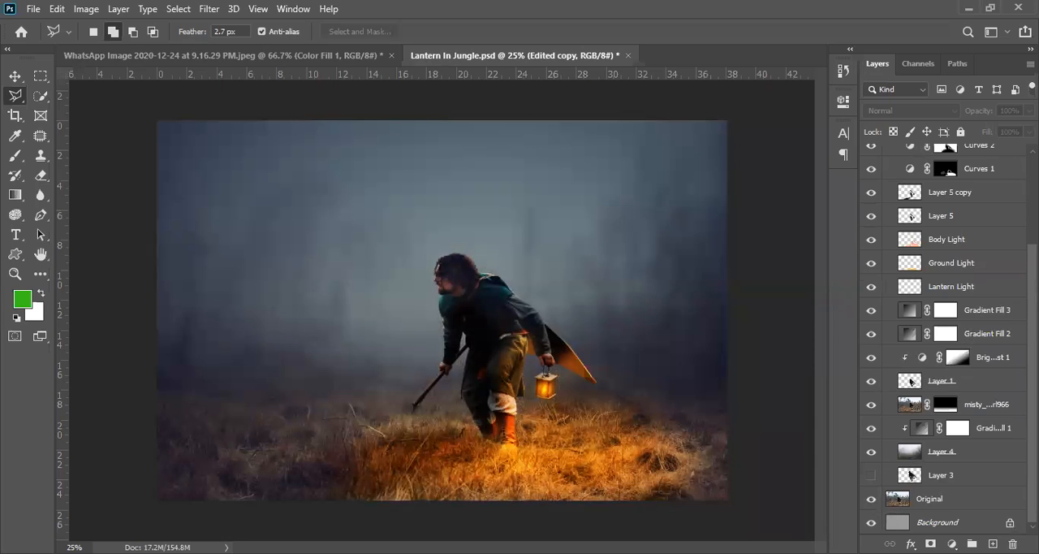
scroll(911, 475, "up", 3)
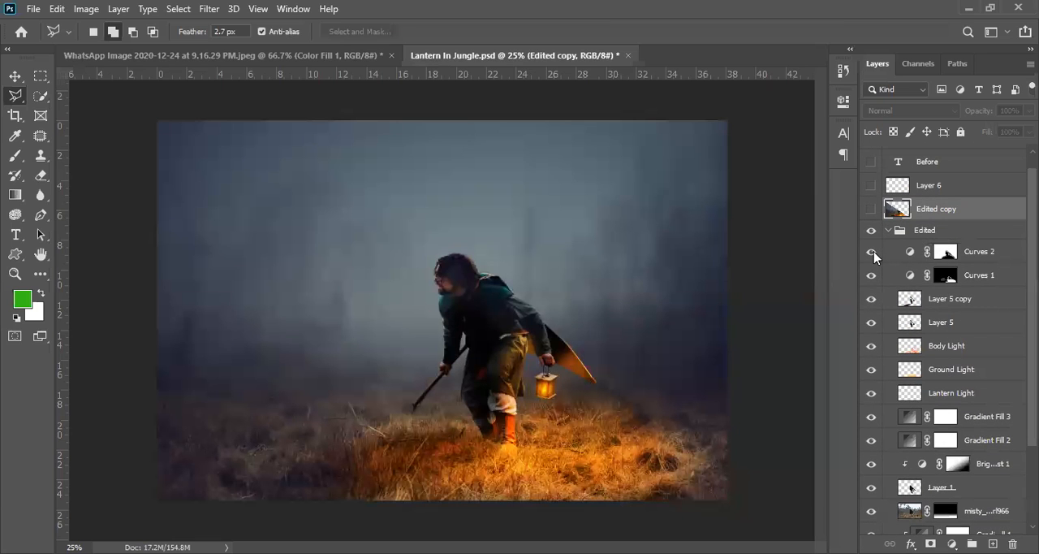
scroll(1012, 251, "down", 1)
- Hide the Curves 2 and Curves 1 adjustment layers in the Edited group
left_click(1013, 251)
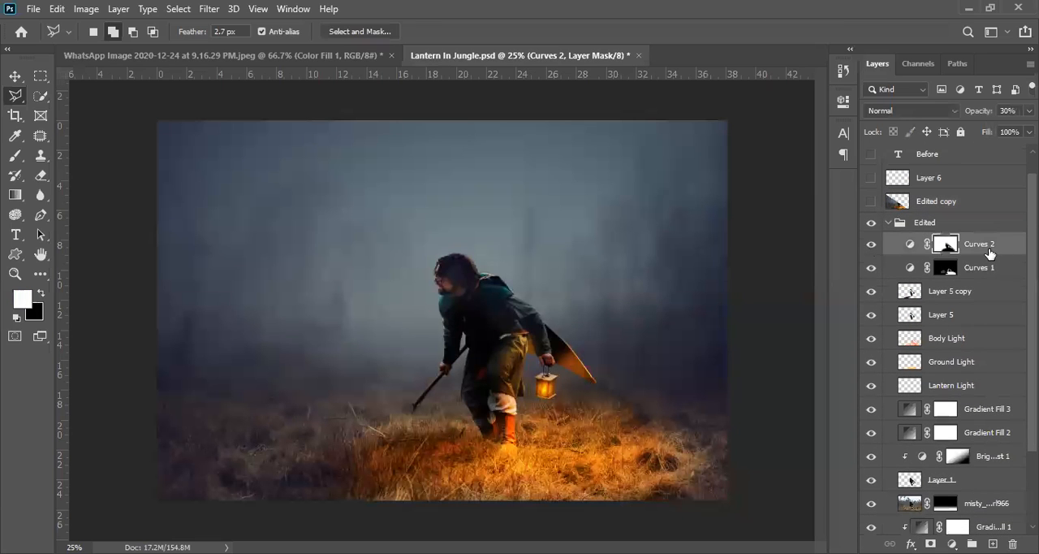
left_click(870, 245)
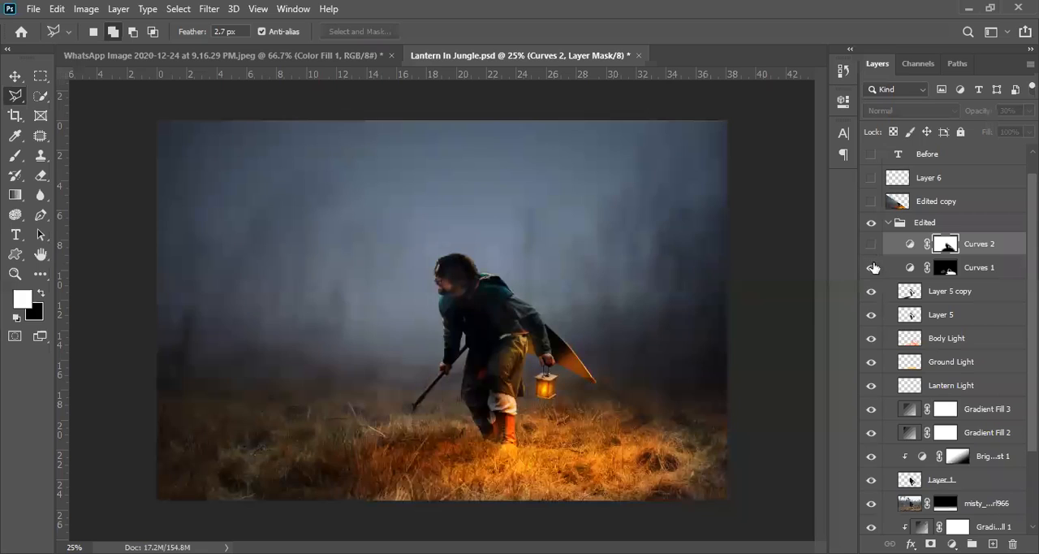
left_click(871, 268)
left_click(989, 268)
left_click(987, 247)
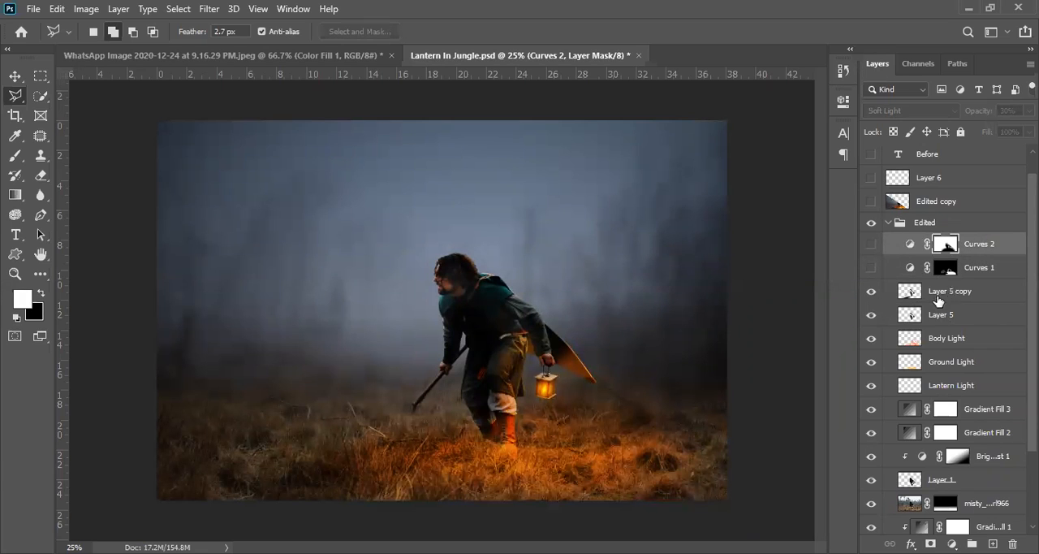
- Select Layer 5 copy and hide it while viewing the grass and the man's legs
left_click(939, 299)
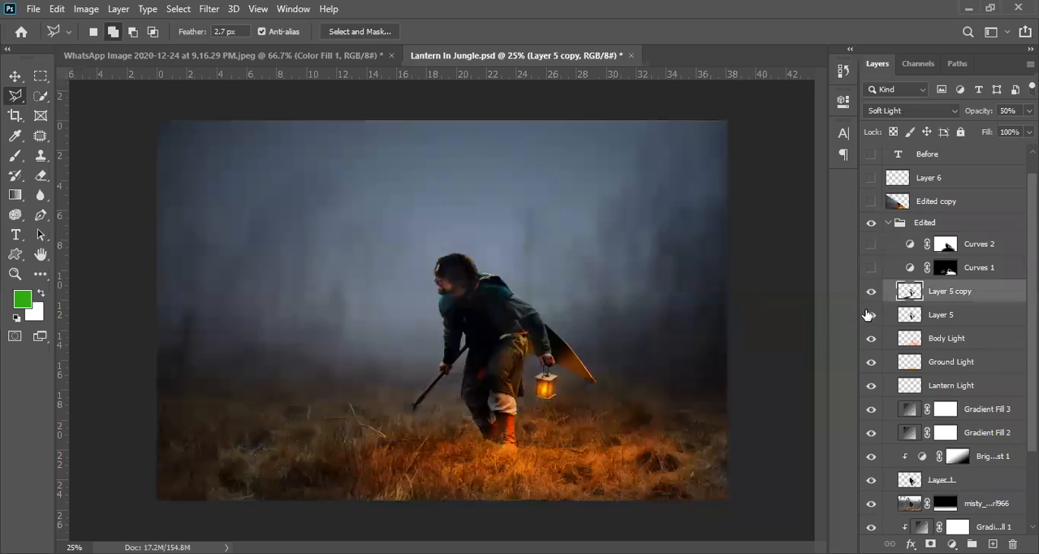
left_click(380, 466)
left_click(382, 469)
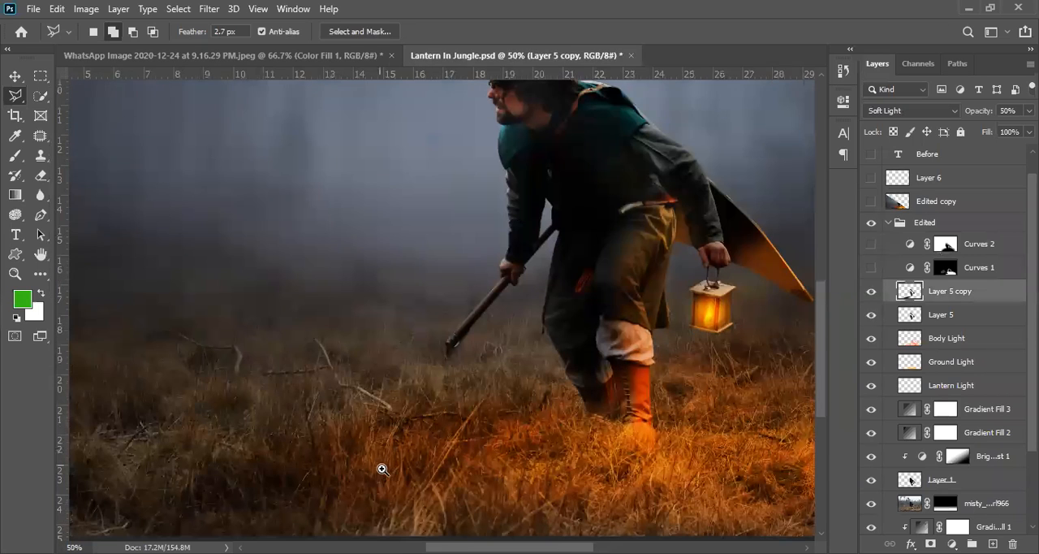
scroll(505, 365, "down", 3)
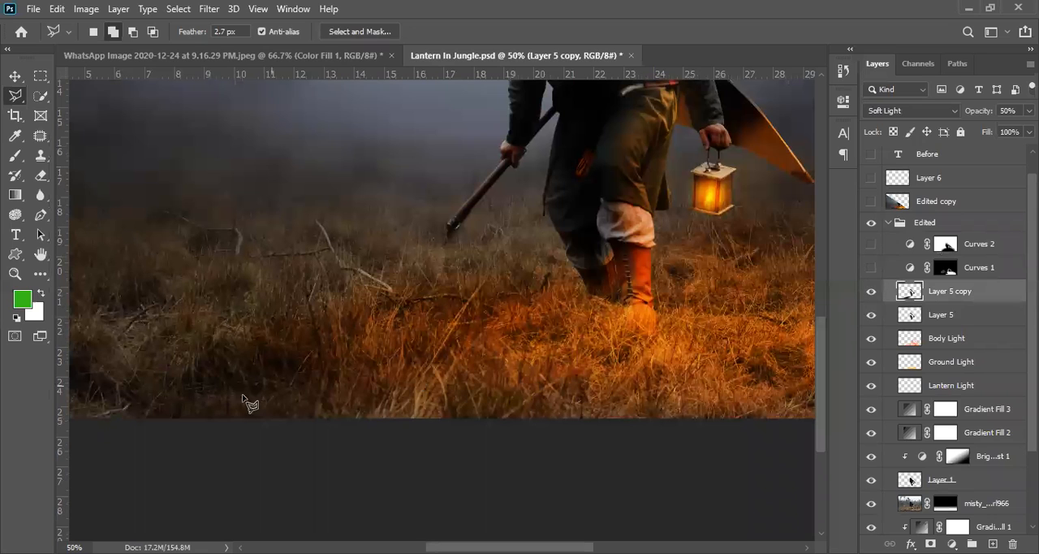
left_click(872, 292)
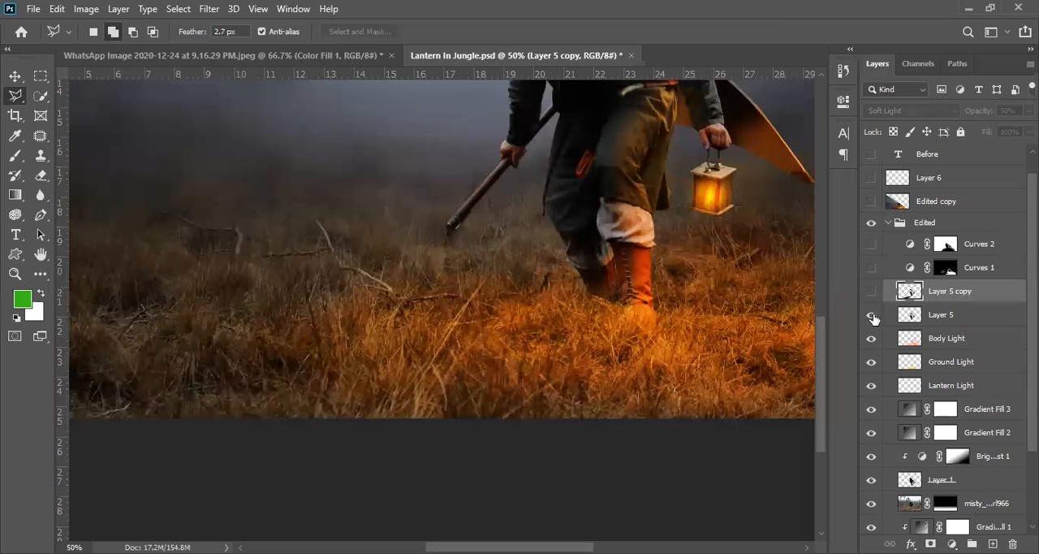
- Switch Layer 5 off and on to compare its shading on the man's clothes, the stick and the surrounding grass
left_click(872, 316)
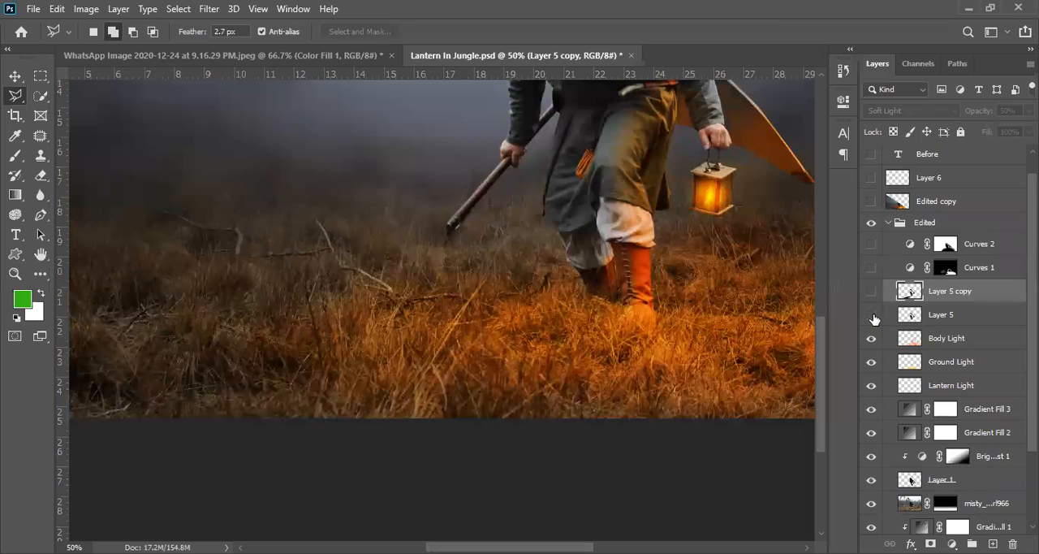
left_click(872, 316)
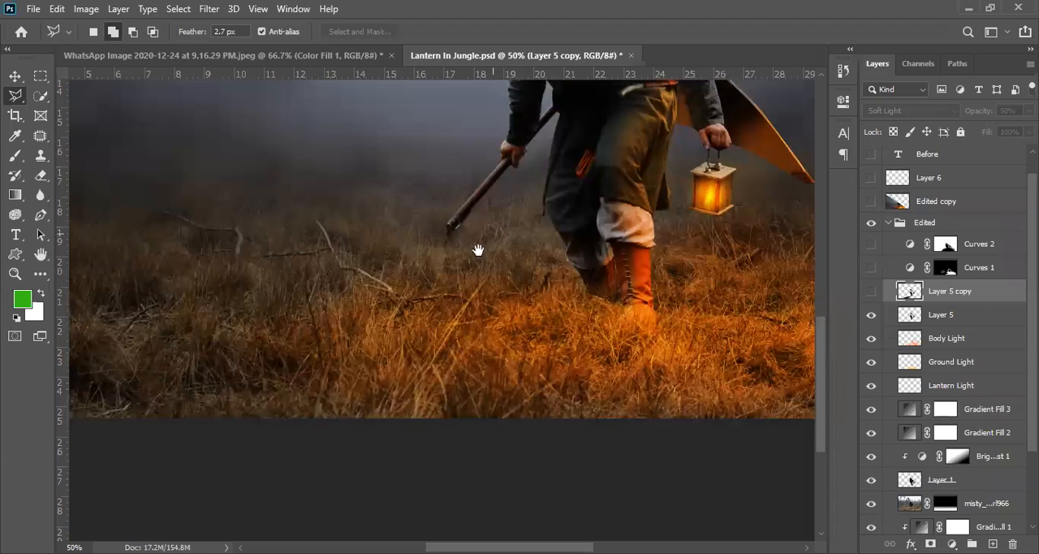
left_click_drag(478, 248, 302, 414)
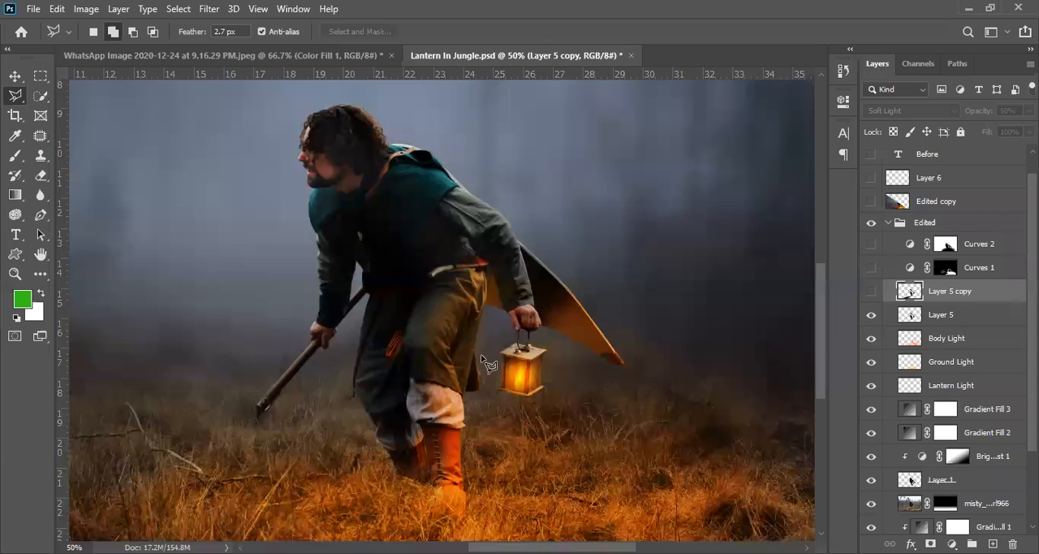
scroll(270, 400, "up", 2)
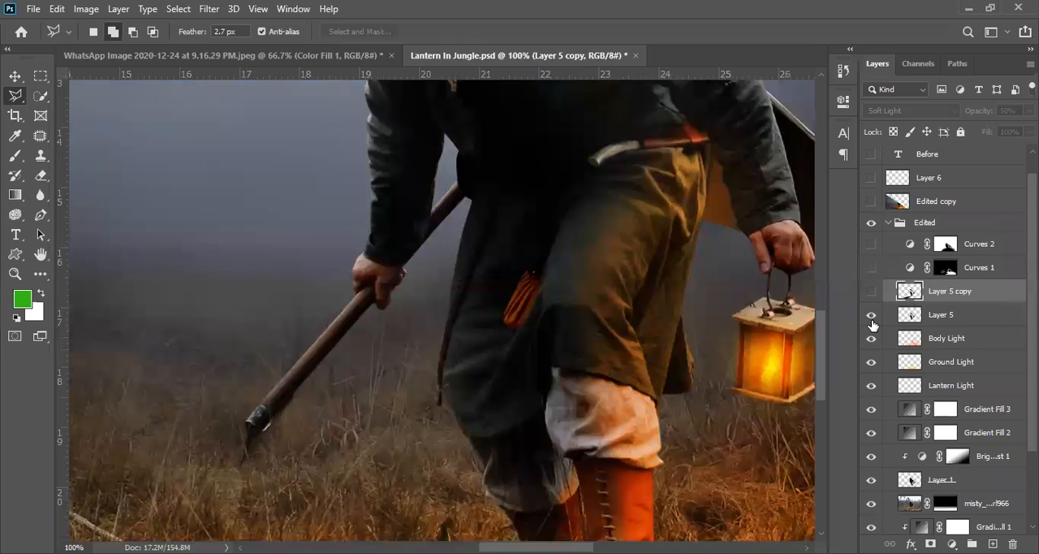
left_click(968, 315)
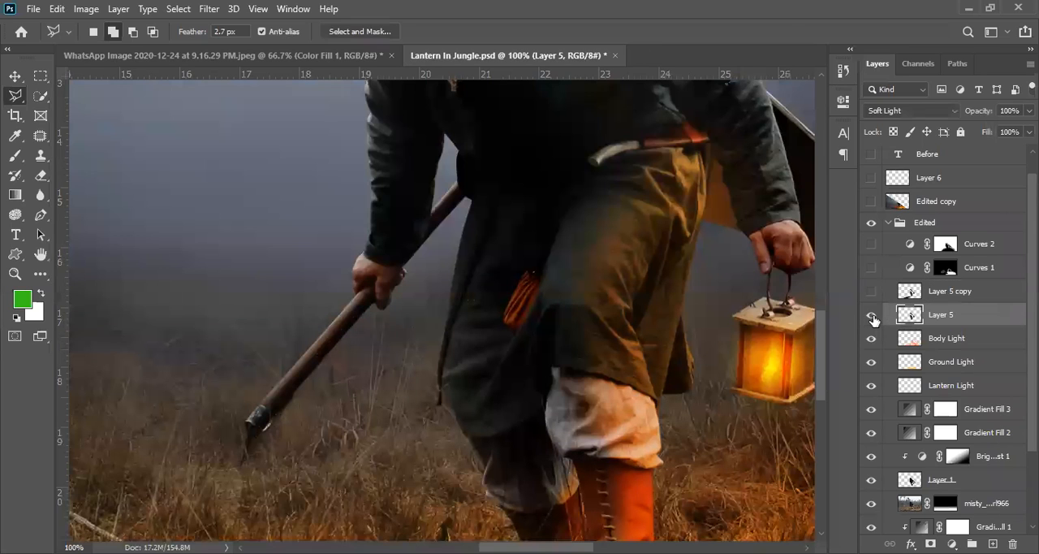
left_click(871, 315)
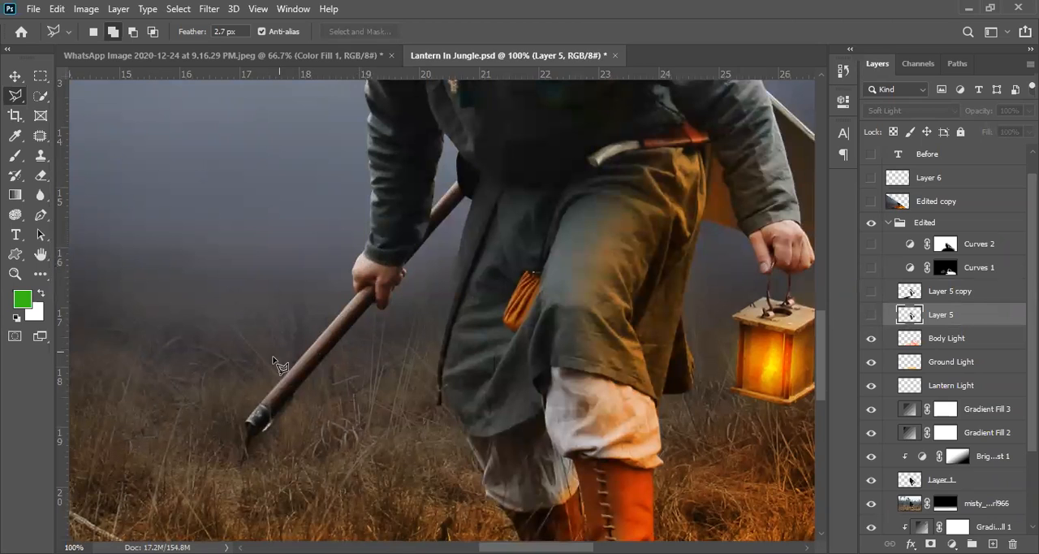
left_click_drag(393, 130, 402, 262)
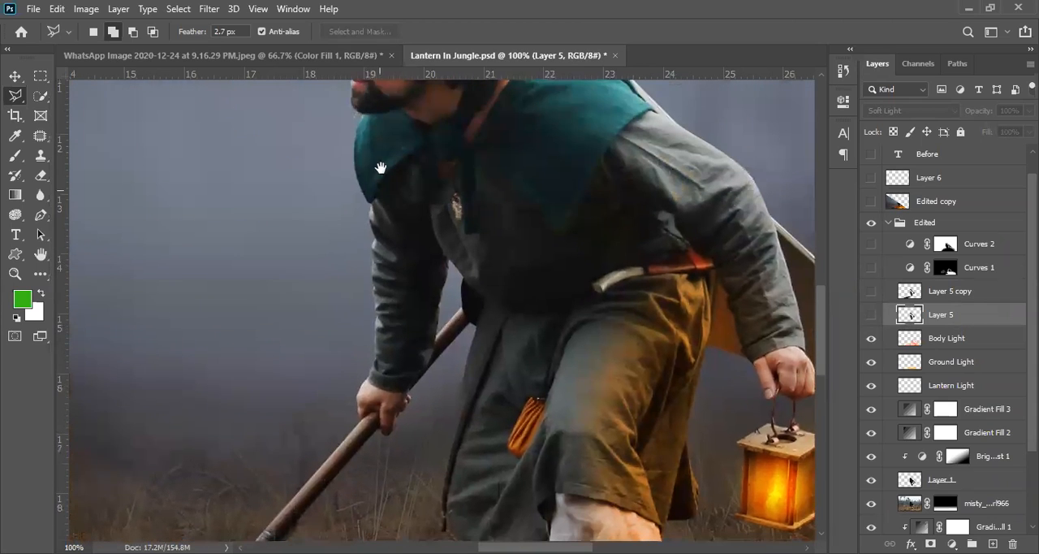
left_click_drag(336, 476, 371, 327)
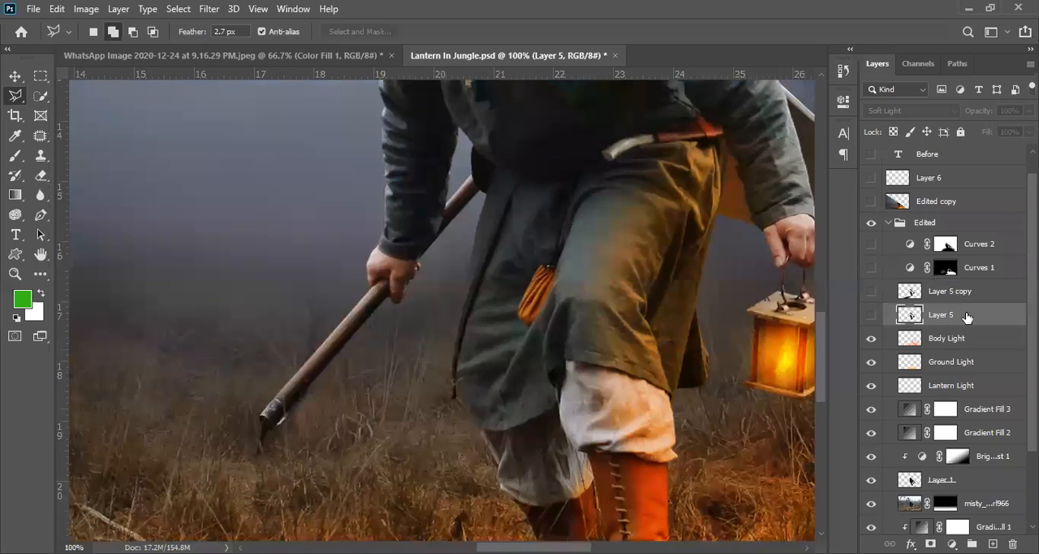
left_click(871, 314)
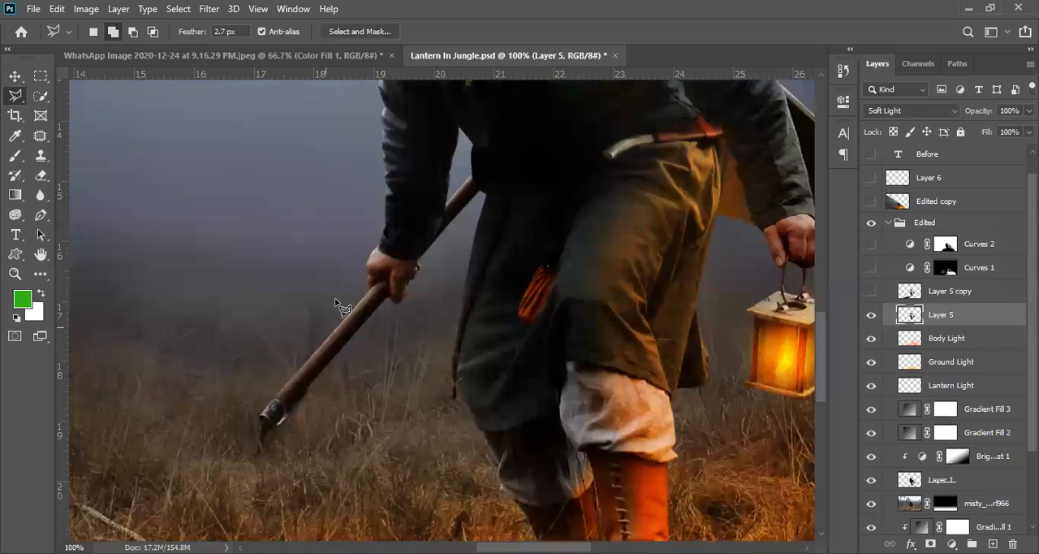
left_click_drag(378, 268, 403, 248)
left_click_drag(361, 373, 441, 146)
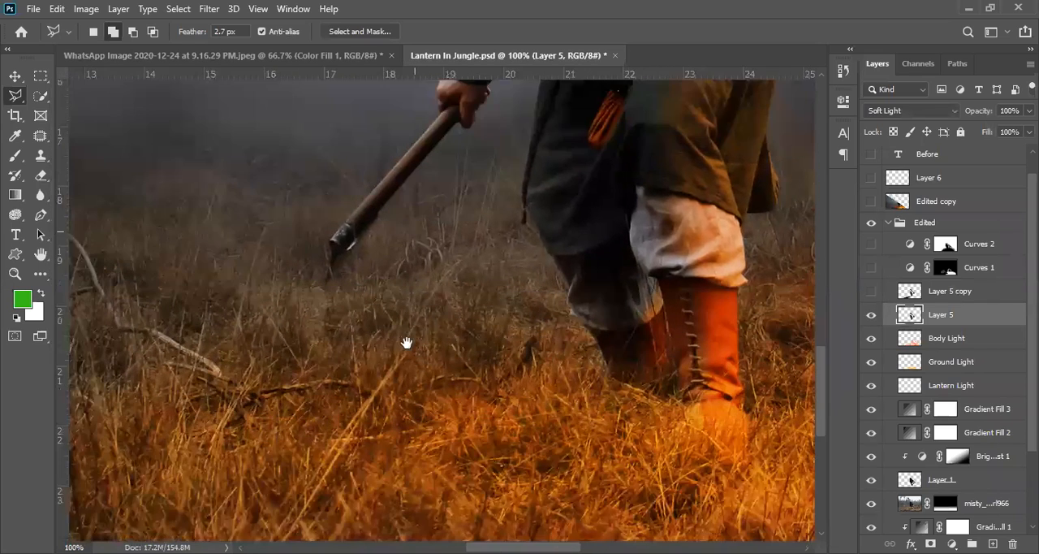
- Hide Layer 5 and bring the lantern and the grass below it into view
left_click(872, 315)
left_click_drag(418, 332, 363, 280)
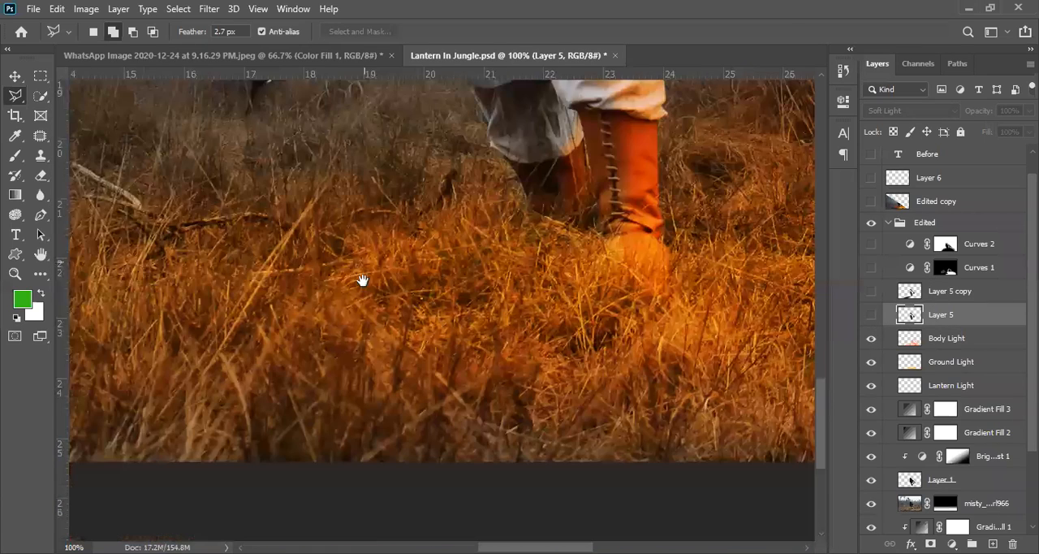
left_click(412, 293, "alt")
left_click_drag(485, 239, 286, 322)
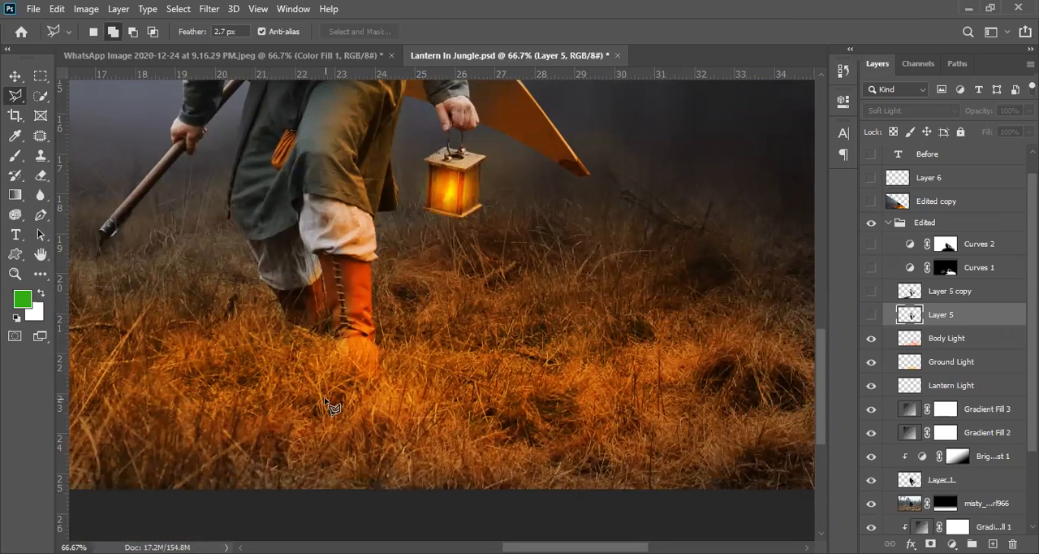
- Switch the Body Light and Ground Light layers off and on in turn to compare the glow each one adds
left_click(872, 338)
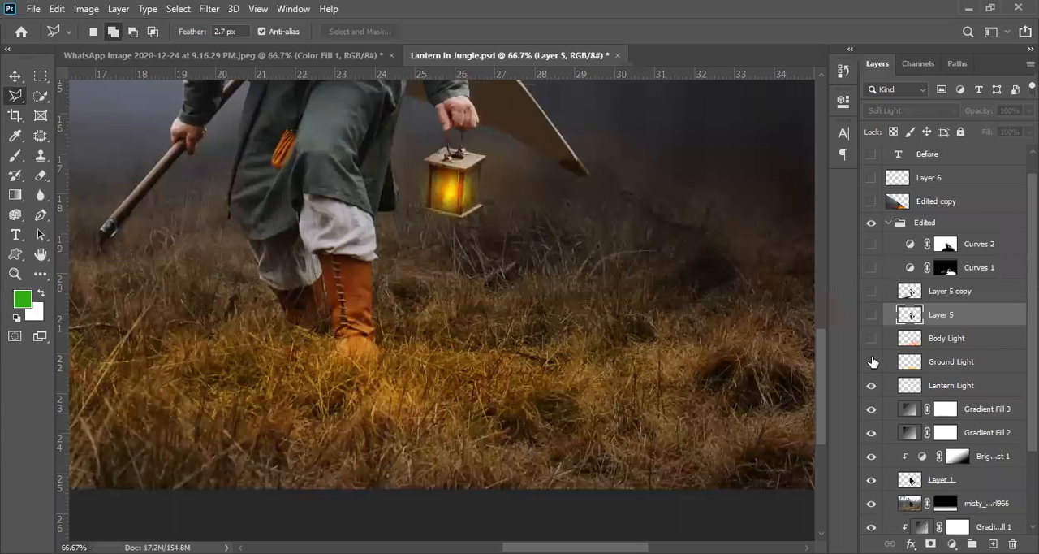
left_click(872, 362)
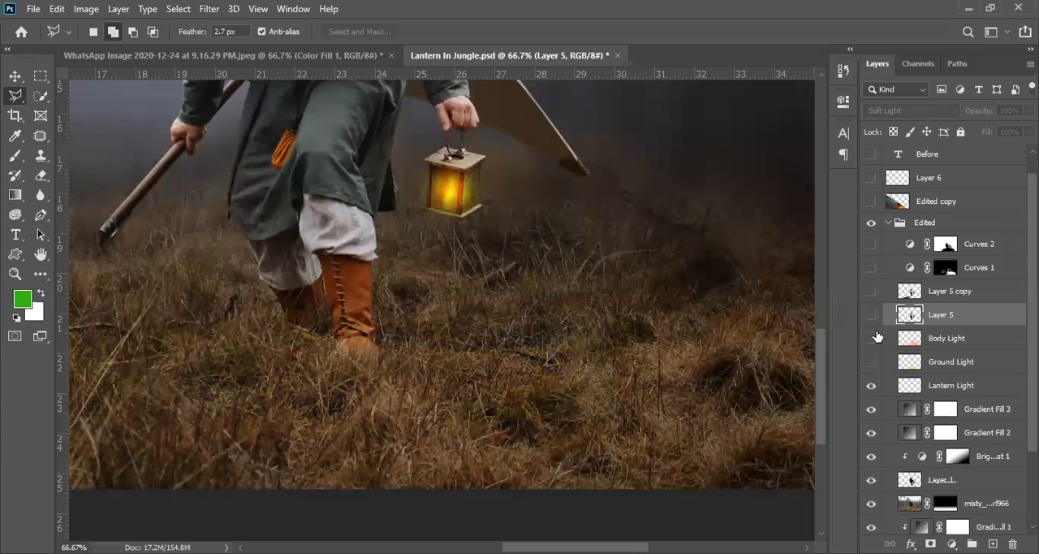
left_click(872, 339)
left_click(873, 340)
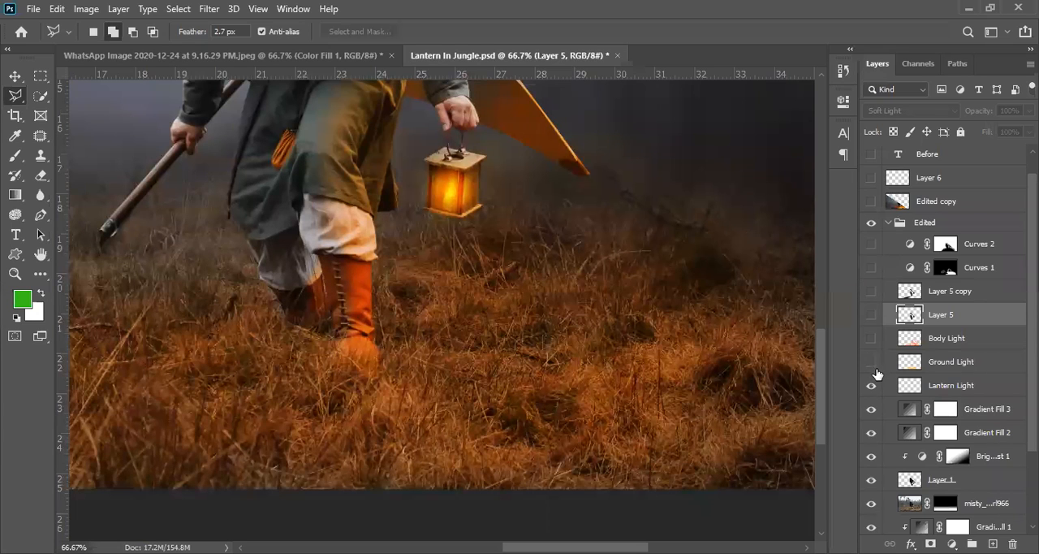
left_click(870, 363)
left_click(870, 363)
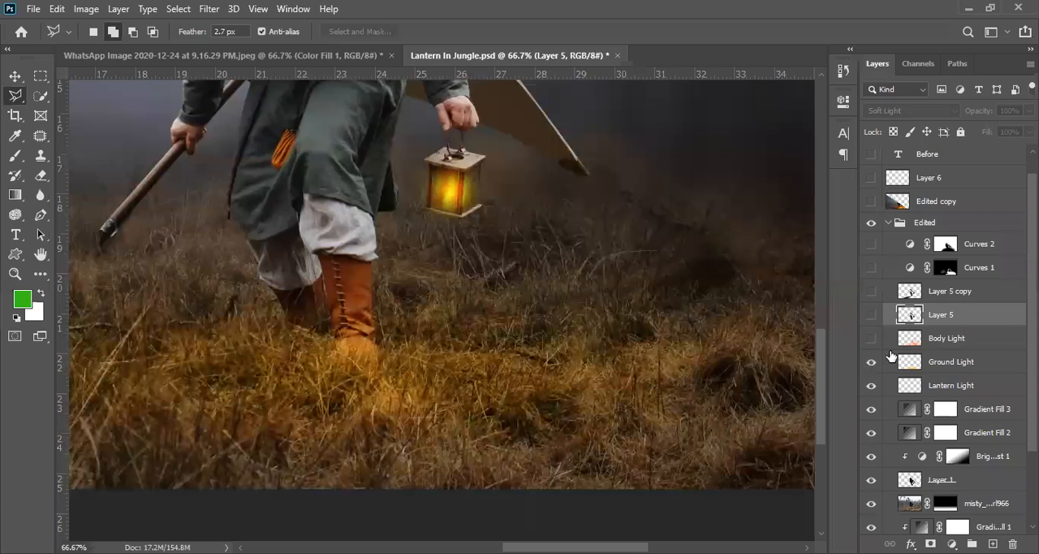
- Select Ground Light and compare the scene with Body Light and Ground Light shown separately, both hidden and both visible
left_click(934, 367)
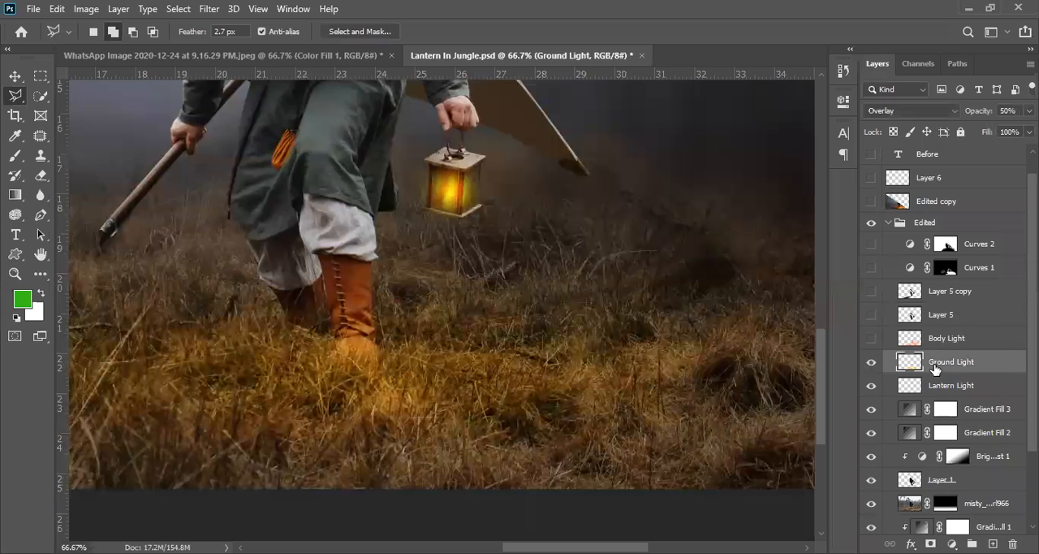
left_click(871, 338)
left_click(871, 363)
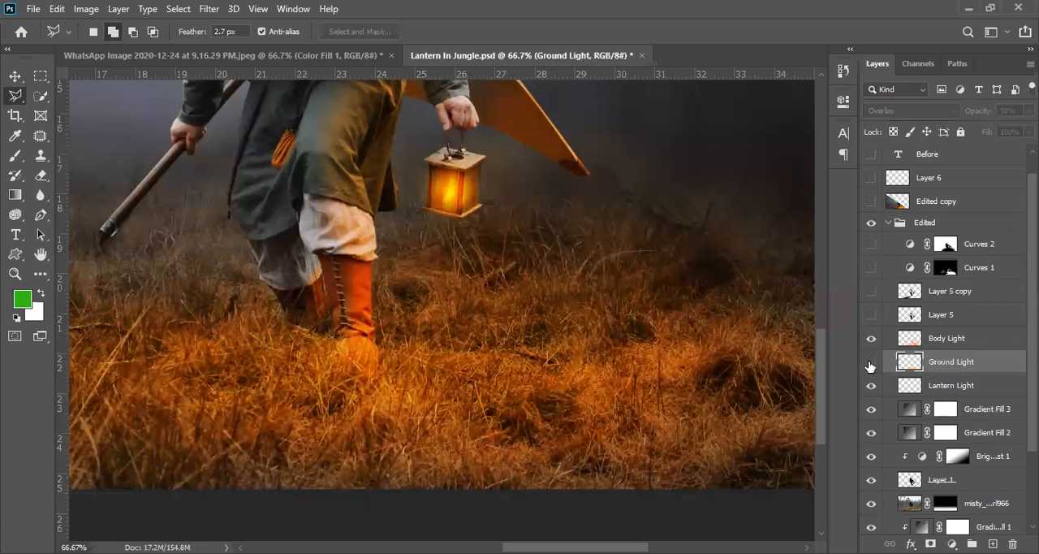
left_click(870, 339)
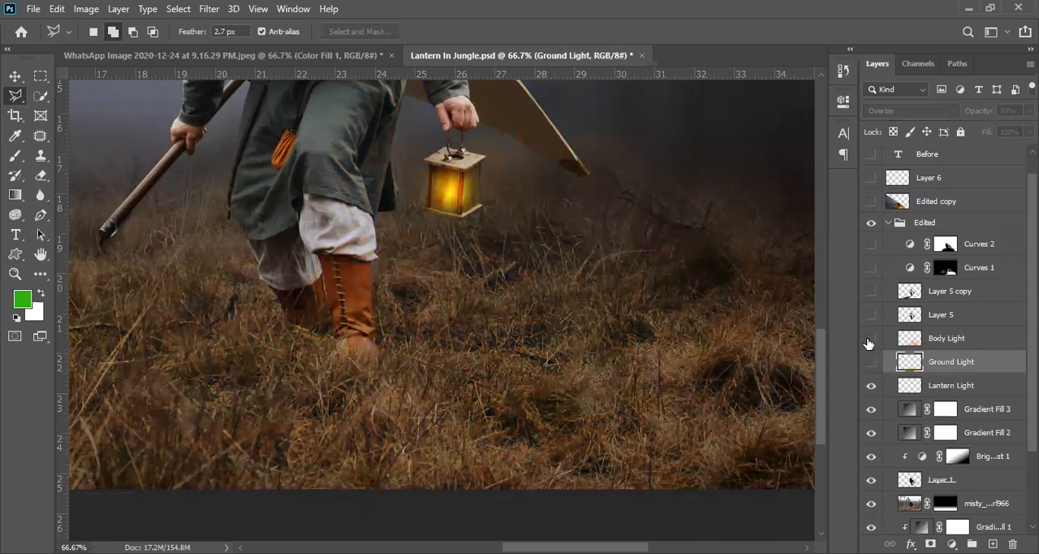
left_click(871, 340)
left_click(871, 363)
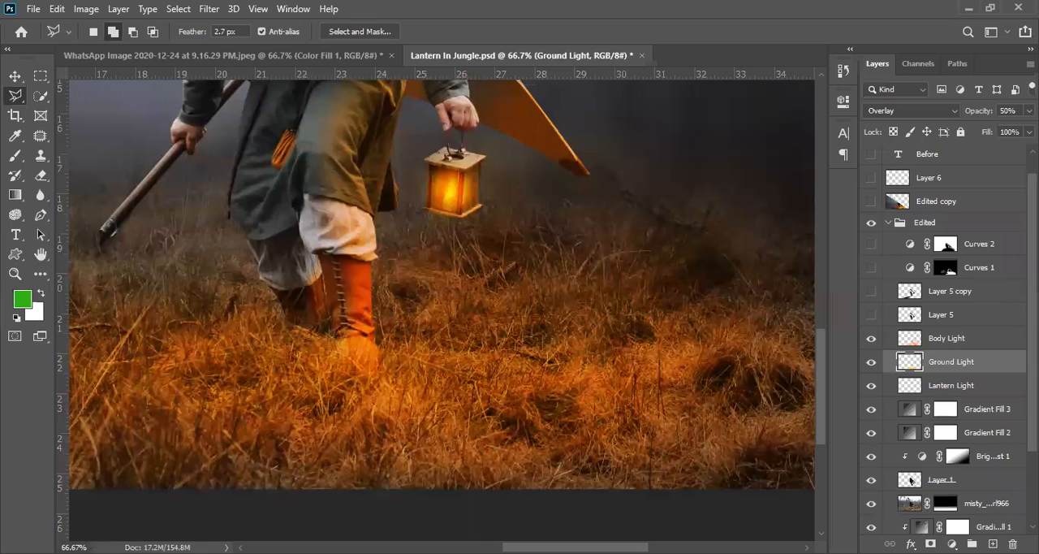
- Hide the Body Light and Ground Light layers
scroll(902, 324, "down", 3)
left_click(871, 261)
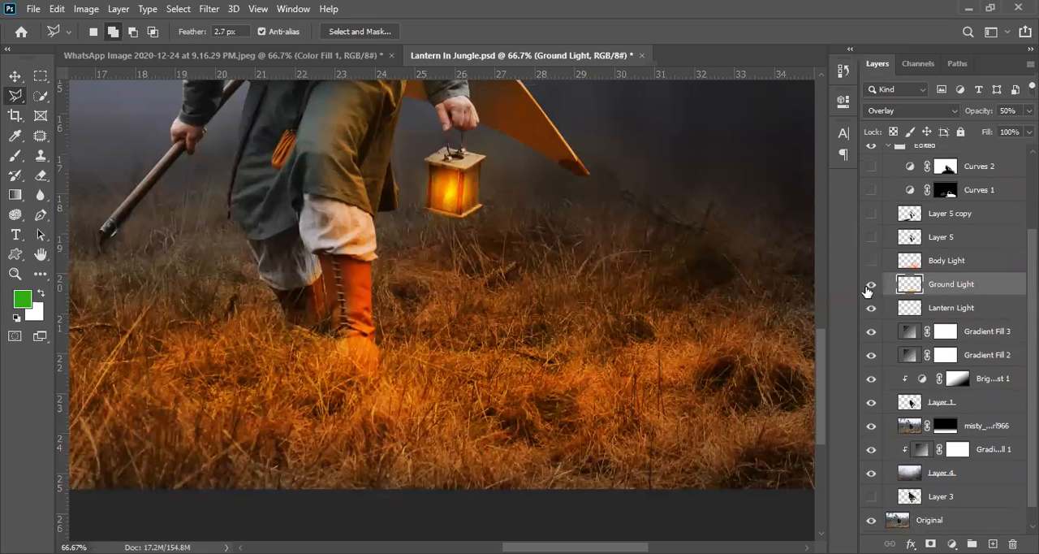
left_click(869, 286)
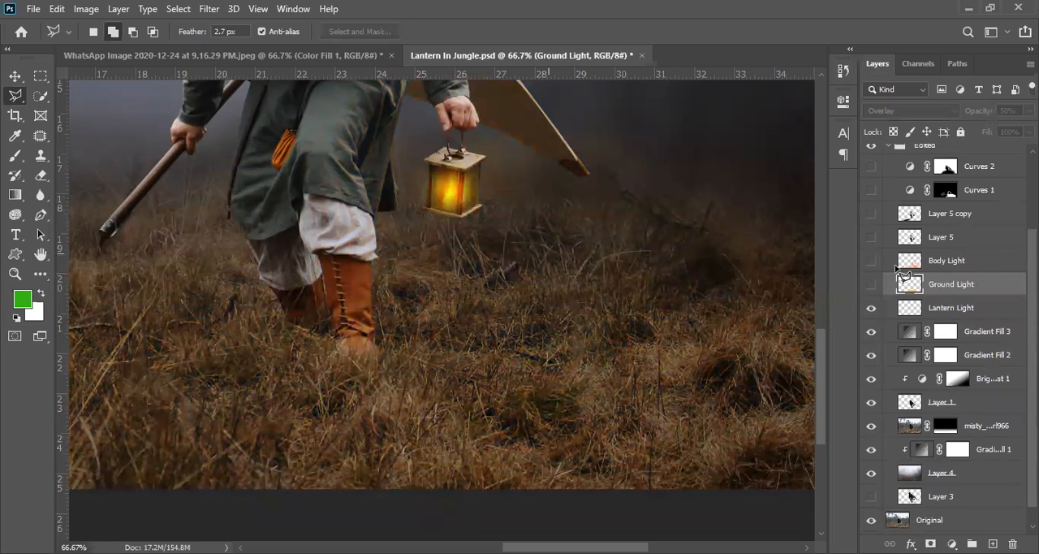
- Examine the lantern at 200% while switching the Lantern Light layer off and on
left_click(452, 201, "ctrl")
left_click(452, 201, "ctrl")
left_click_drag(456, 151, 350, 276)
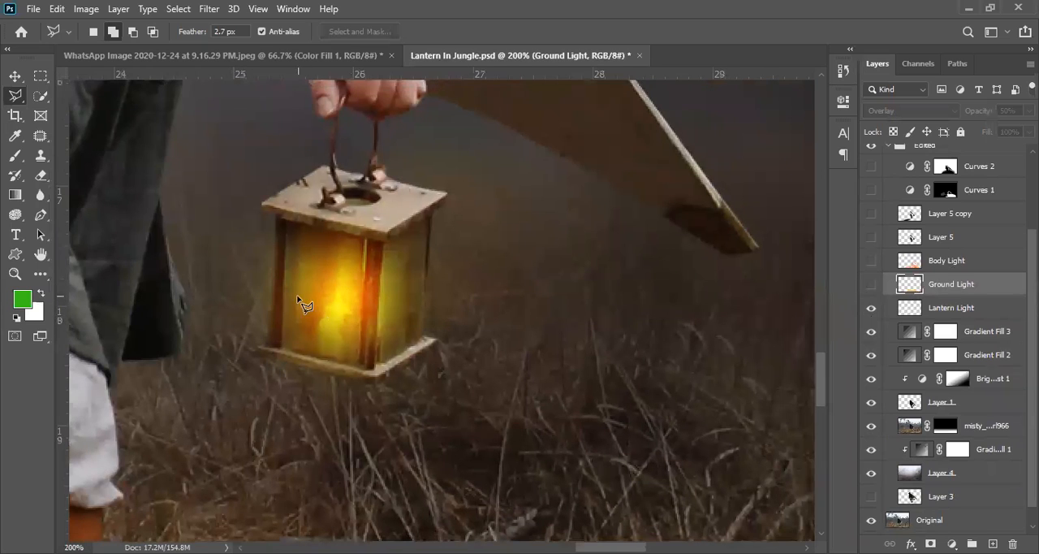
left_click(871, 308)
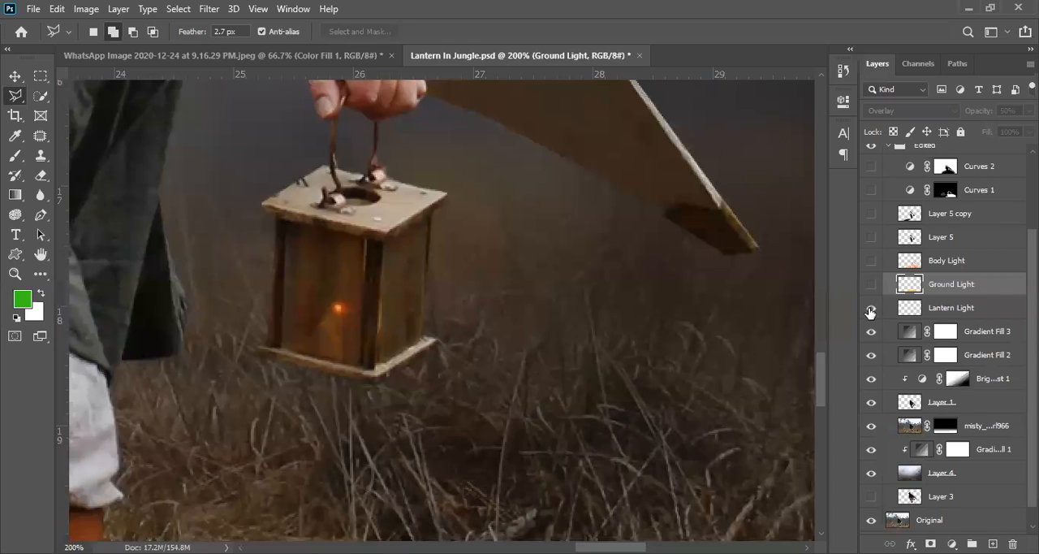
left_click(870, 308)
left_click(870, 312)
left_click(869, 312)
left_click(869, 313)
left_click(870, 312)
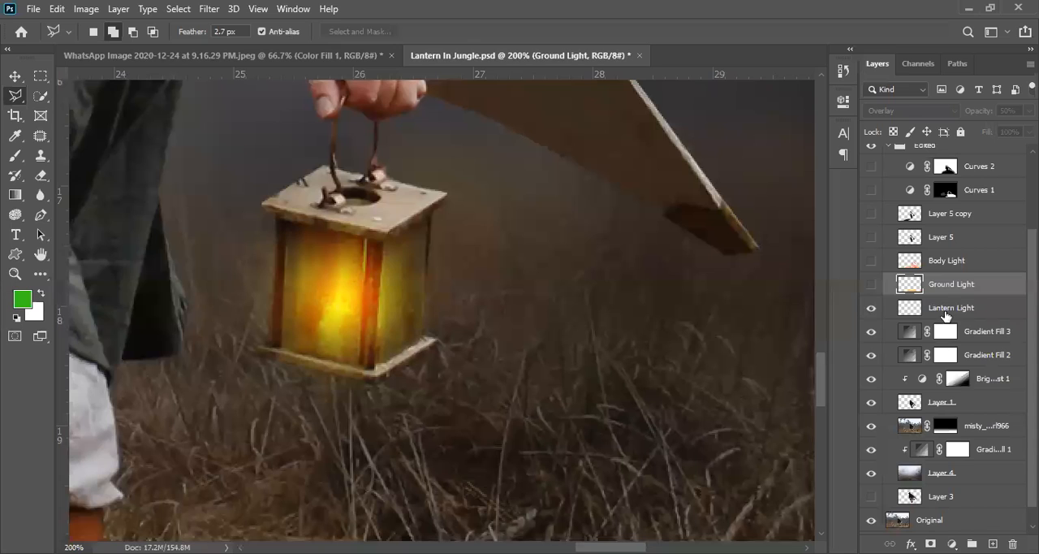
- Set the Lantern Light layer's blend mode to Normal
left_click(946, 313)
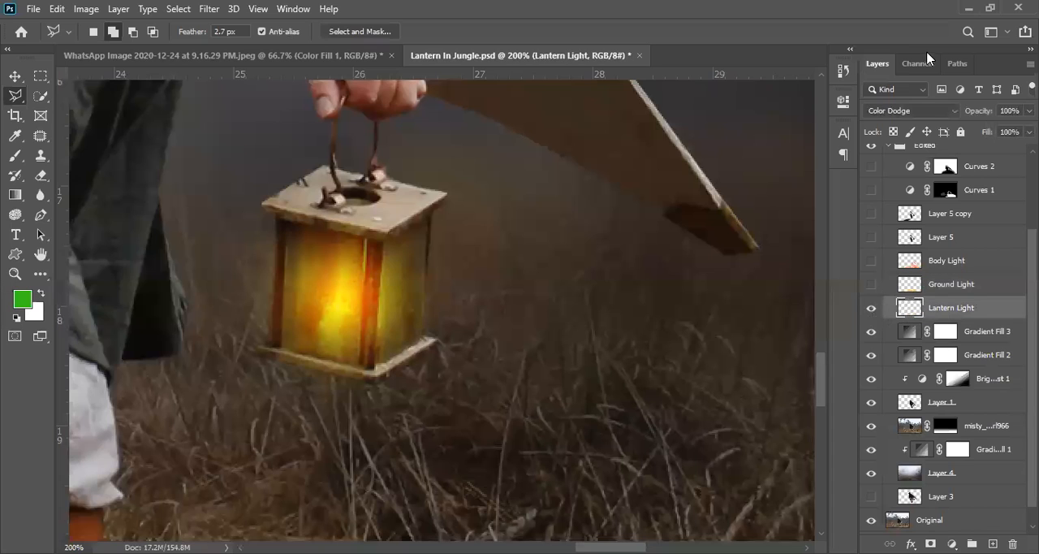
left_click(929, 116)
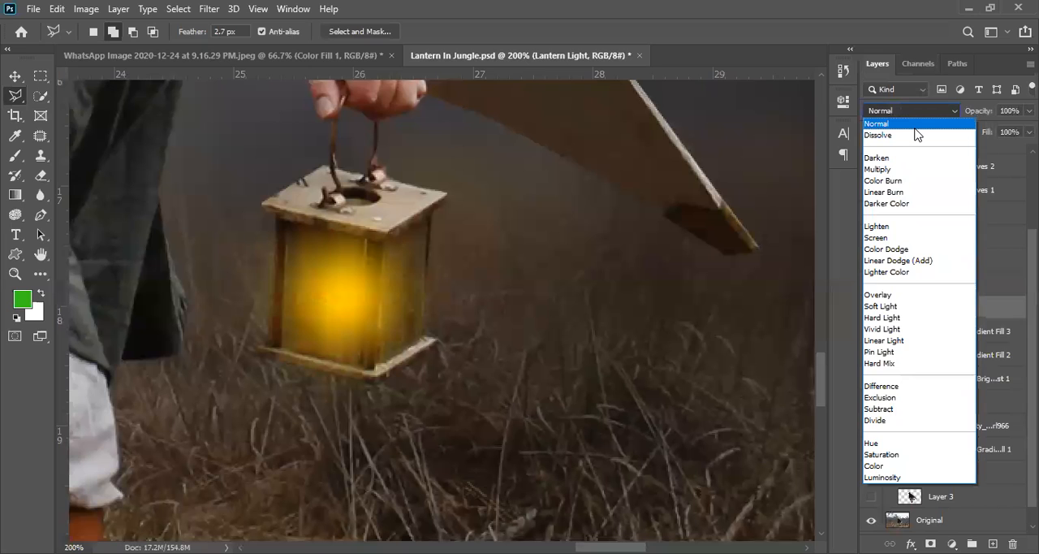
left_click(915, 128)
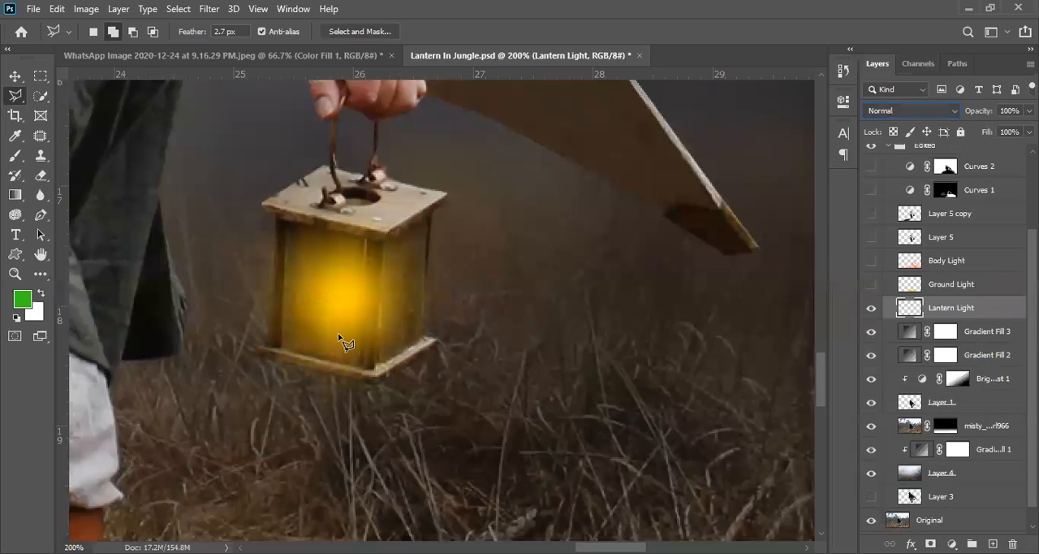
- Set up the Brush tool with a Soft Round tip at 0% hardness for the enlarged lantern
left_click(318, 303, "ctrl")
left_click(348, 300, "ctrl")
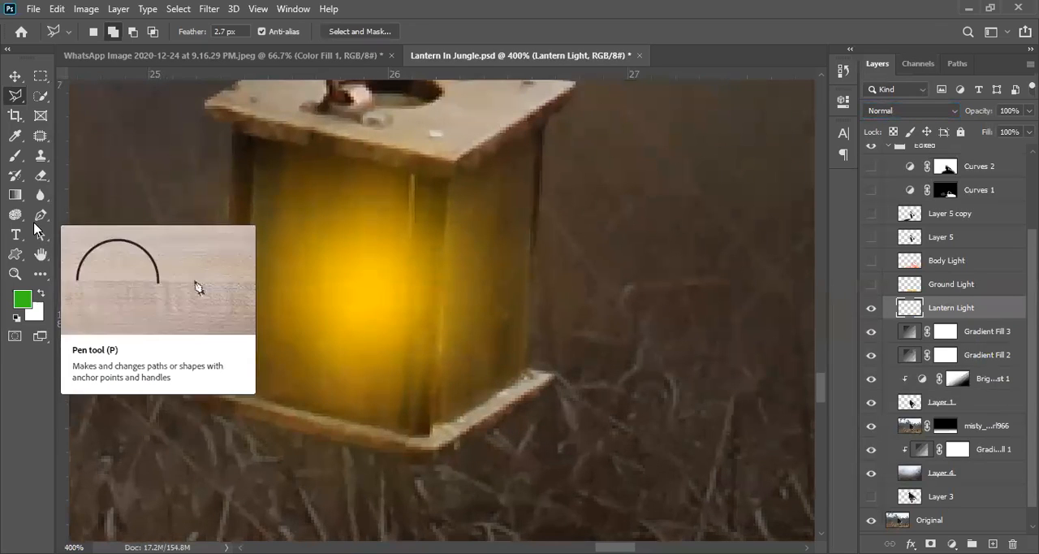
key("b")
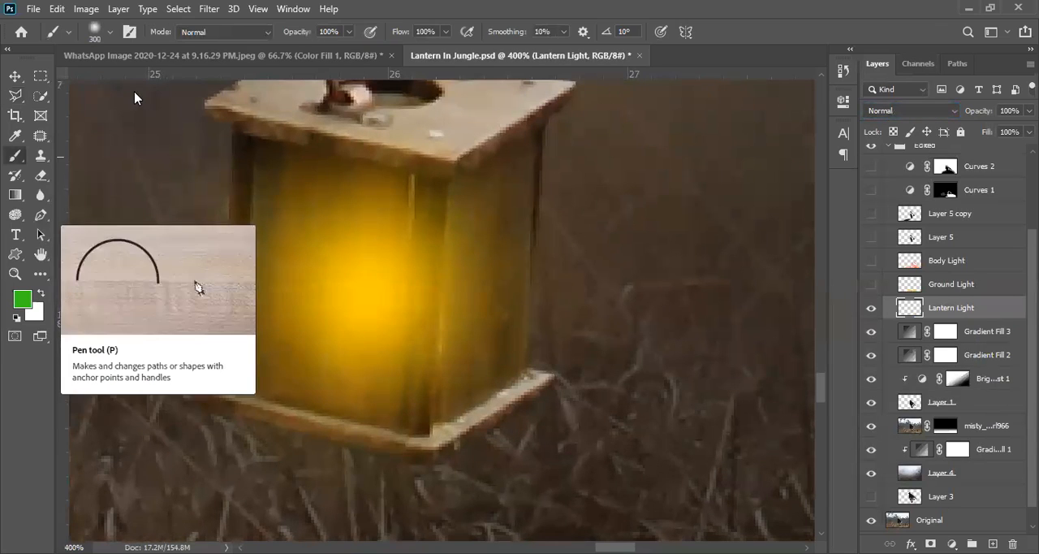
left_click(111, 34)
left_click_drag(84, 116, 70, 123)
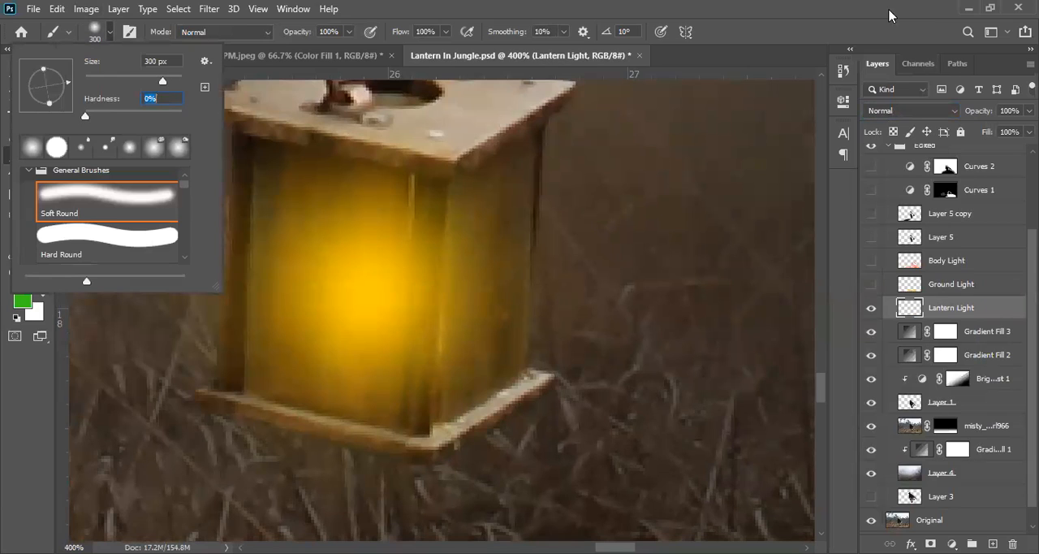
left_click(493, 257)
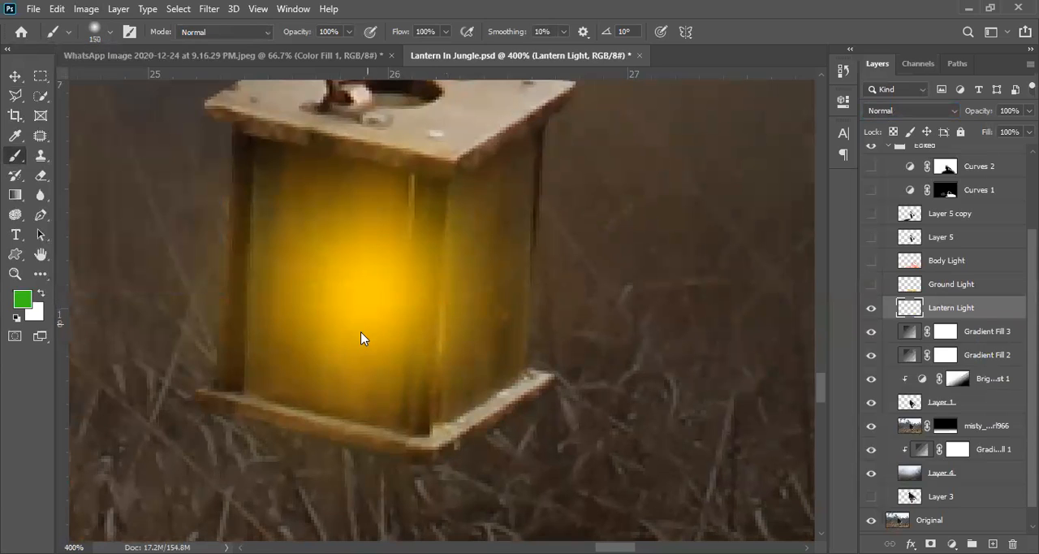
- Try a soft green dab with an 80 px brush on the lantern's front pane and undo it
key("bracketleft")
left_click(313, 353)
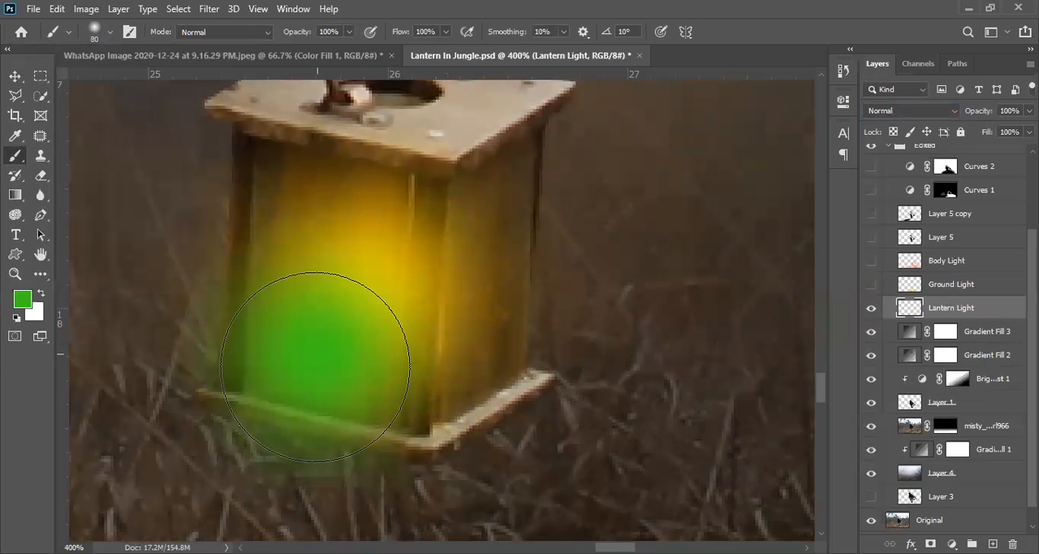
key("ctrl+z")
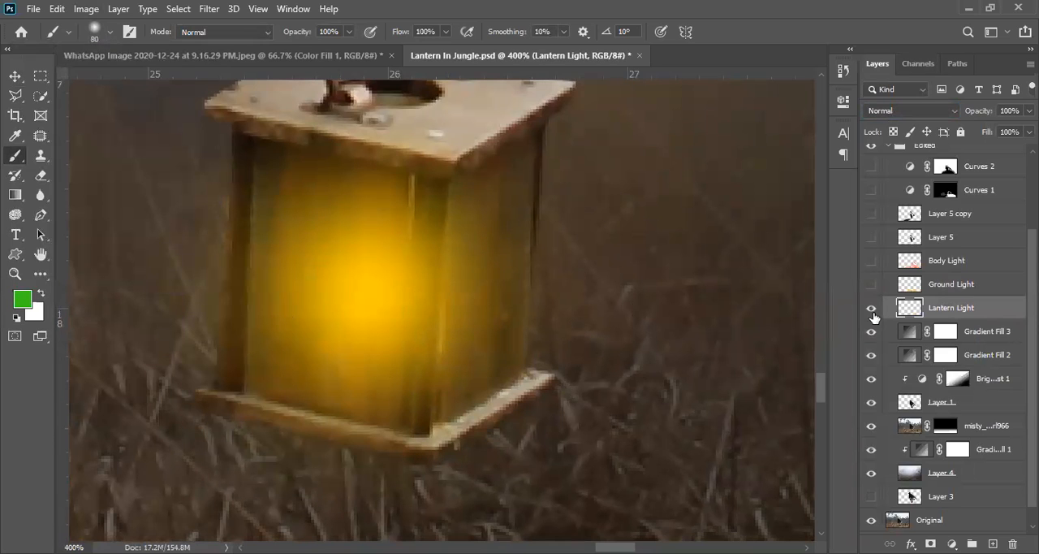
- Set the Lantern Light layer's blend mode to Color Dodge and hide the layer
left_click(914, 110)
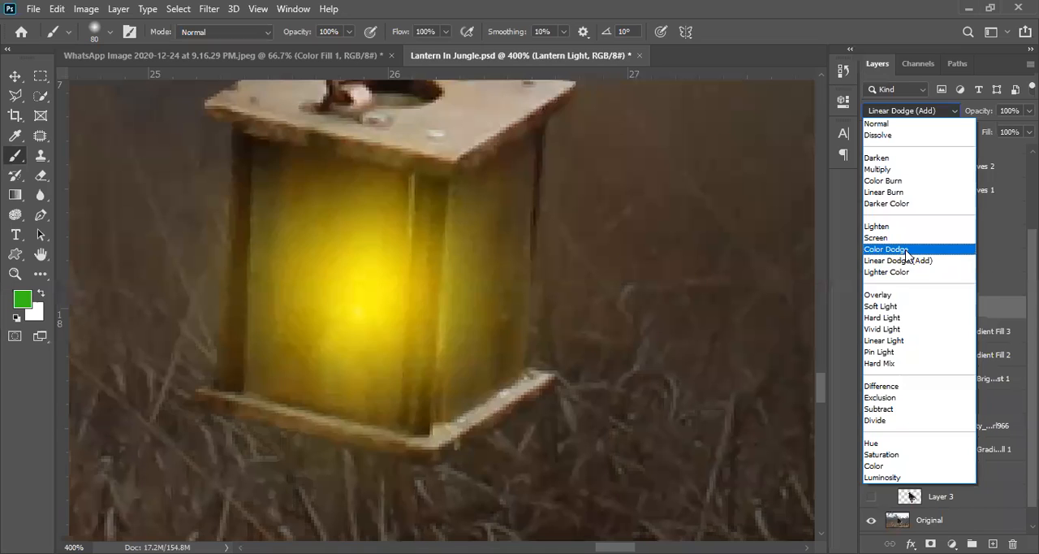
left_click(902, 249)
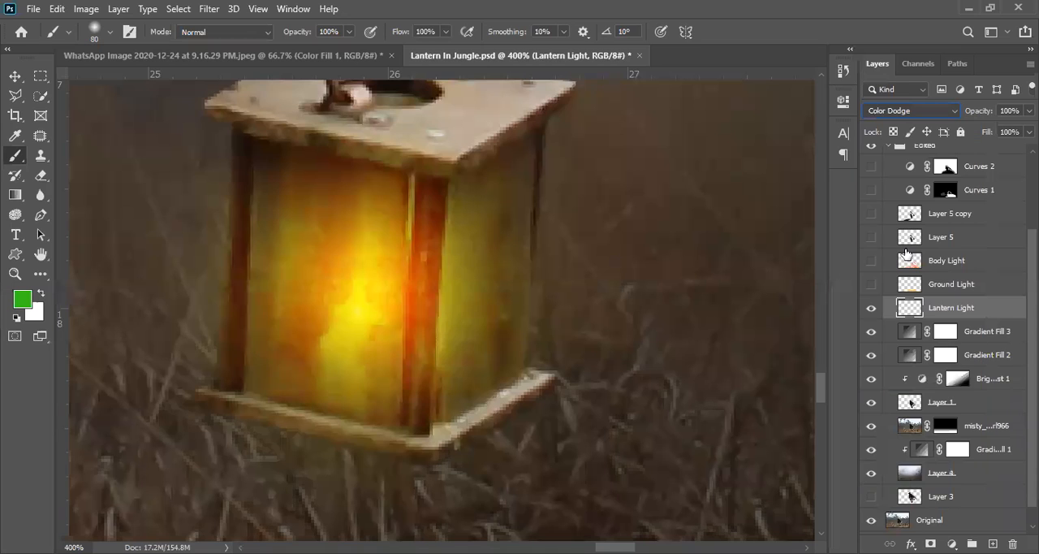
left_click(872, 307)
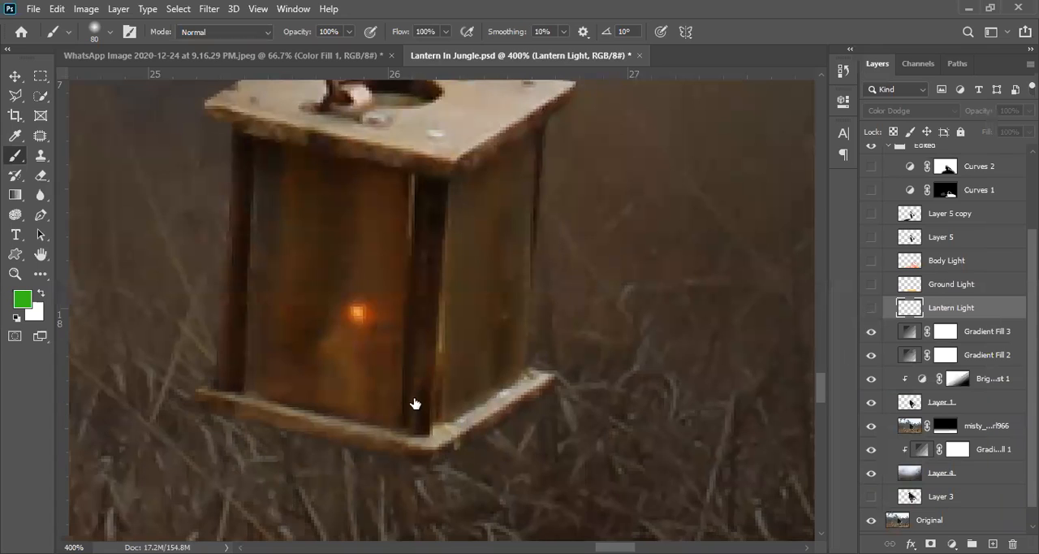
- Compare the whole scene at 25% with the Gradient Fill 3 and Gradient Fill 2 layers hidden and shown
left_click(414, 398, "alt")
left_click(414, 397, "alt")
left_click(414, 398, "alt")
left_click(406, 382, "alt")
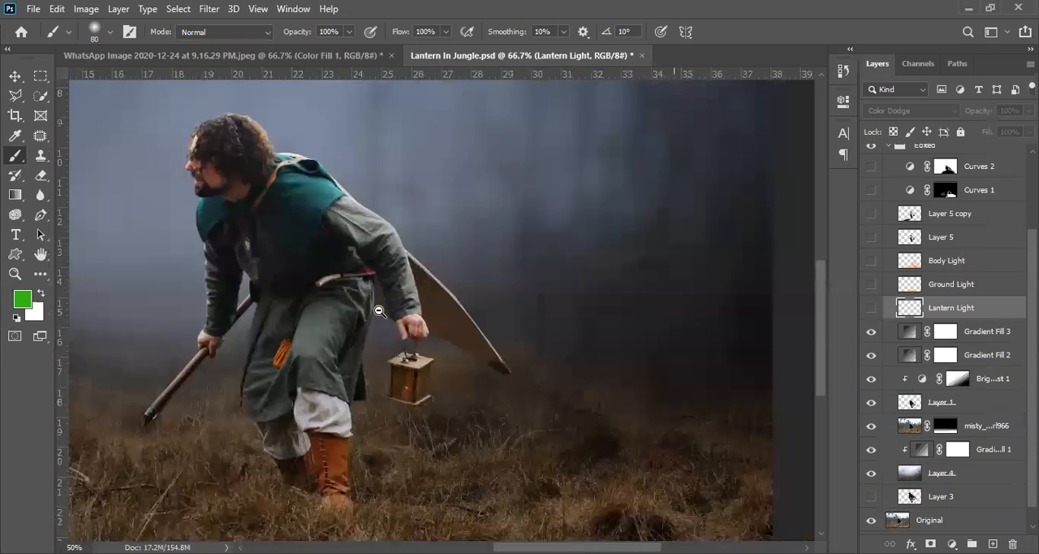
left_click(379, 311, "alt")
left_click(380, 311, "alt")
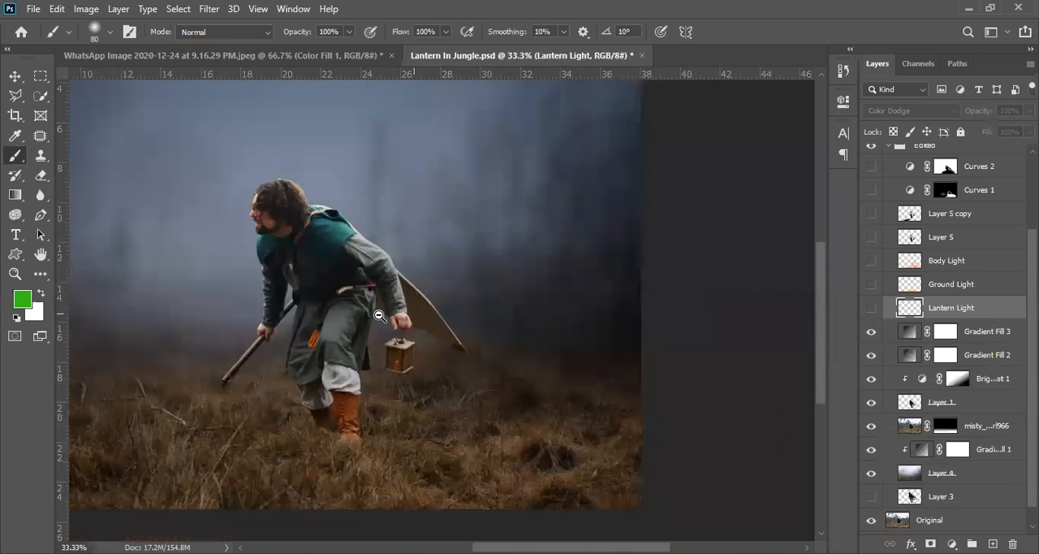
left_click(378, 315, "alt")
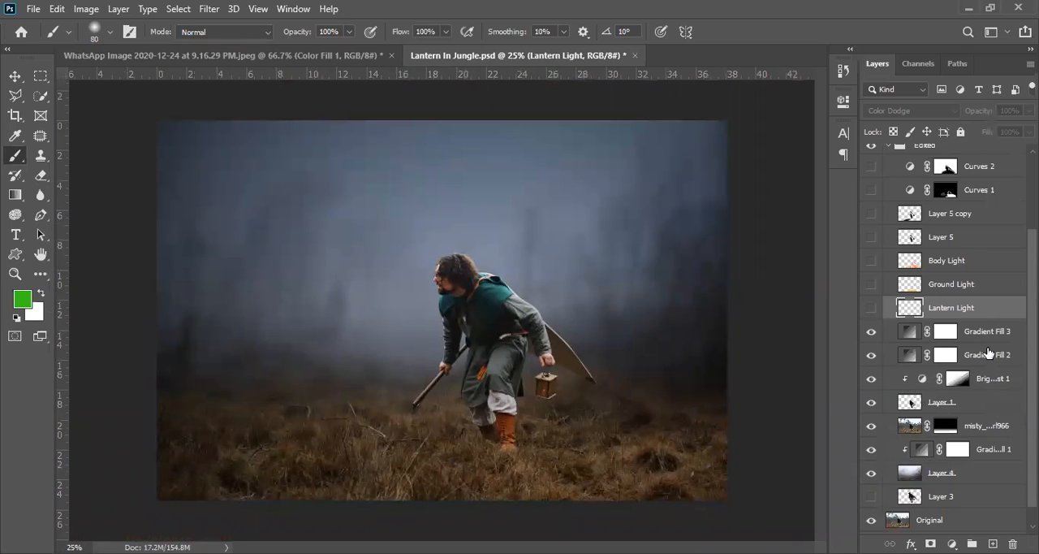
left_click(871, 332)
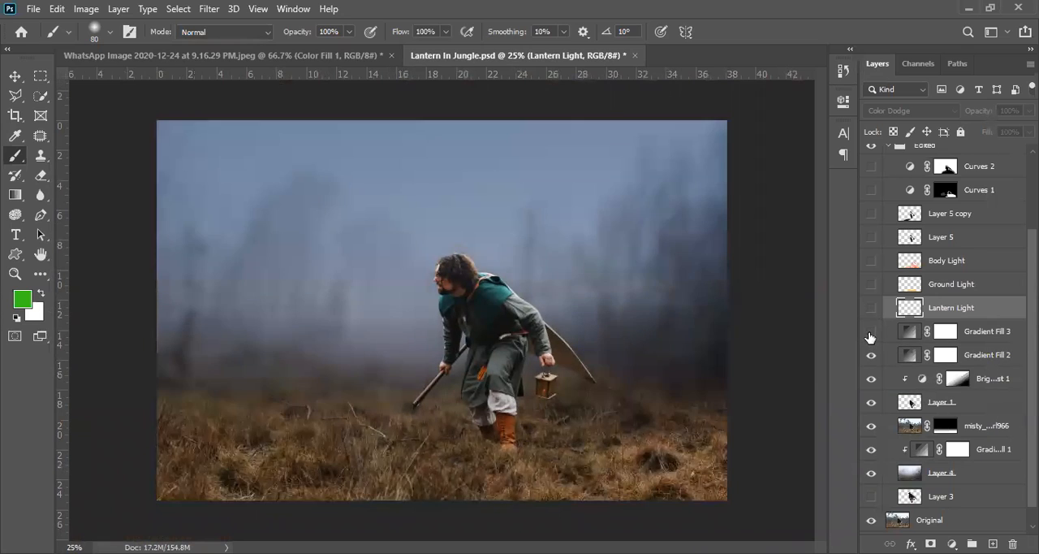
left_click(871, 357)
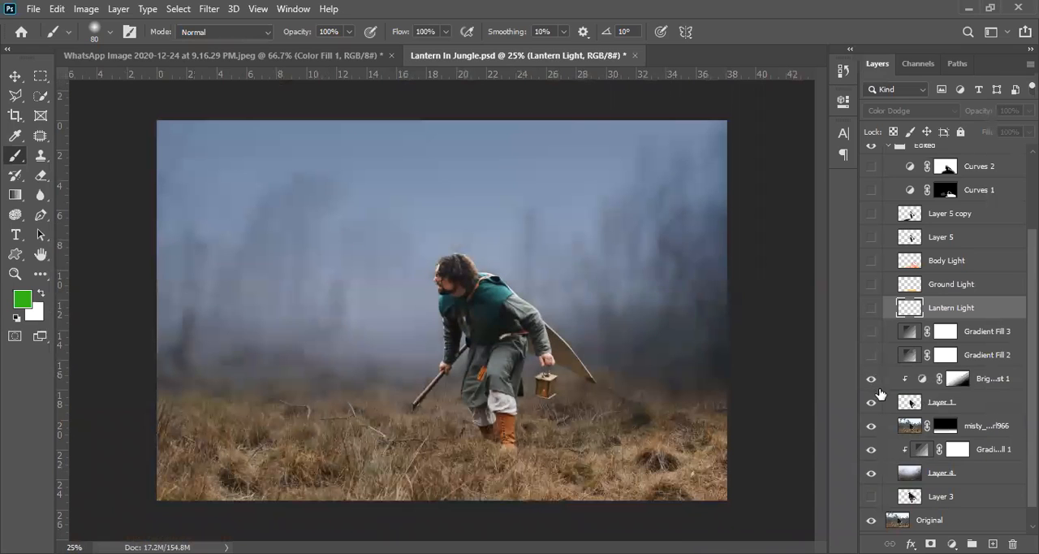
left_click(869, 357)
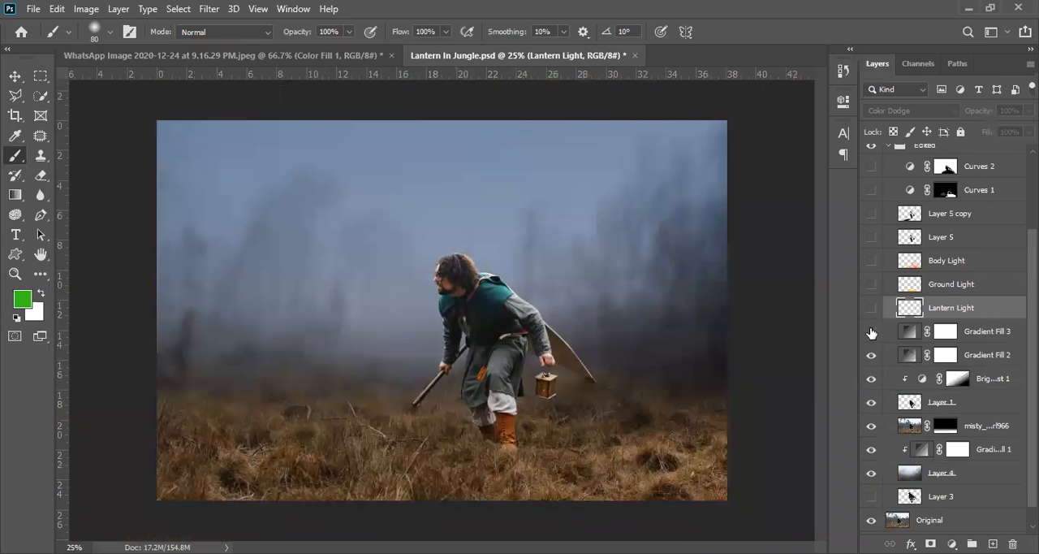
left_click(871, 333)
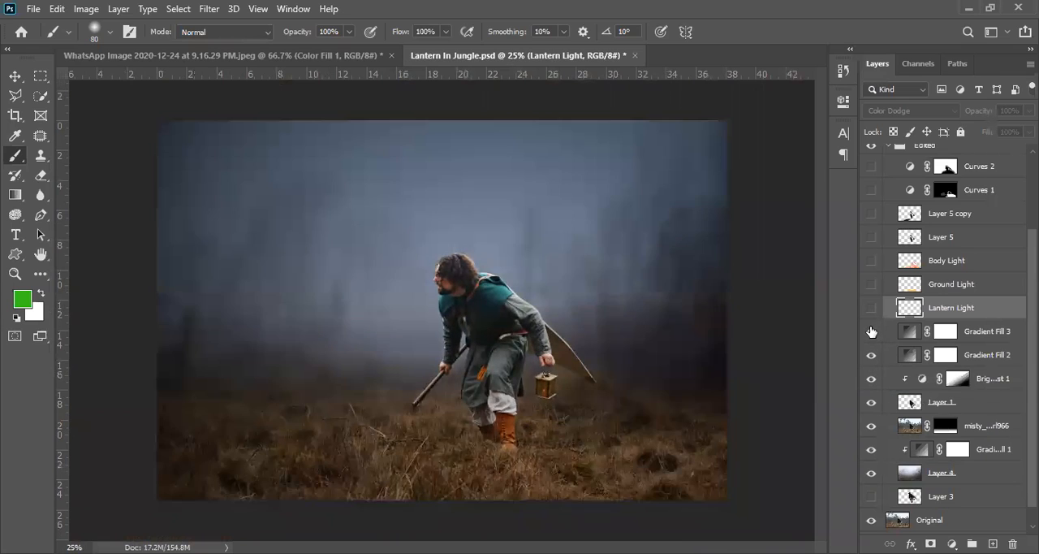
- Hide the Gradient Fill 3, Gradient Fill 2, Brightness/Contrast 1 and Layer 1 layers
left_click(996, 333)
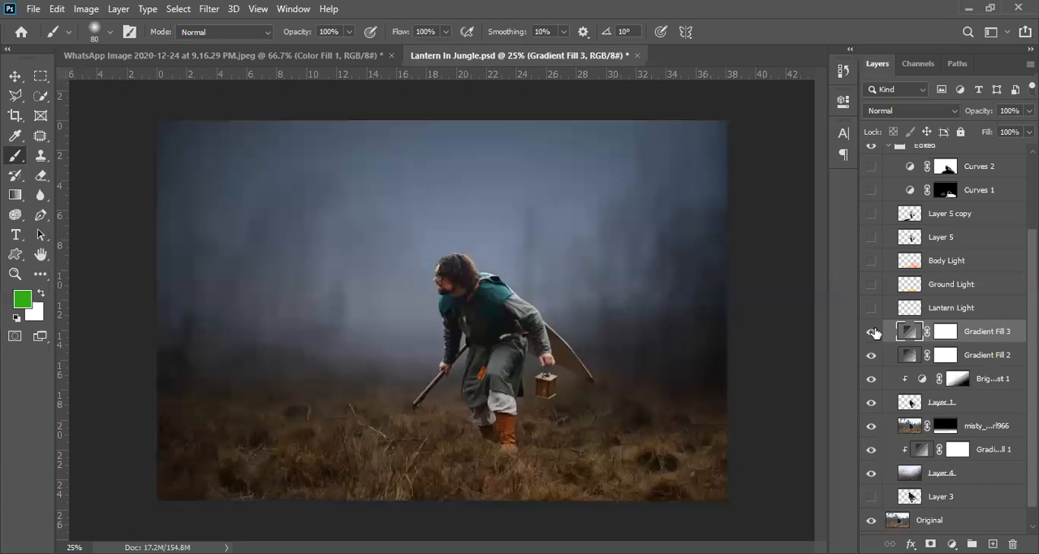
left_click_drag(871, 332, 869, 365)
left_click(971, 380)
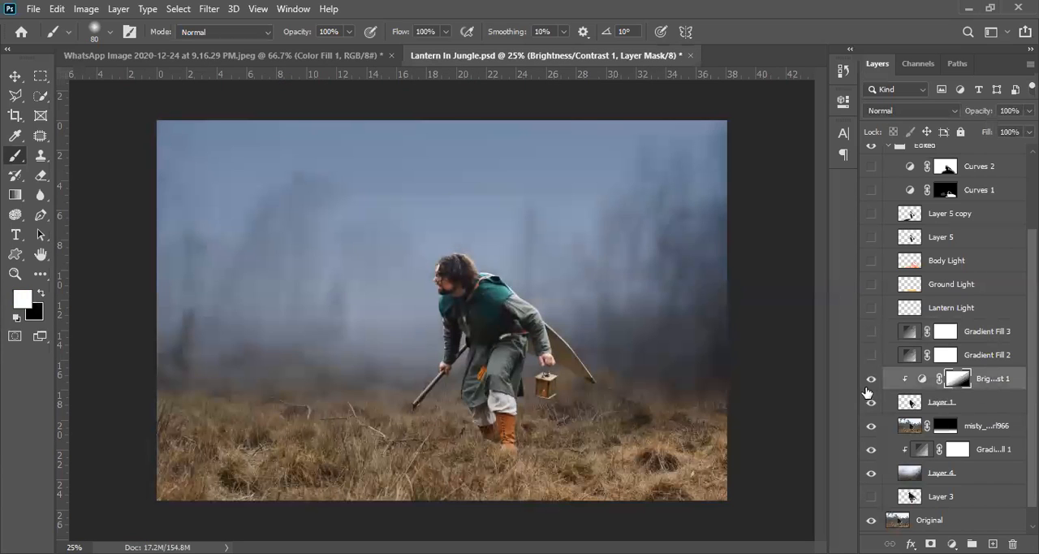
left_click(871, 380)
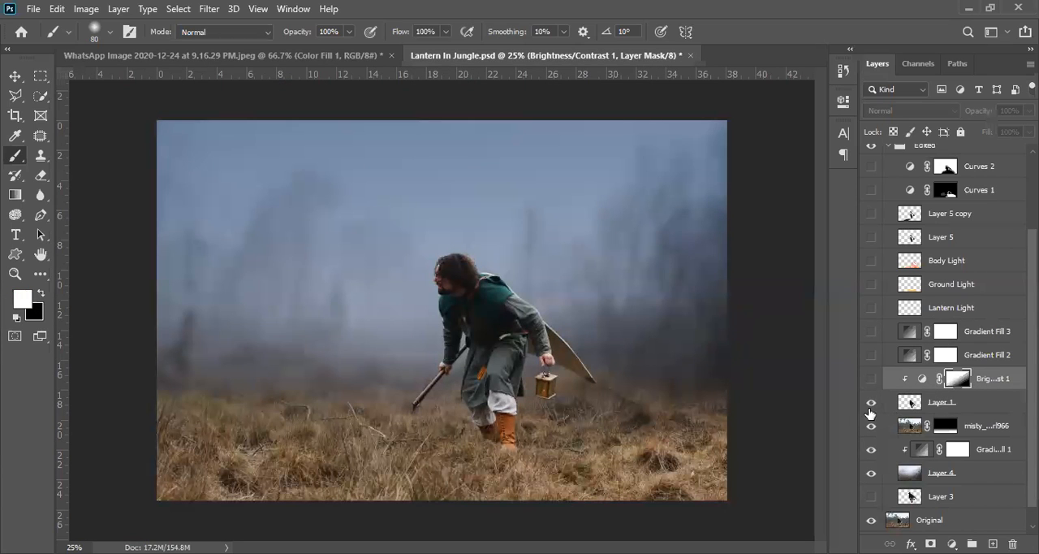
left_click(870, 402)
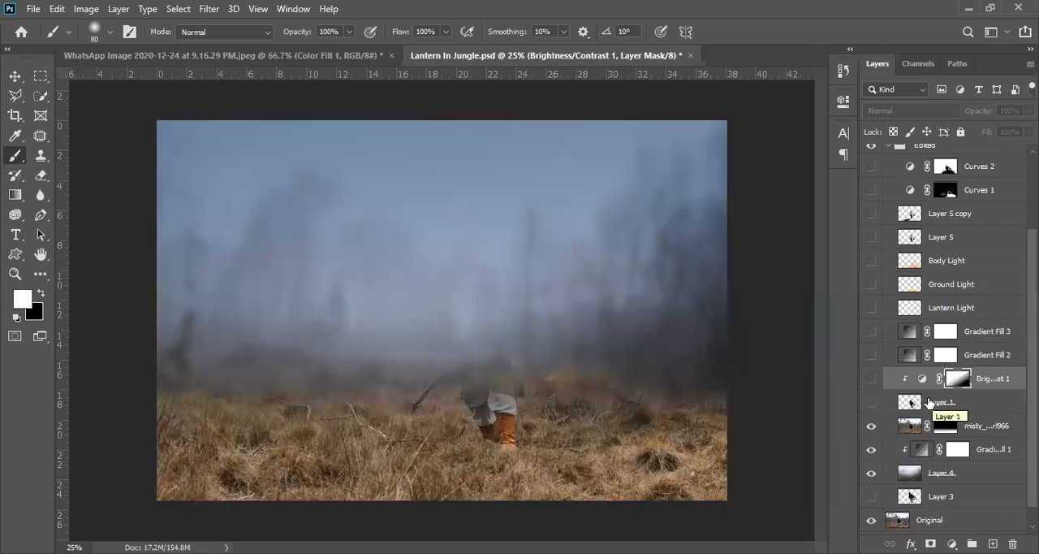
- Apply the misty_moors layer's mask to its pixels and compare the ground with that layer hidden and shown
scroll(864, 434, "down", 1)
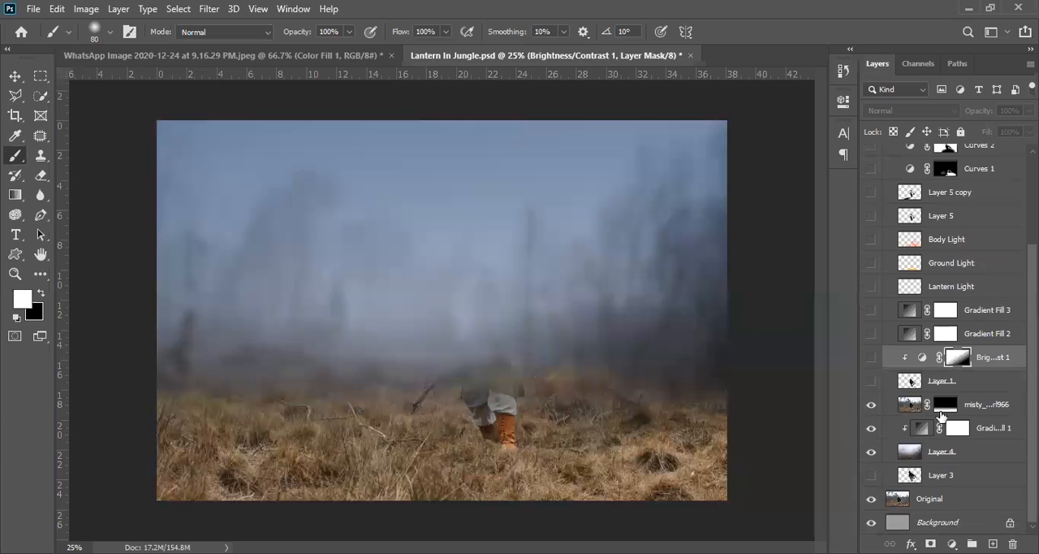
left_click(990, 407)
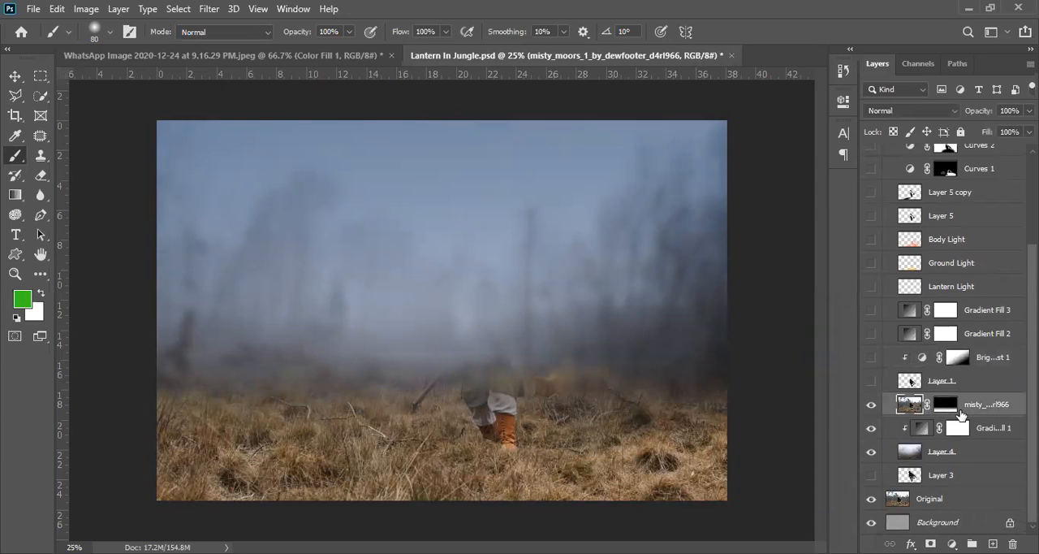
left_click(944, 408)
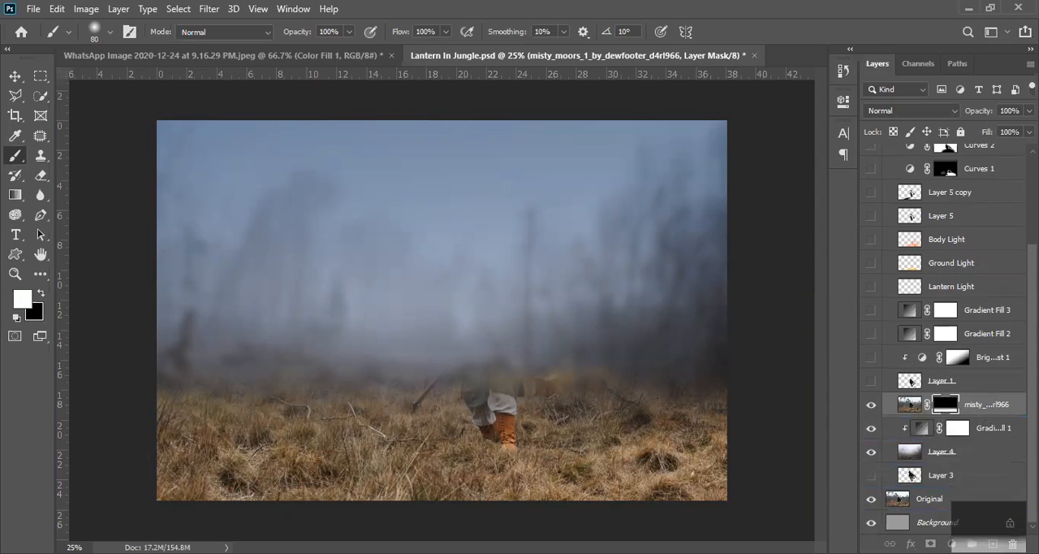
left_click(1013, 543)
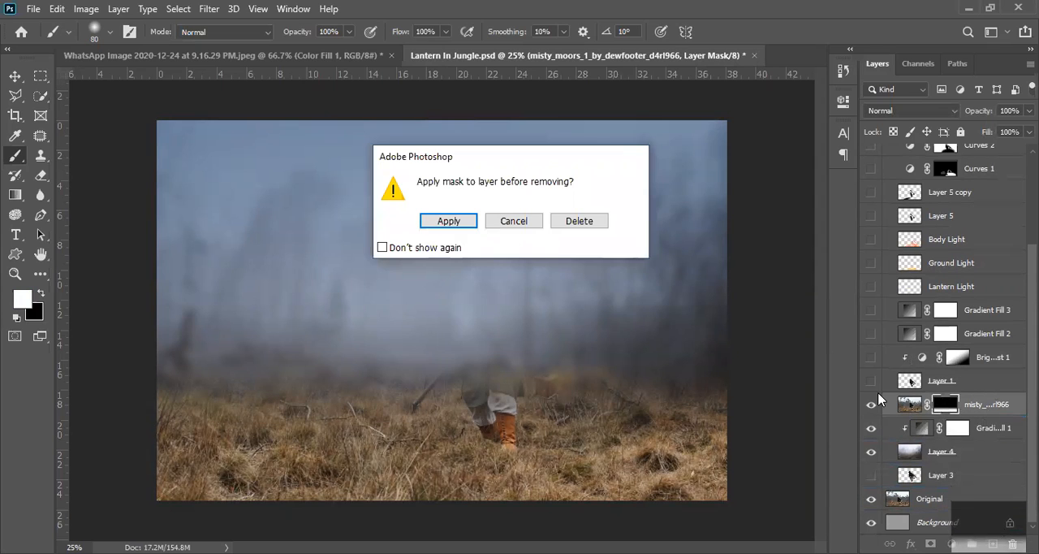
left_click(446, 223)
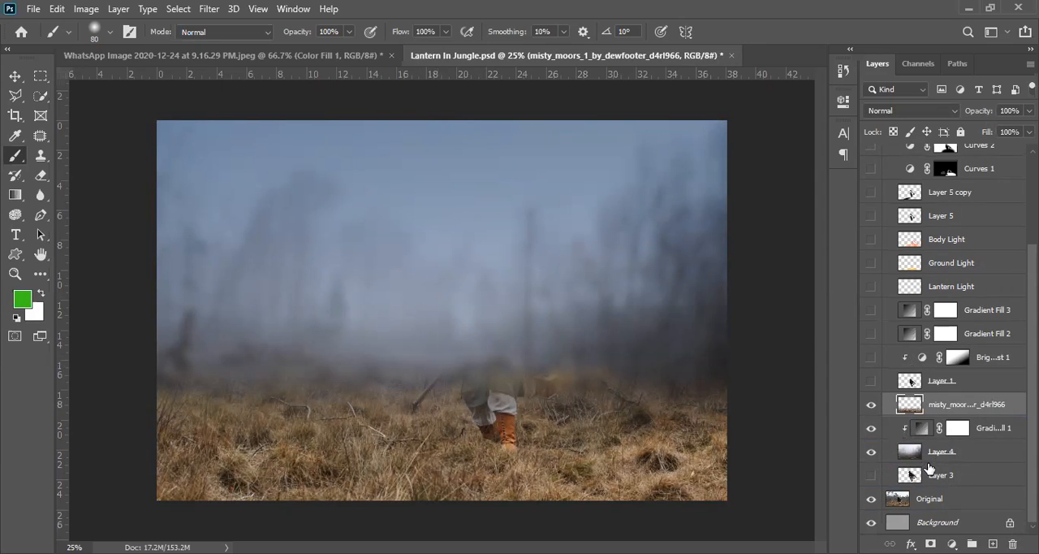
left_click(872, 404)
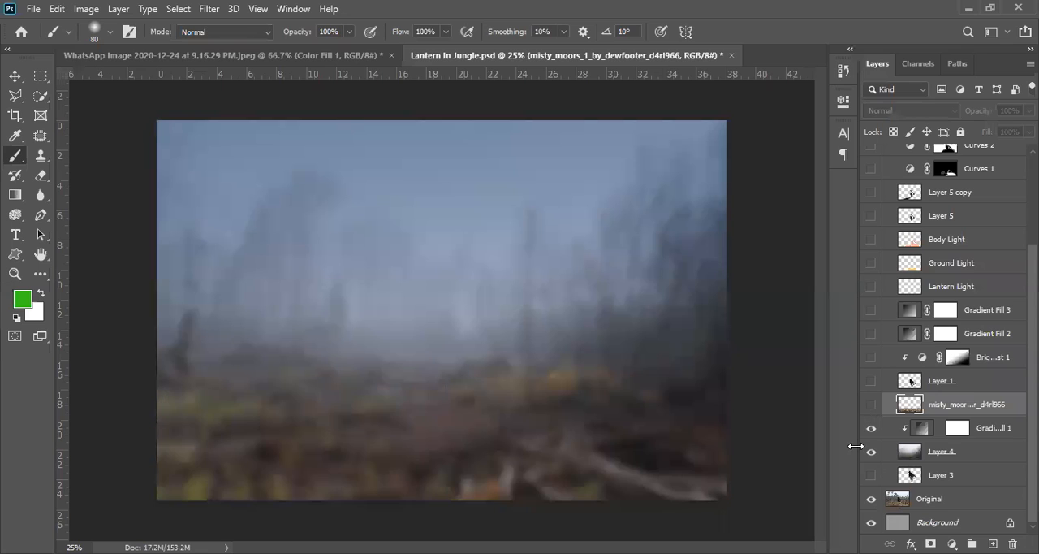
left_click(871, 404)
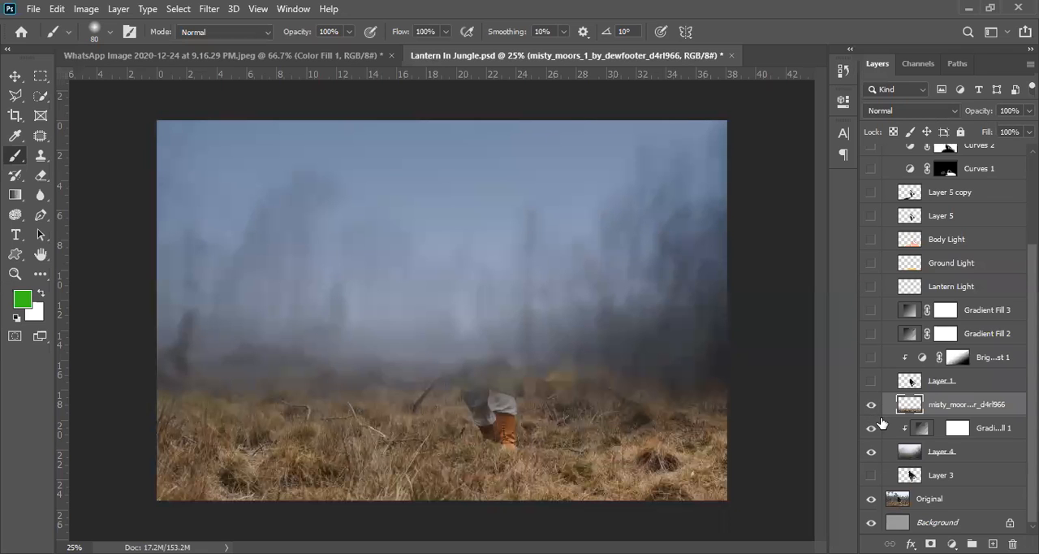
- Undo applying the misty_moors layer's mask and hide the Lantern Light layer
key("ctrl+z")
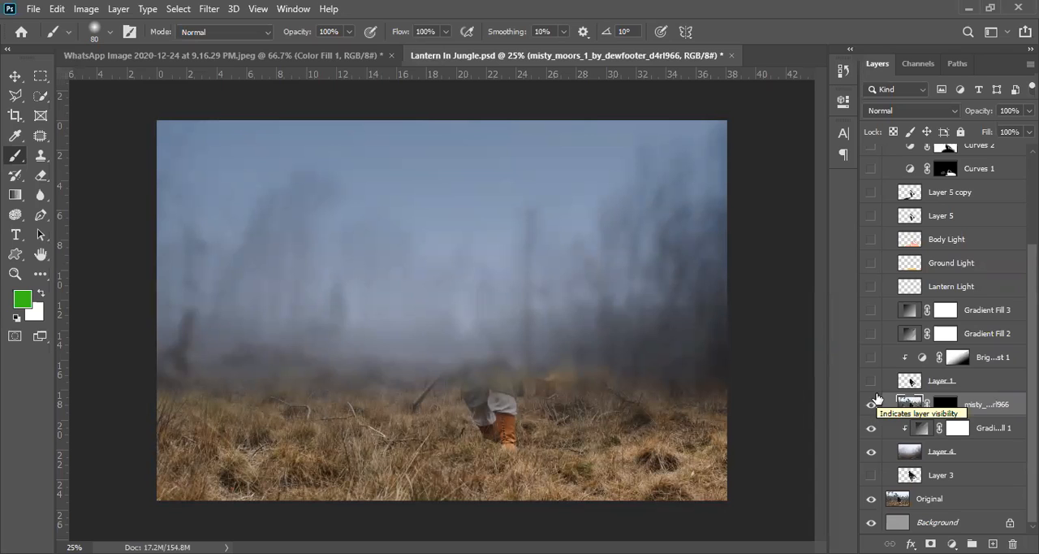
key("ctrl+z")
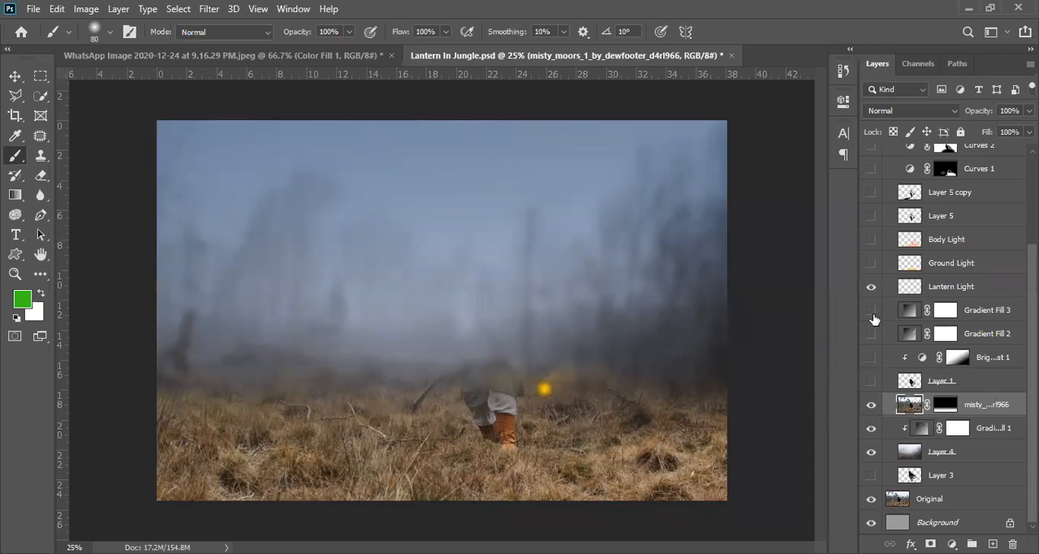
left_click(871, 286)
- Compare the scene with the masked misty_moors layer and Layer 4 each hidden and shown
left_click(871, 404)
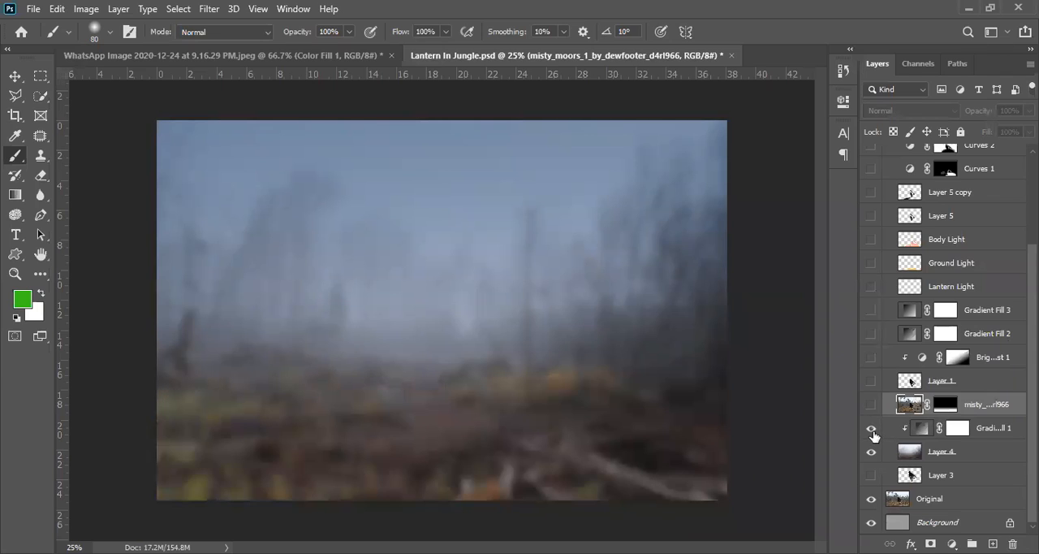
left_click(872, 405)
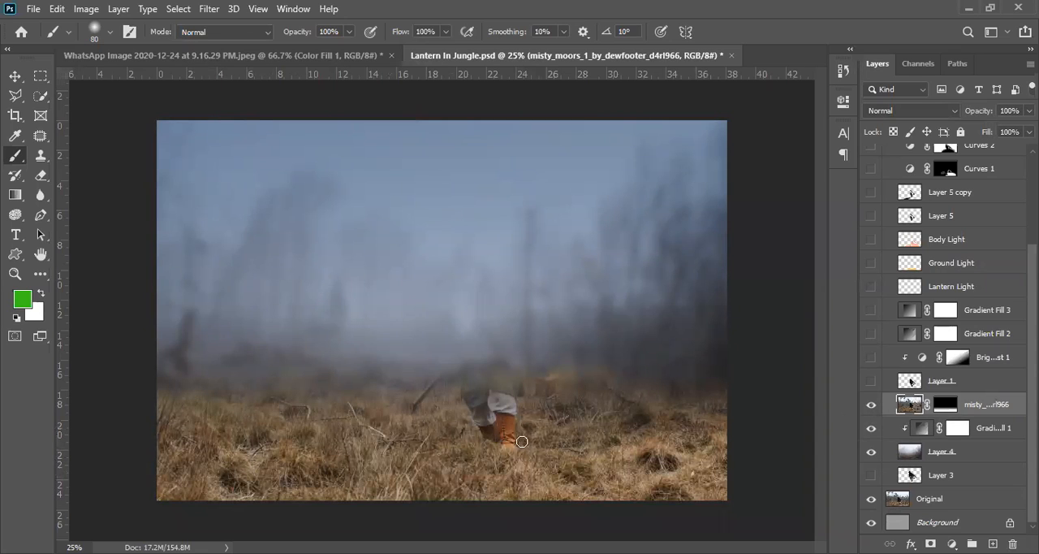
left_click(871, 454)
left_click(870, 454)
left_click(872, 455)
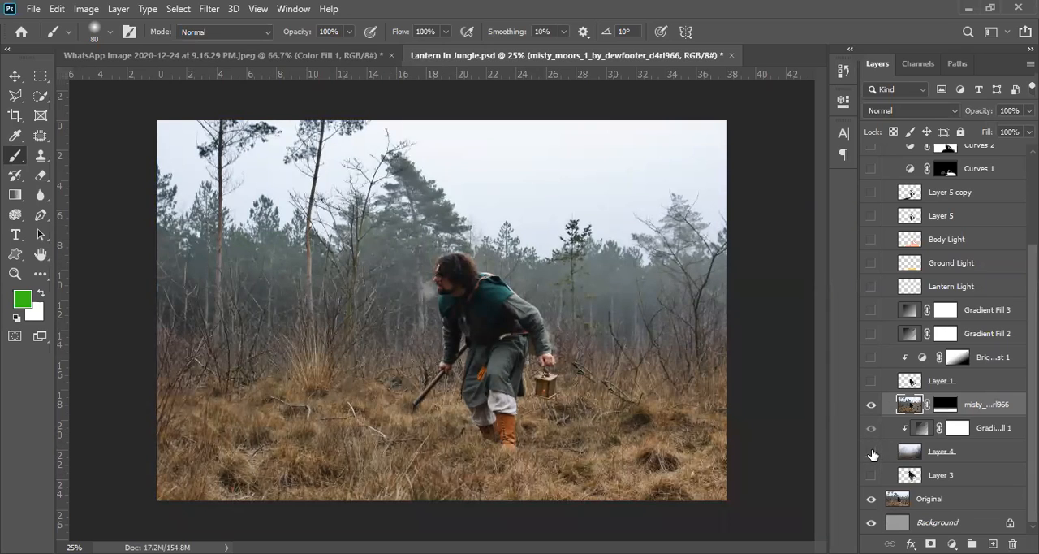
left_click(871, 453)
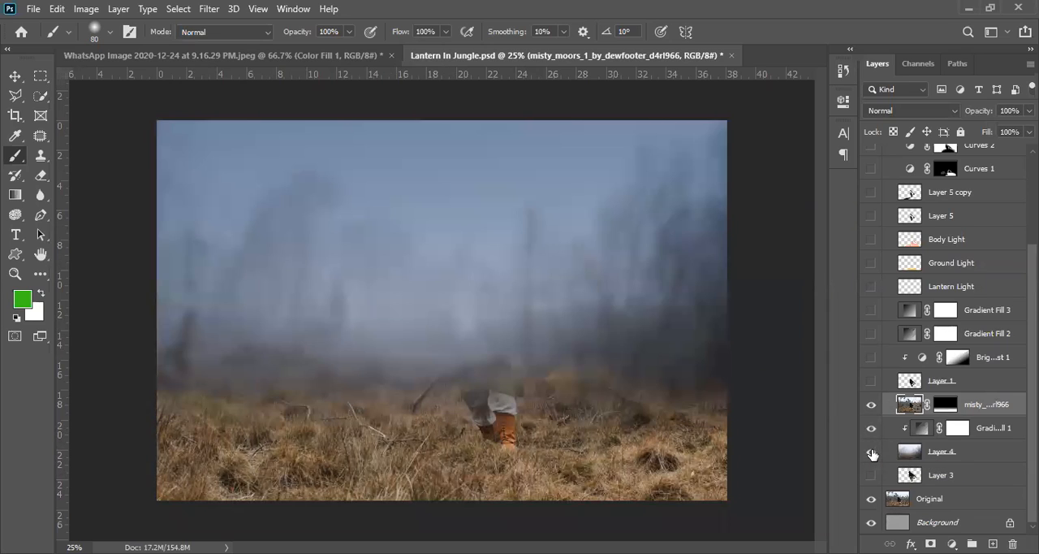
- Check the blend modes of Layer 4 and its clipped Gradient Fill 1, leaving Gradient Fill 1 selected
left_click(978, 456)
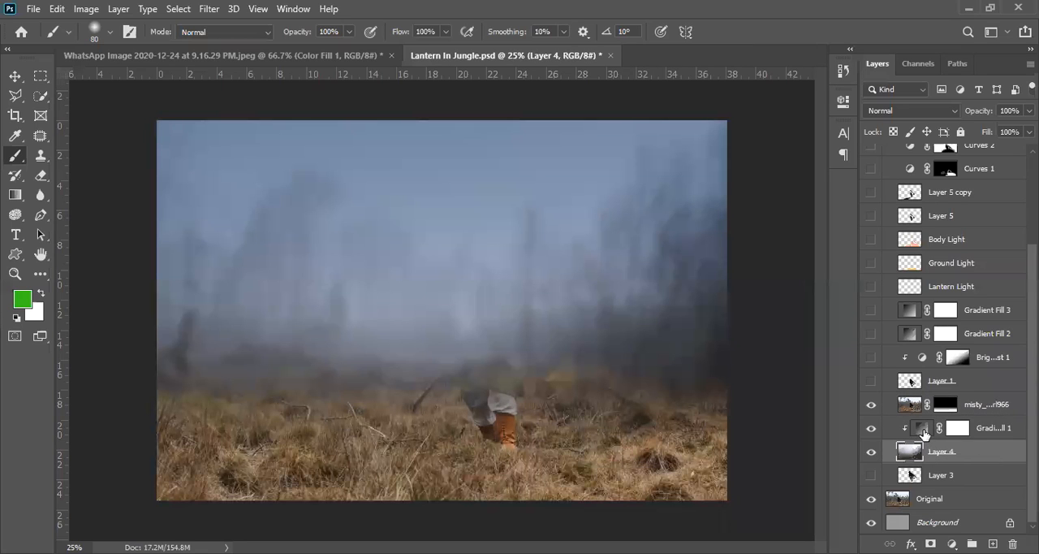
left_click(995, 432)
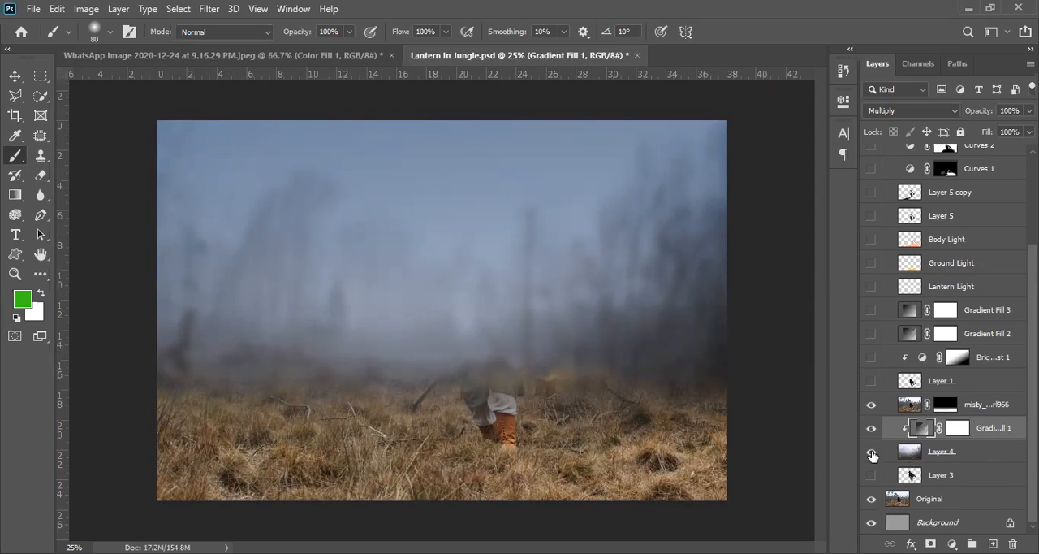
- Examine the Original layer by hiding misty_moors, Gradient Fill 1 and Layer 4, and select the misty_moors layer's mask
left_click(979, 451)
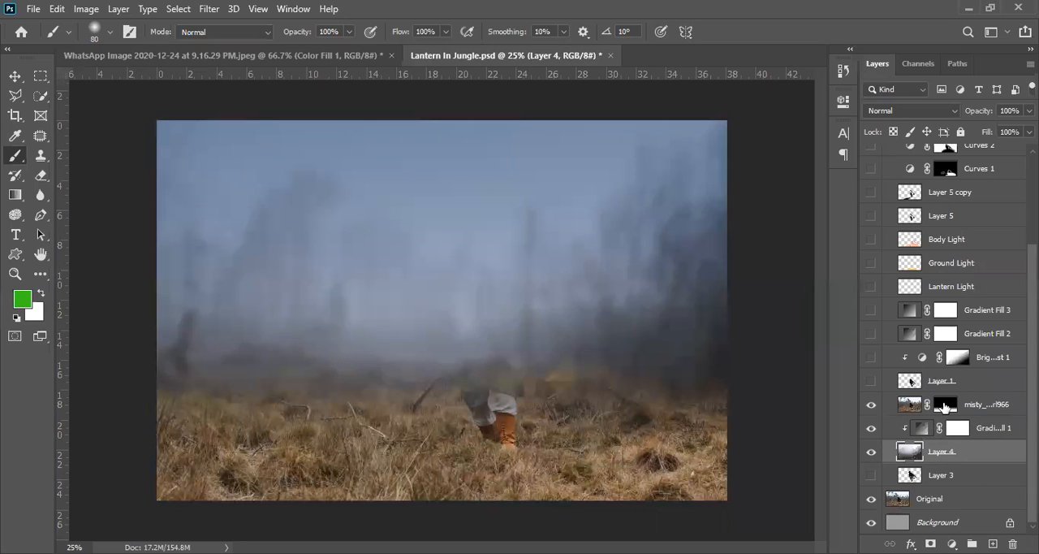
left_click(959, 405)
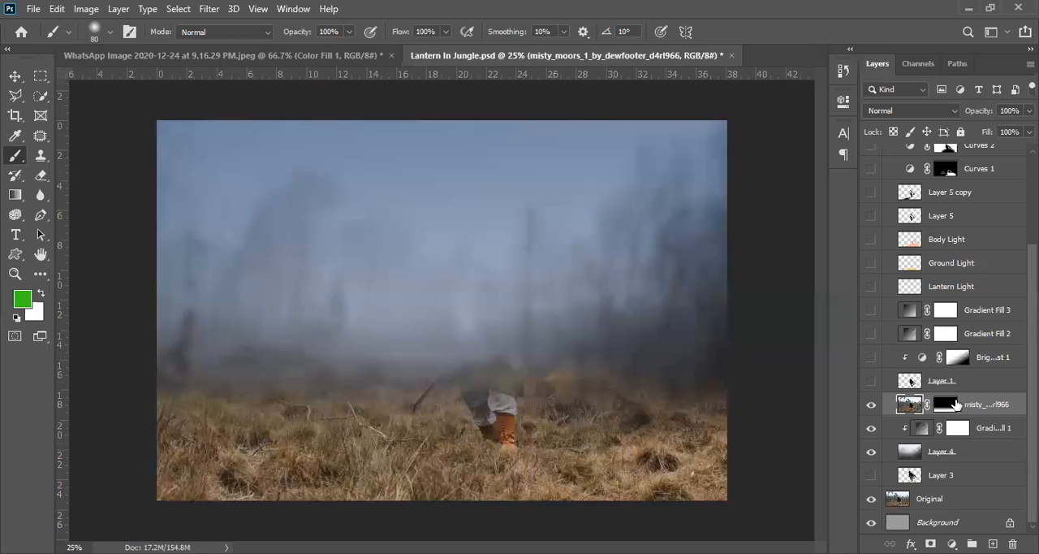
left_click(935, 500)
left_click_drag(871, 406, 870, 451)
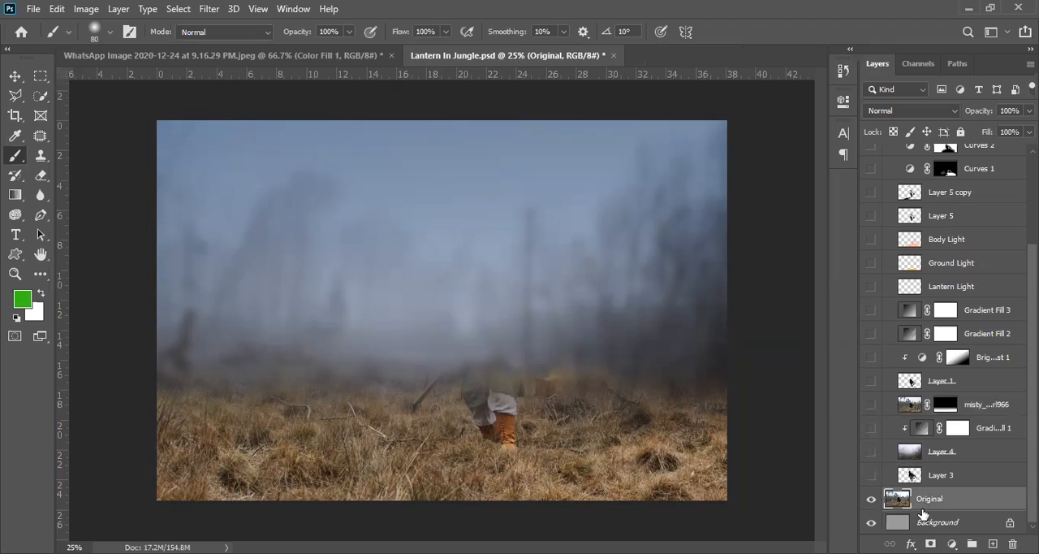
left_click(946, 403)
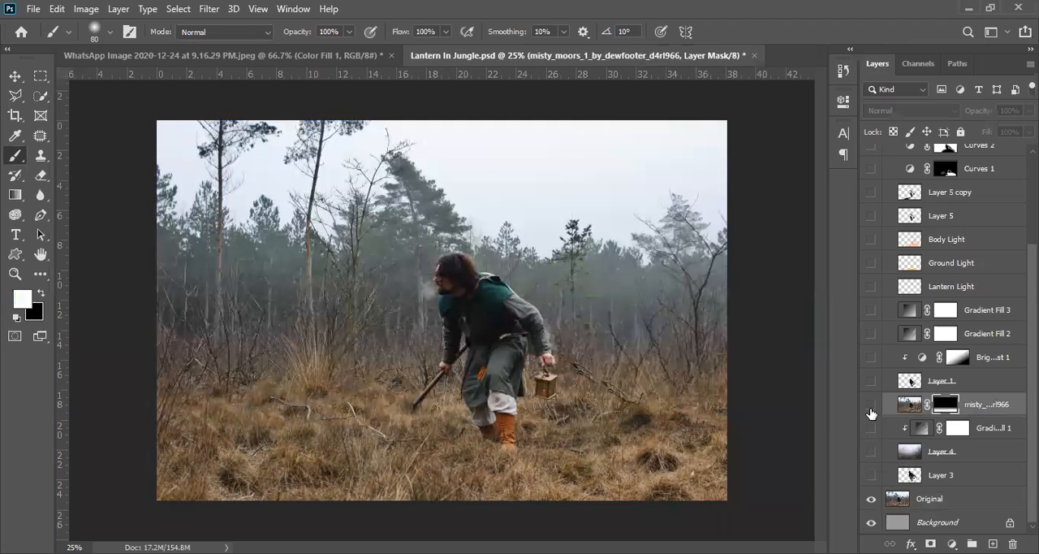
- Show the misty_moors layer, Layer 3, Layer 4 and its clipped Gradient Fill 1
left_click(871, 408)
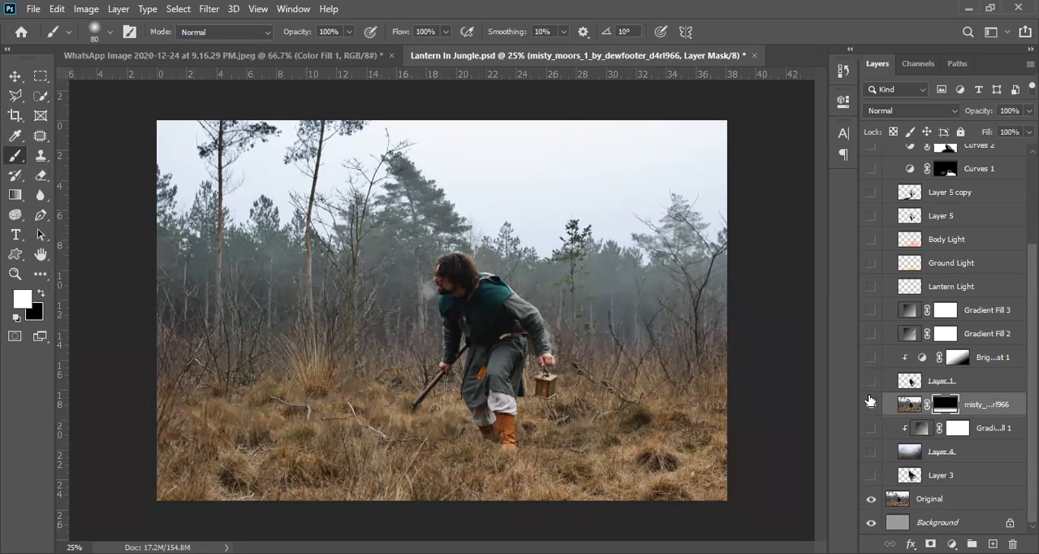
left_click(871, 473)
left_click(871, 451)
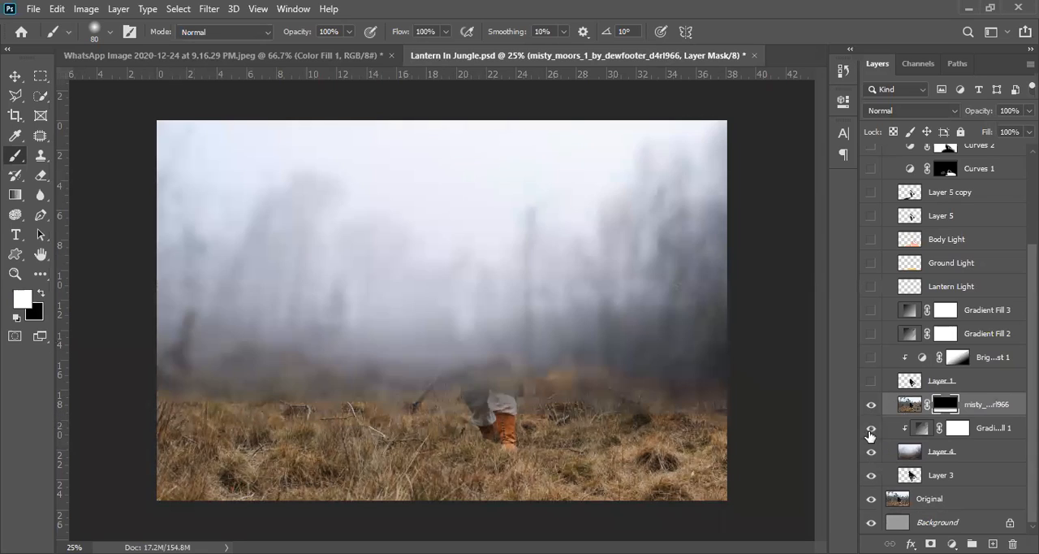
left_click(871, 428)
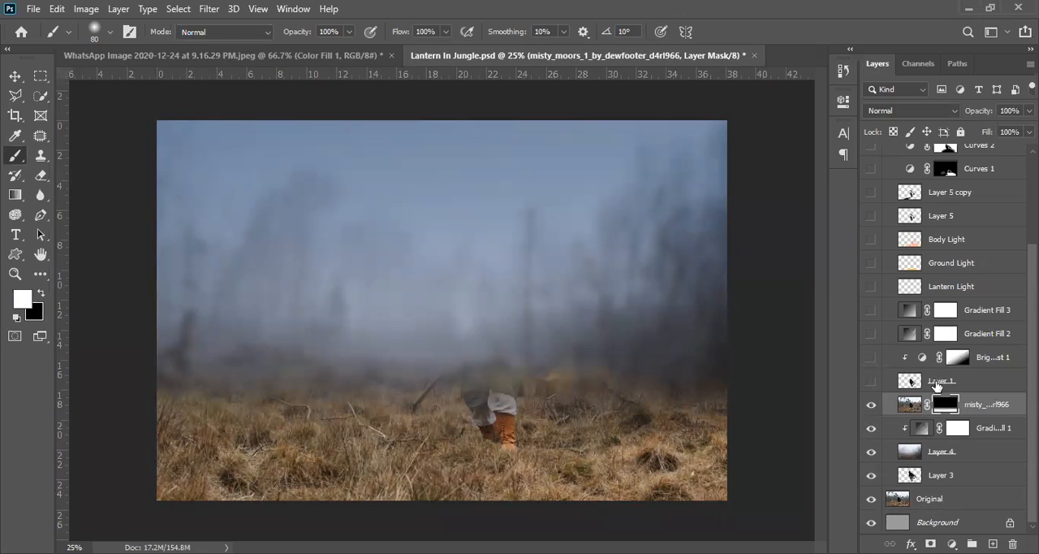
- Select Layer 1 and compare the scene with the cut-out subject hidden and shown
left_click(936, 382)
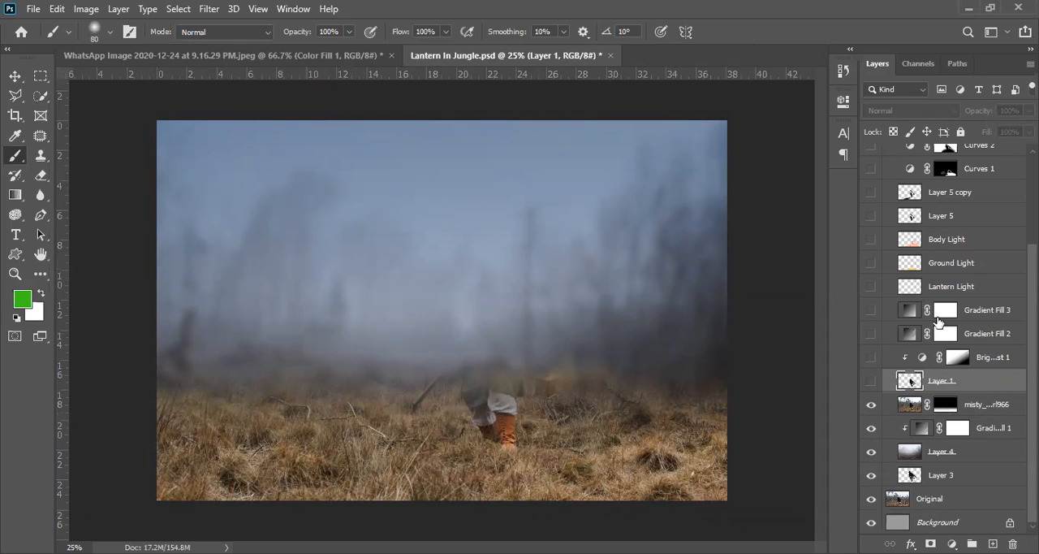
left_click(872, 381)
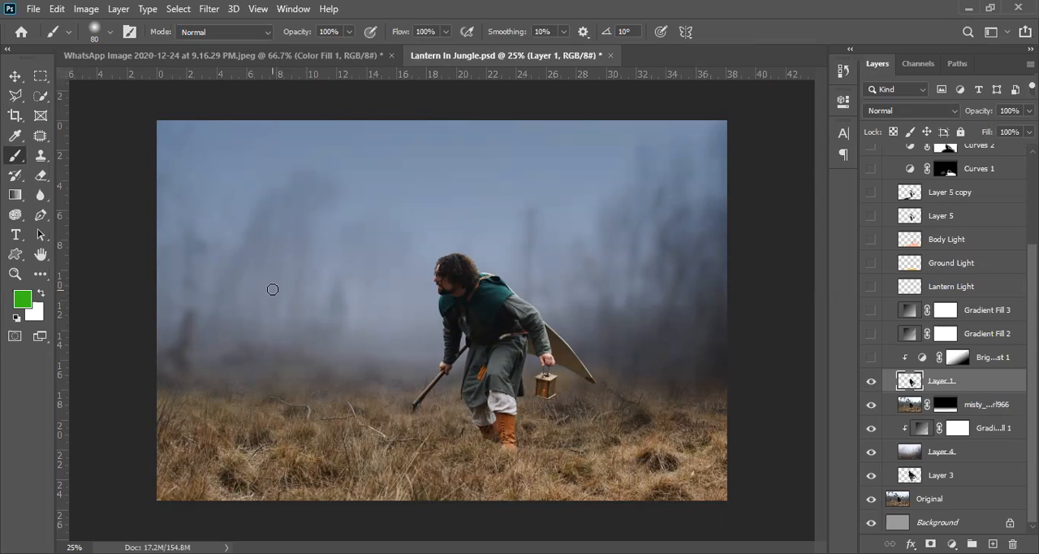
left_click(871, 387)
left_click(871, 382)
- Examine the blurred background on Layer 4 by hiding Layer 1, misty_moors, Gradient Fill 1 and Original, and select Layer 4
left_click(872, 404)
left_click(871, 427)
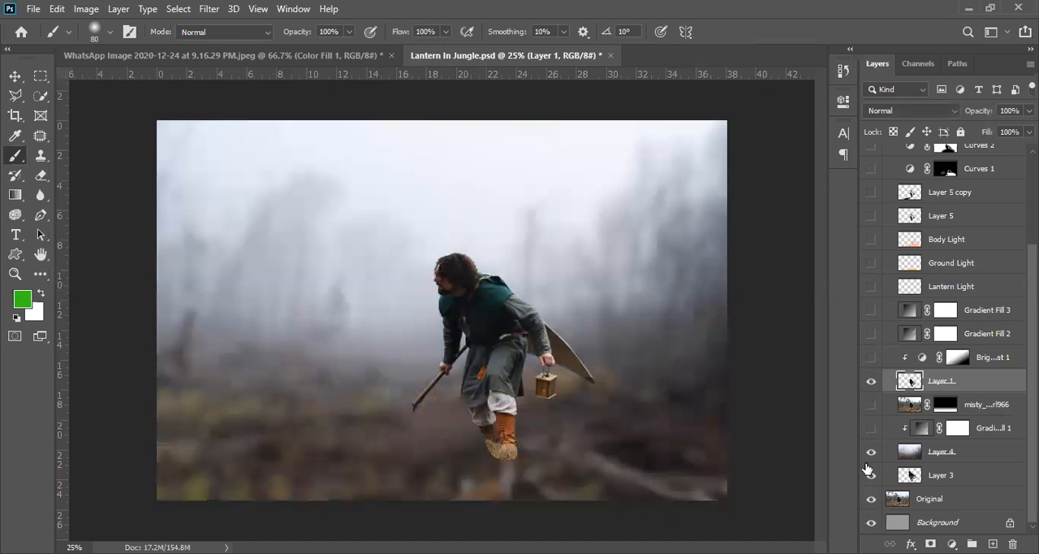
left_click(870, 500)
left_click(871, 382)
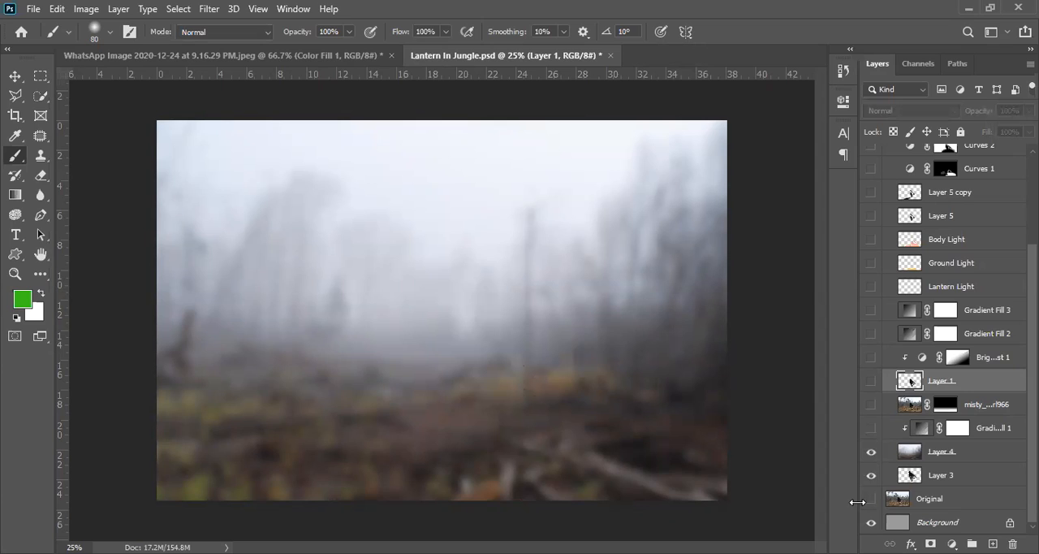
left_click(977, 453)
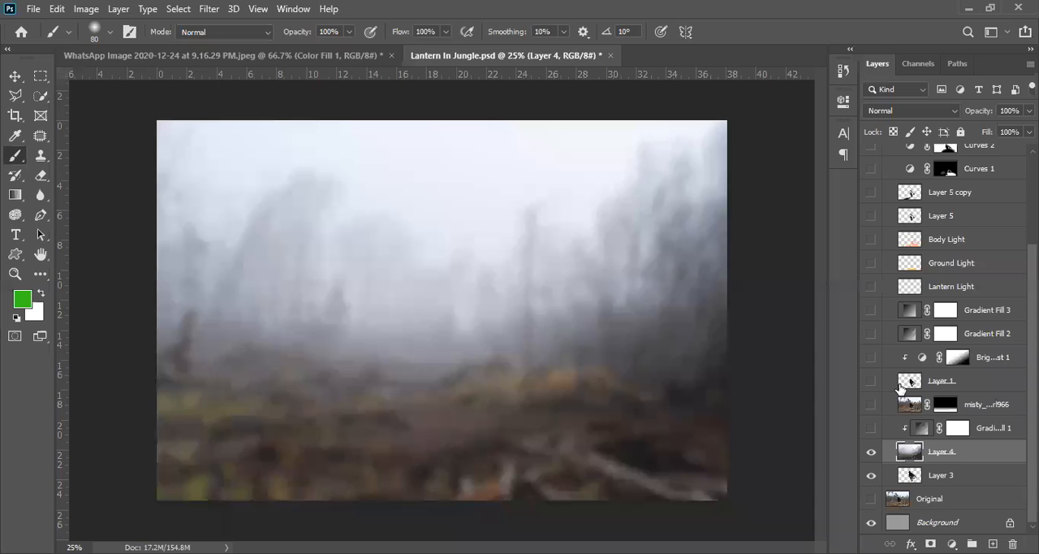
- Show all the hidden layers in the Edited group from Gradient Fill 1 up to Curves 2 and collapse the group
left_click(871, 381)
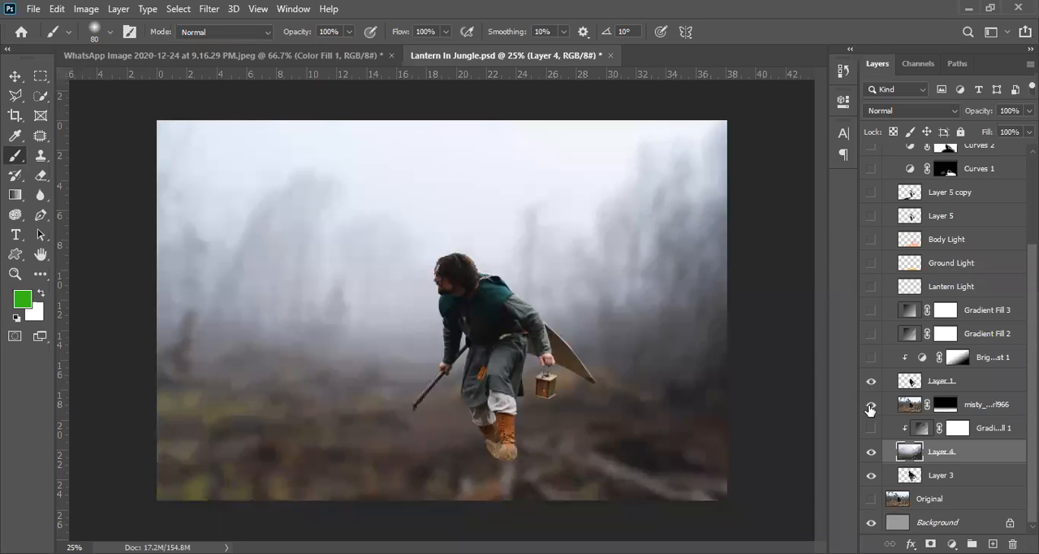
left_click(871, 404)
left_click(871, 428)
left_click_drag(873, 358, 877, 215)
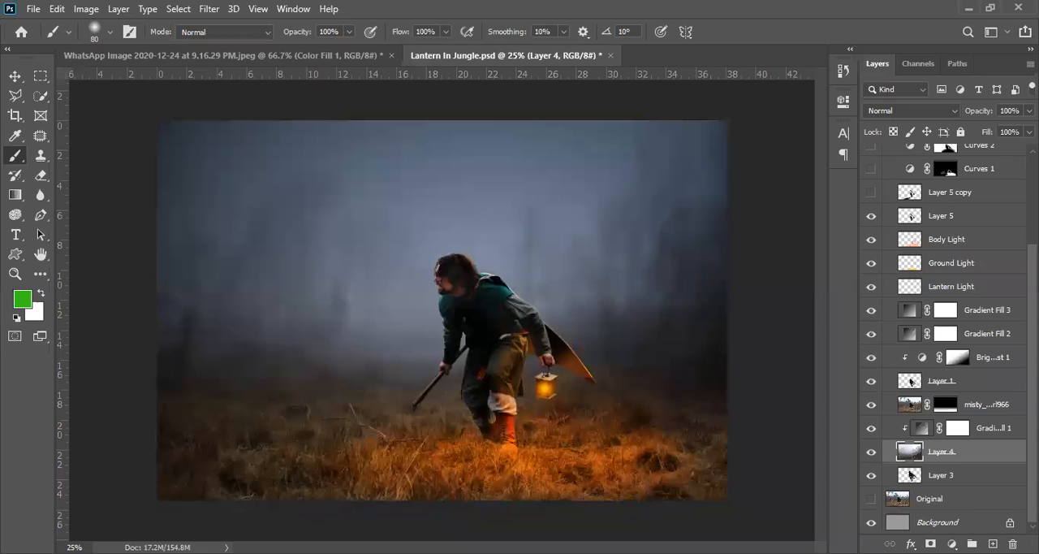
scroll(933, 325, "up", 5)
left_click_drag(872, 316, 874, 269)
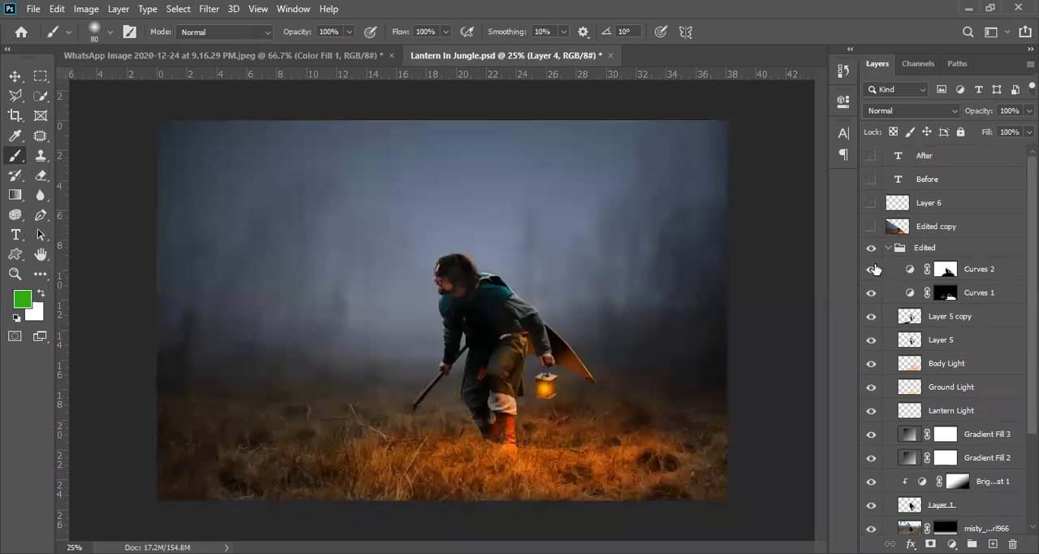
left_click(892, 249)
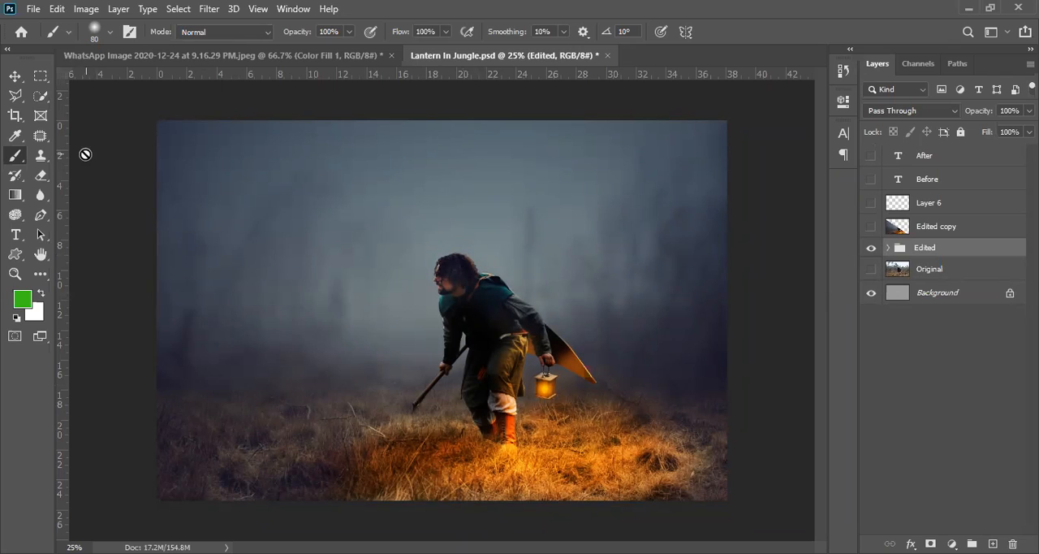
- Switch to the Polygonal Lasso tool and set its feather to 1.5 px
left_click(14, 98)
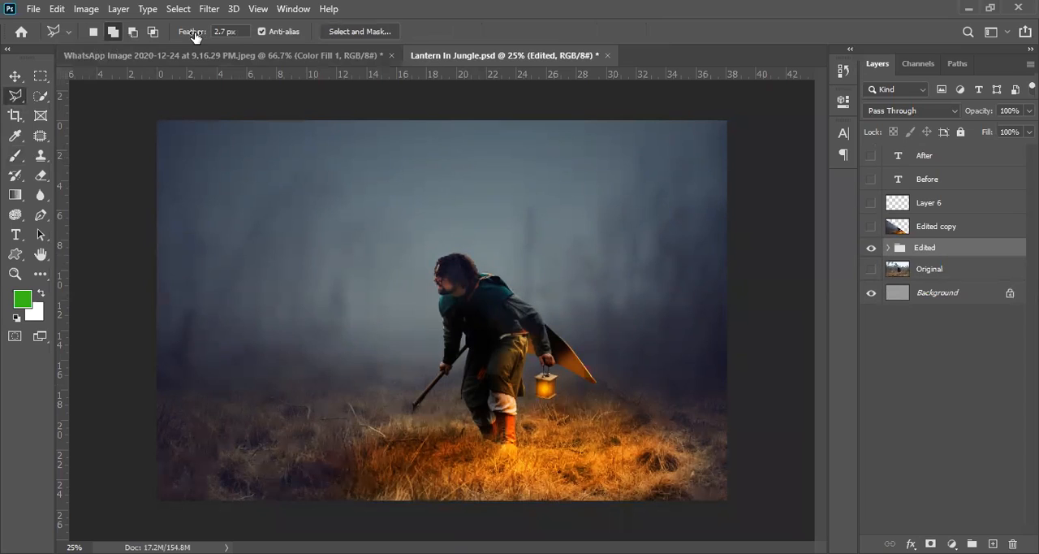
left_click_drag(195, 38, 185, 41)
- Add a Black & White adjustment layer above the Edited group with 75% opacity and the Color Dodge blend mode
left_click(952, 543)
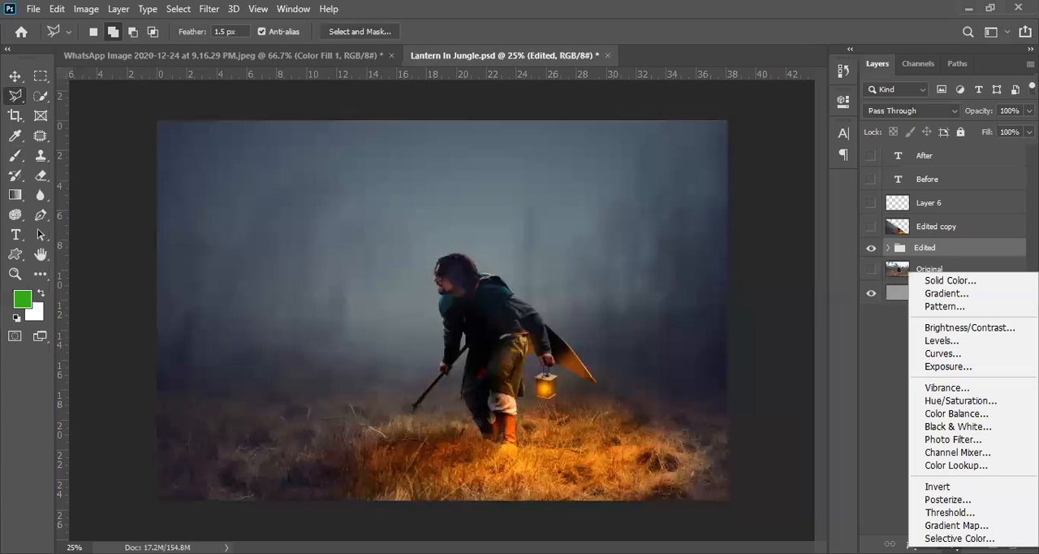
left_click(959, 426)
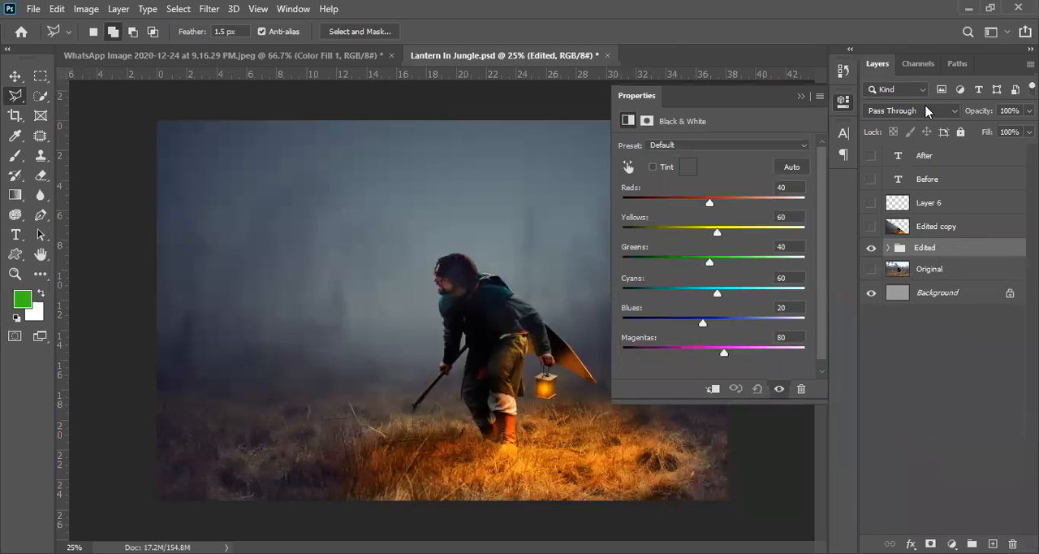
left_click_drag(974, 116, 946, 115)
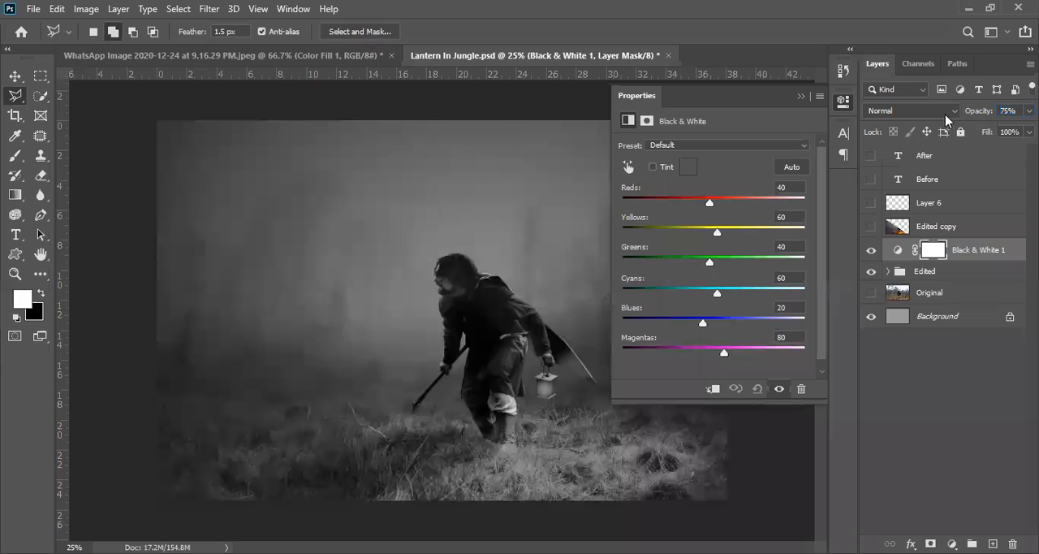
left_click(926, 112)
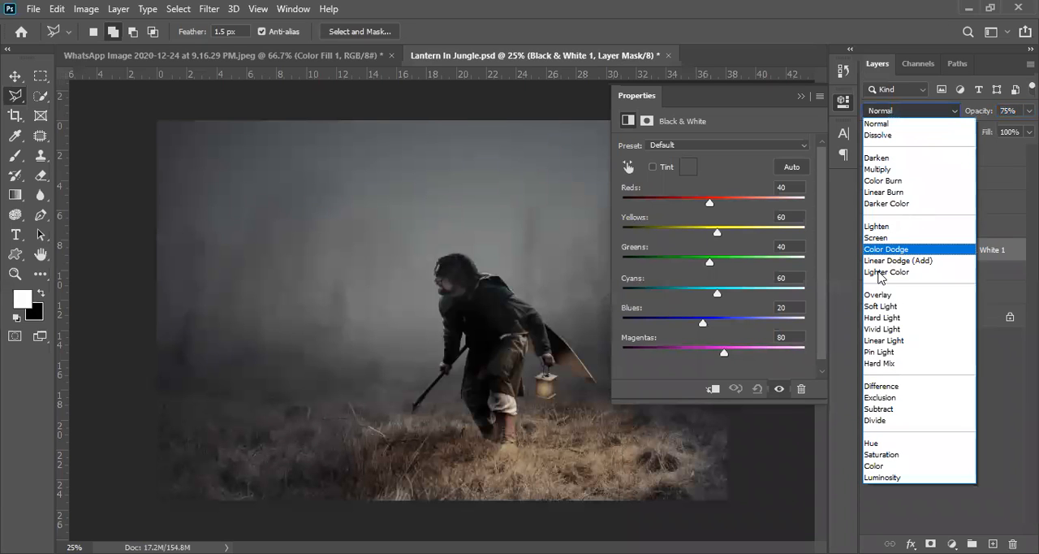
left_click(885, 252)
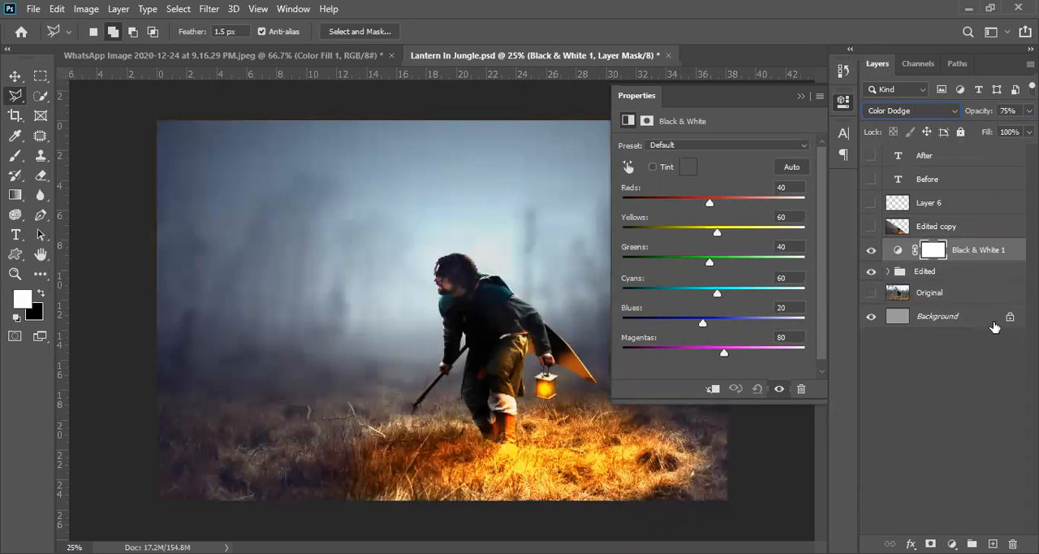